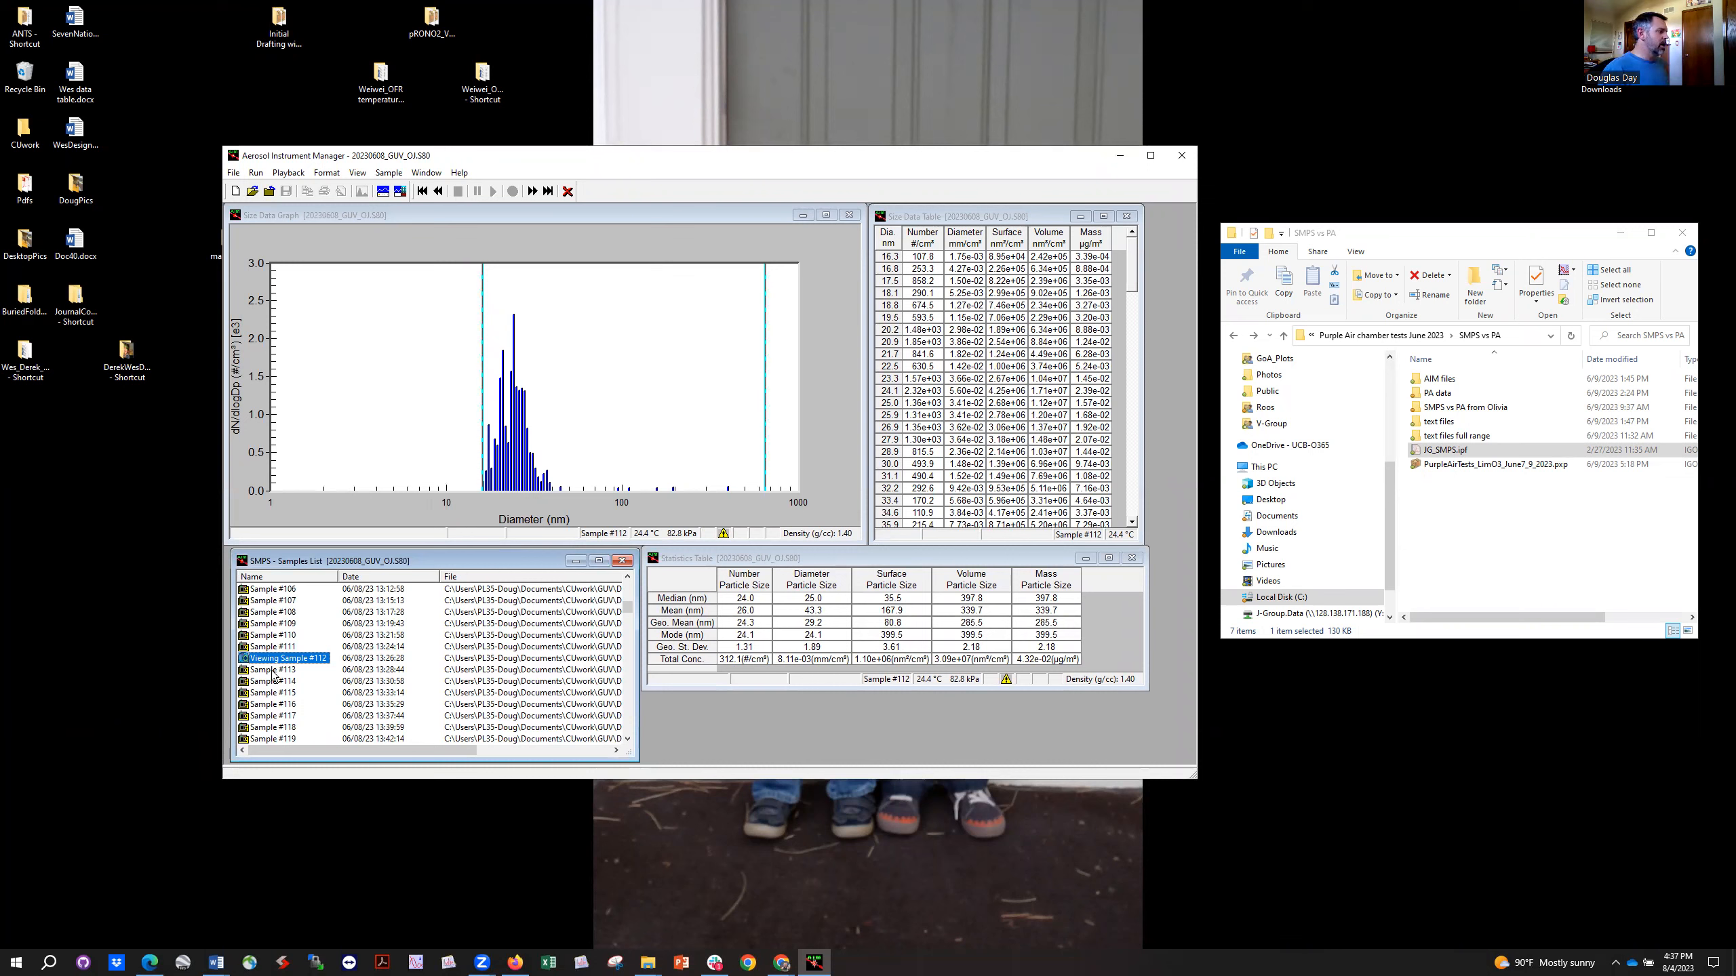
Step: Browse the size distributions of the SMPS samples from Sample #113 through Sample #123
{"action": "double_click", "coordinate": [273, 672]}
{"action": "key", "text": "Down"}
{"action": "key", "text": "Down"}
{"action": "key", "text": "Down"}
{"action": "key", "text": "Down"}
{"action": "key", "text": "Down"}
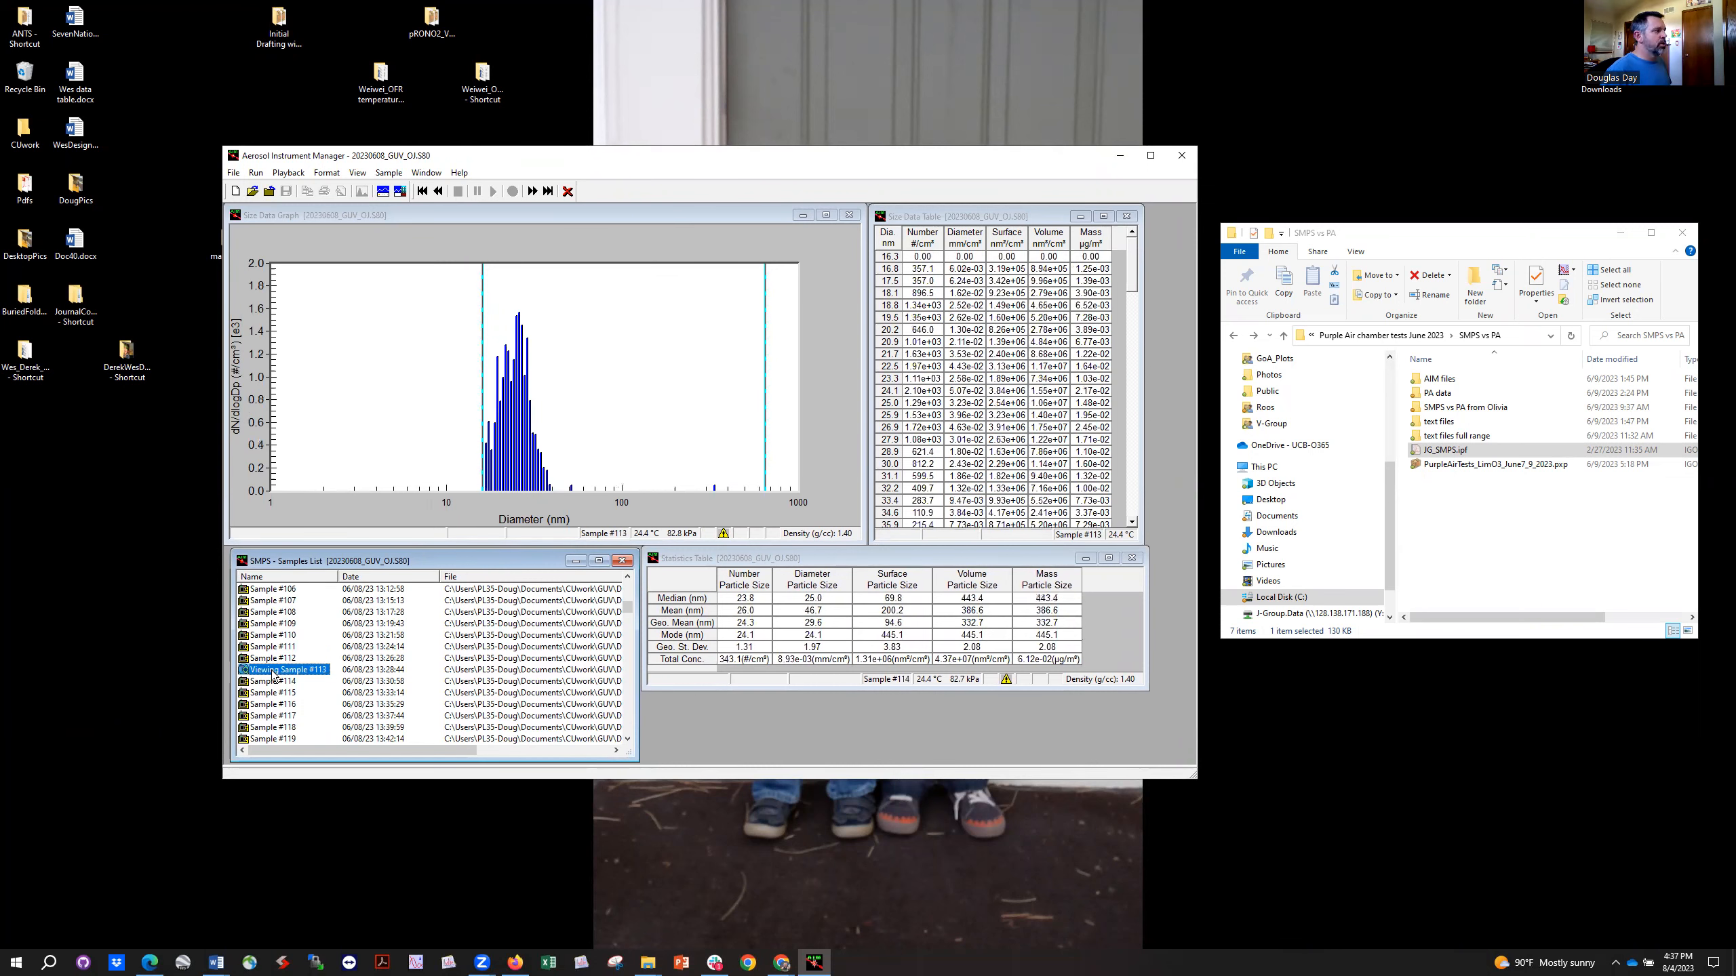
{"action": "key", "text": "Down"}
{"action": "key", "text": "Down"}
{"action": "key", "text": "Down"}
{"action": "key", "text": "Down"}
{"action": "key", "text": "Down"}
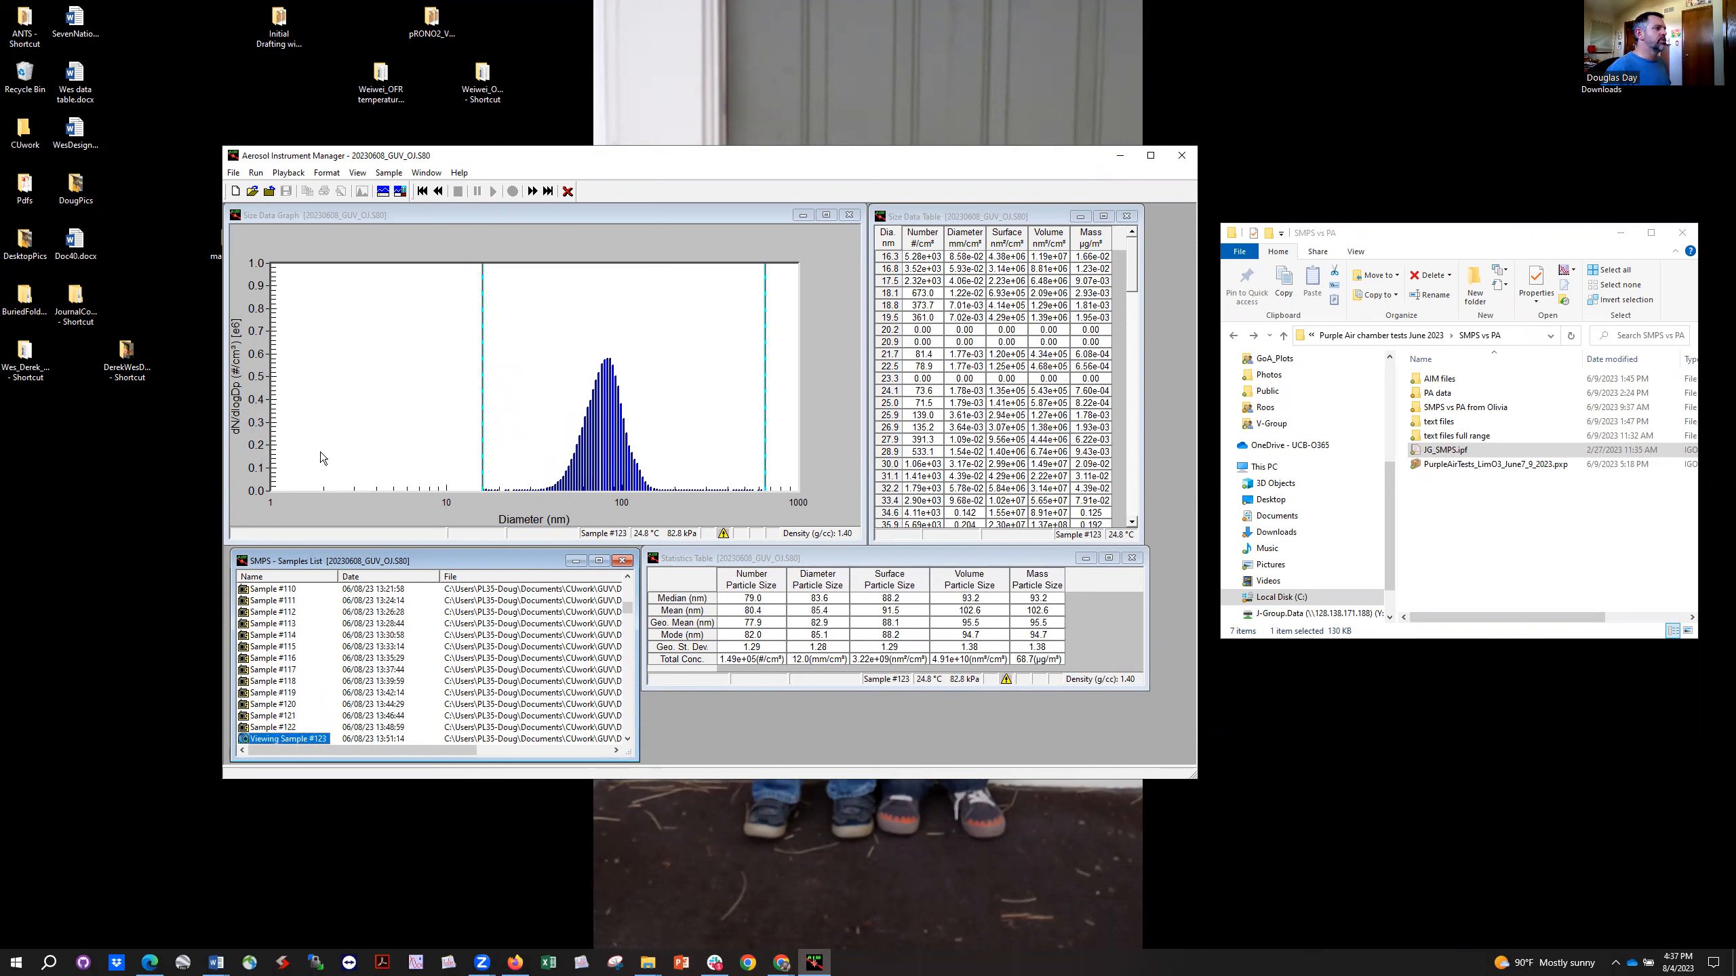
Step: Start exporting all samples as tab-delimited, row-oriented number dW/dlogDp text, and cancel when choosing the output file
{"action": "left_click", "coordinate": [270, 603]}
{"action": "key", "text": "ctrl+a"}
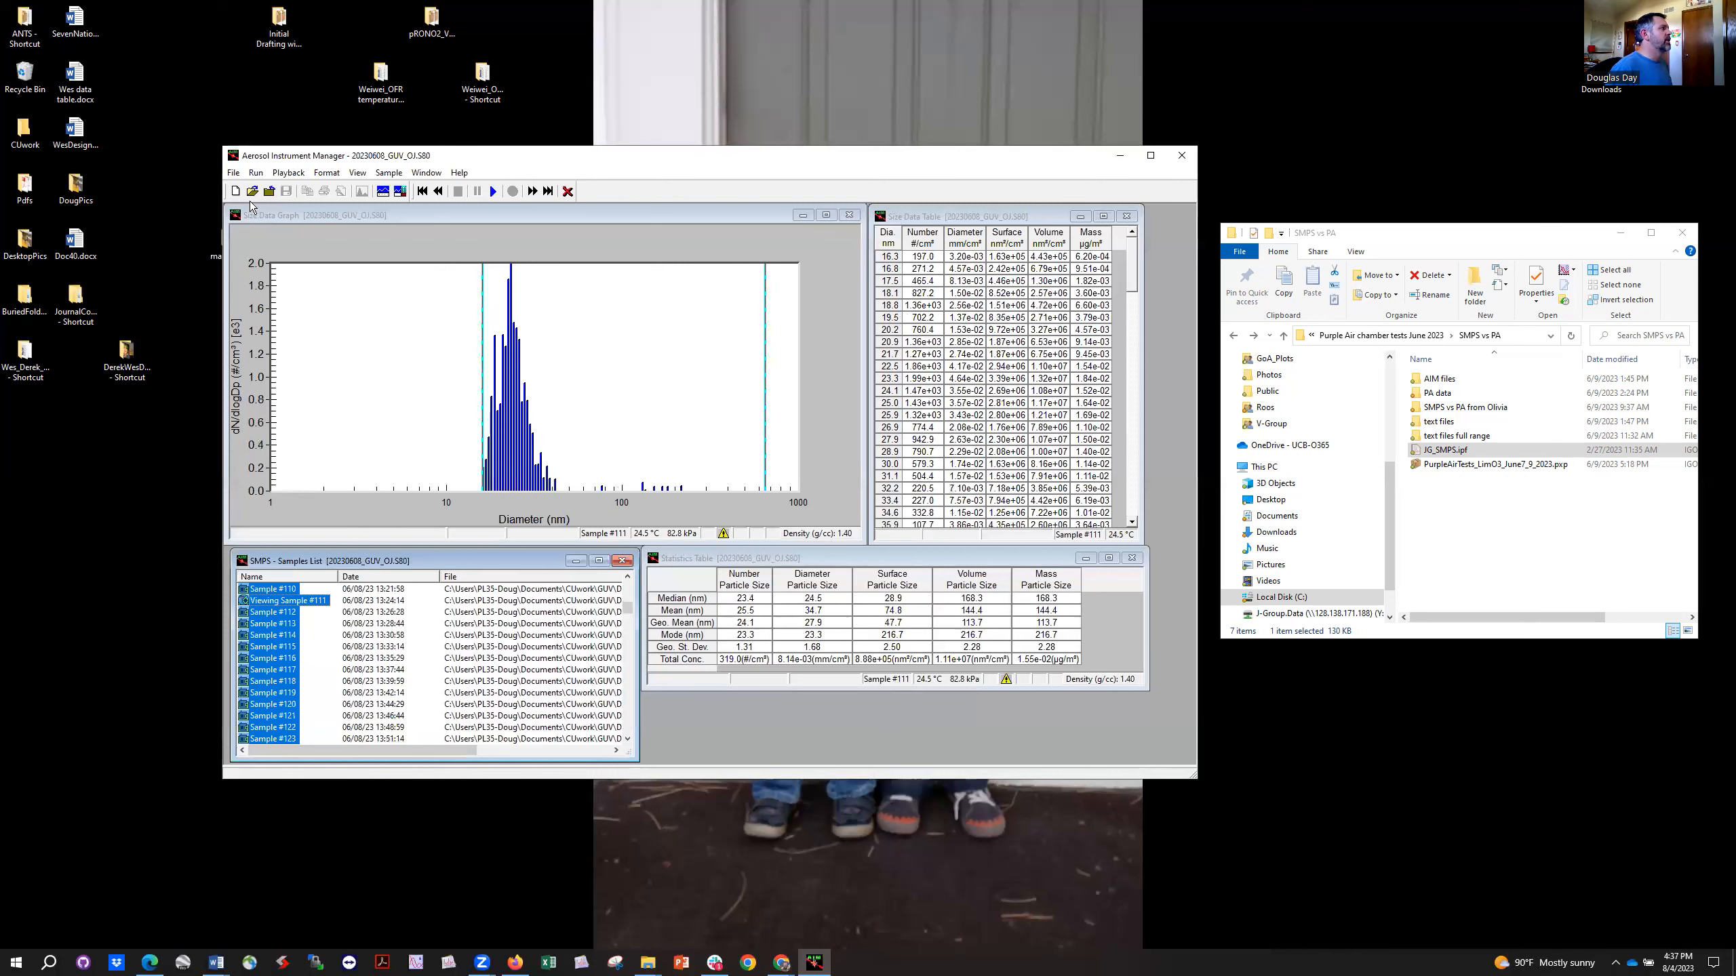
{"action": "left_click", "coordinate": [234, 173]}
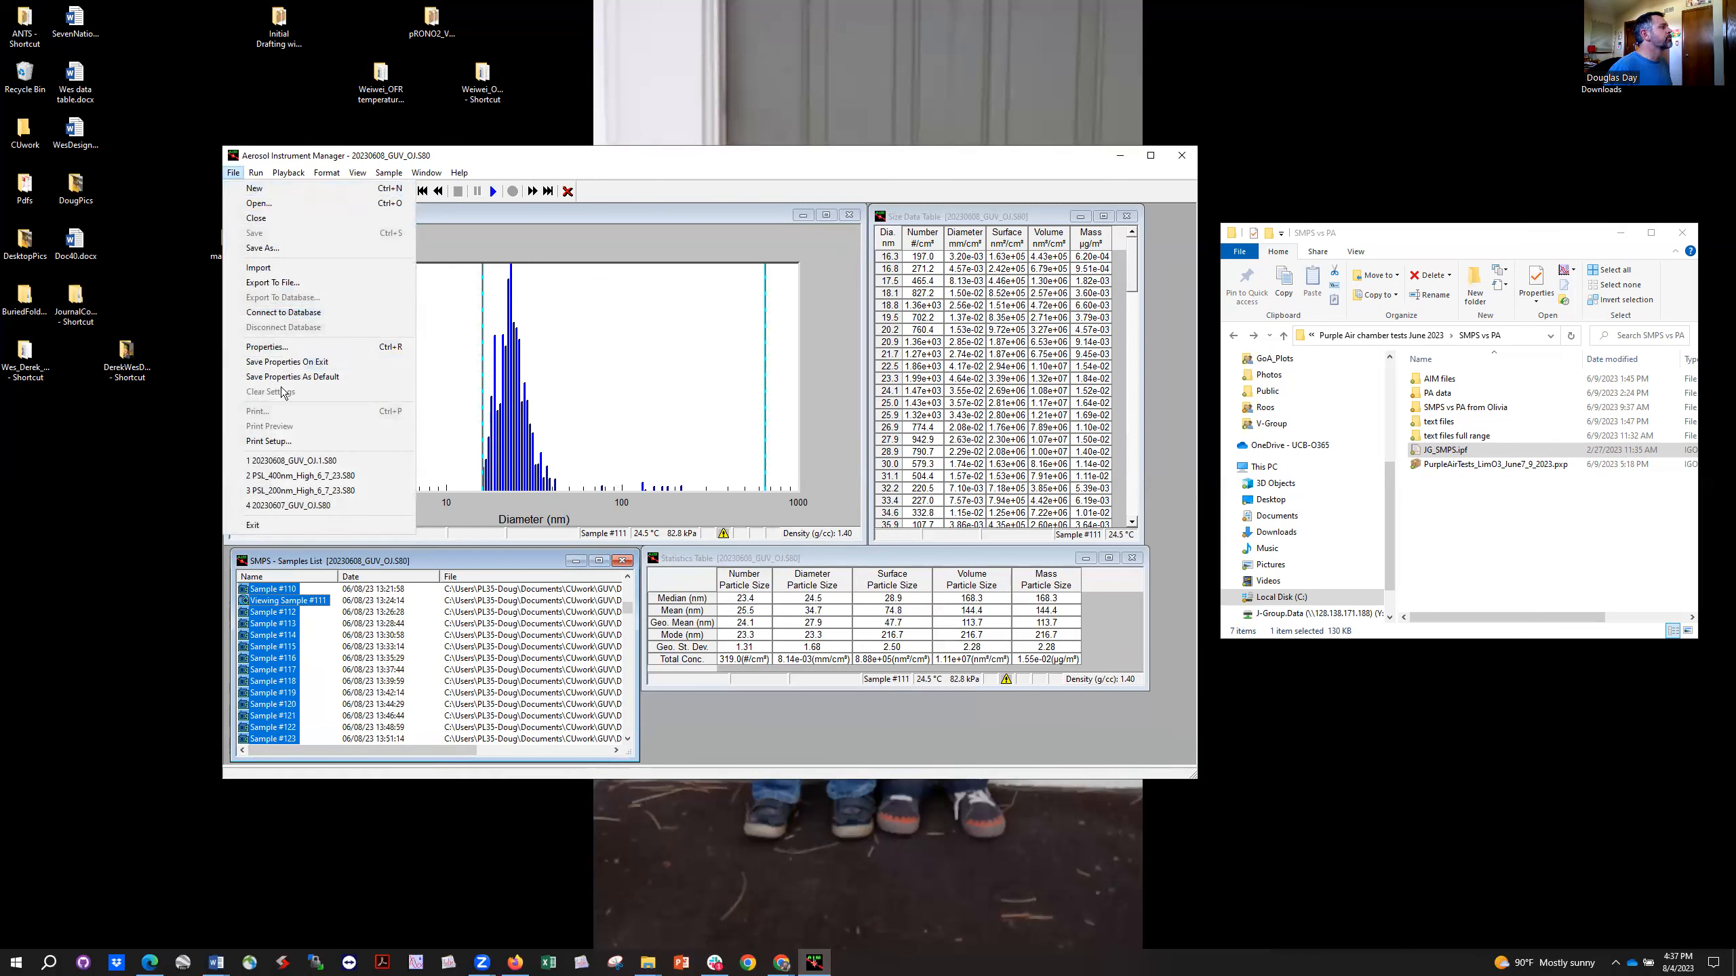
{"action": "left_click", "coordinate": [270, 283]}
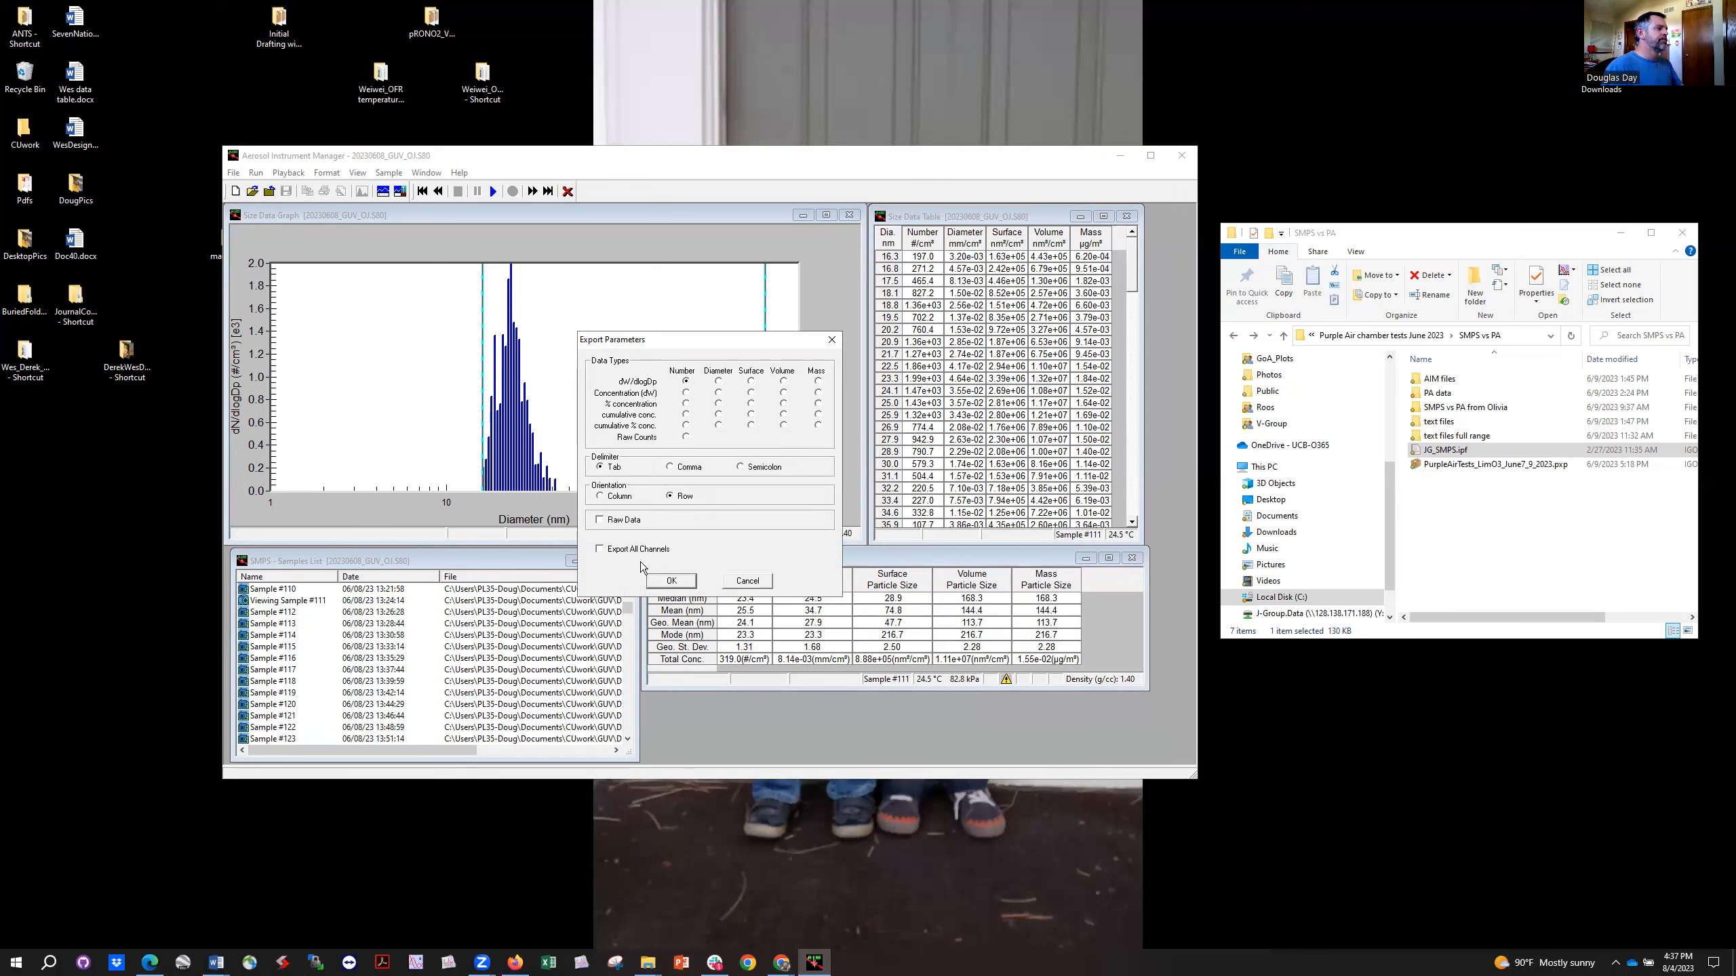
{"action": "left_click", "coordinate": [672, 581]}
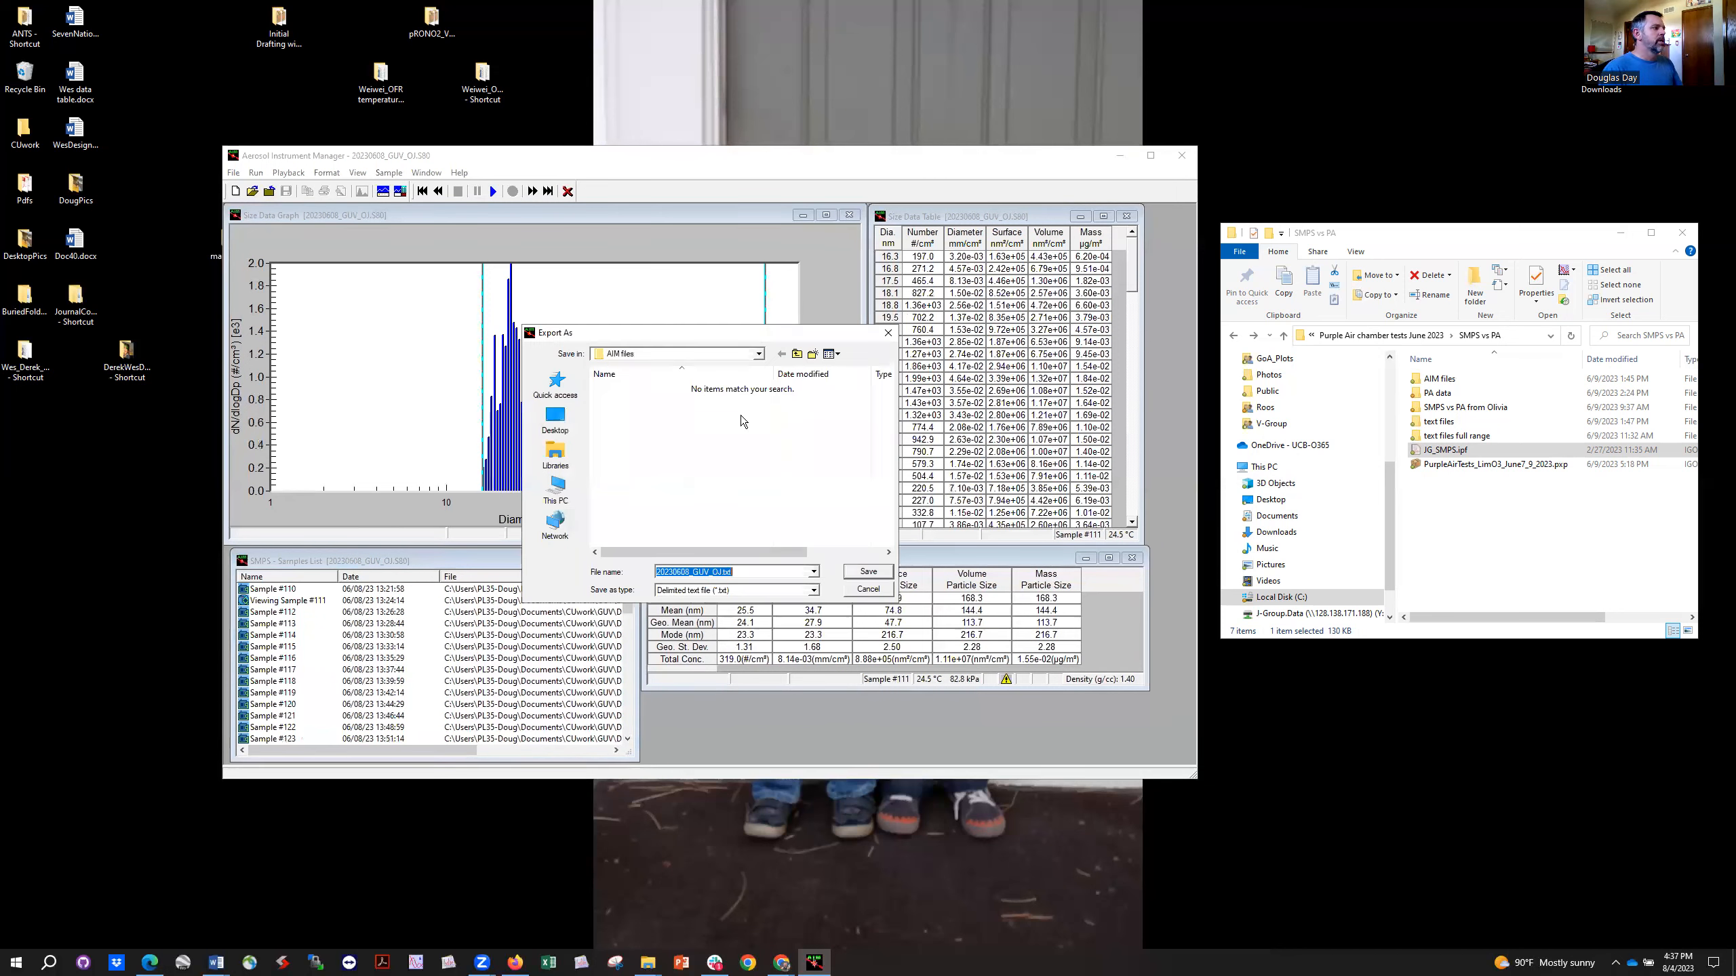
{"action": "left_click", "coordinate": [752, 575]}
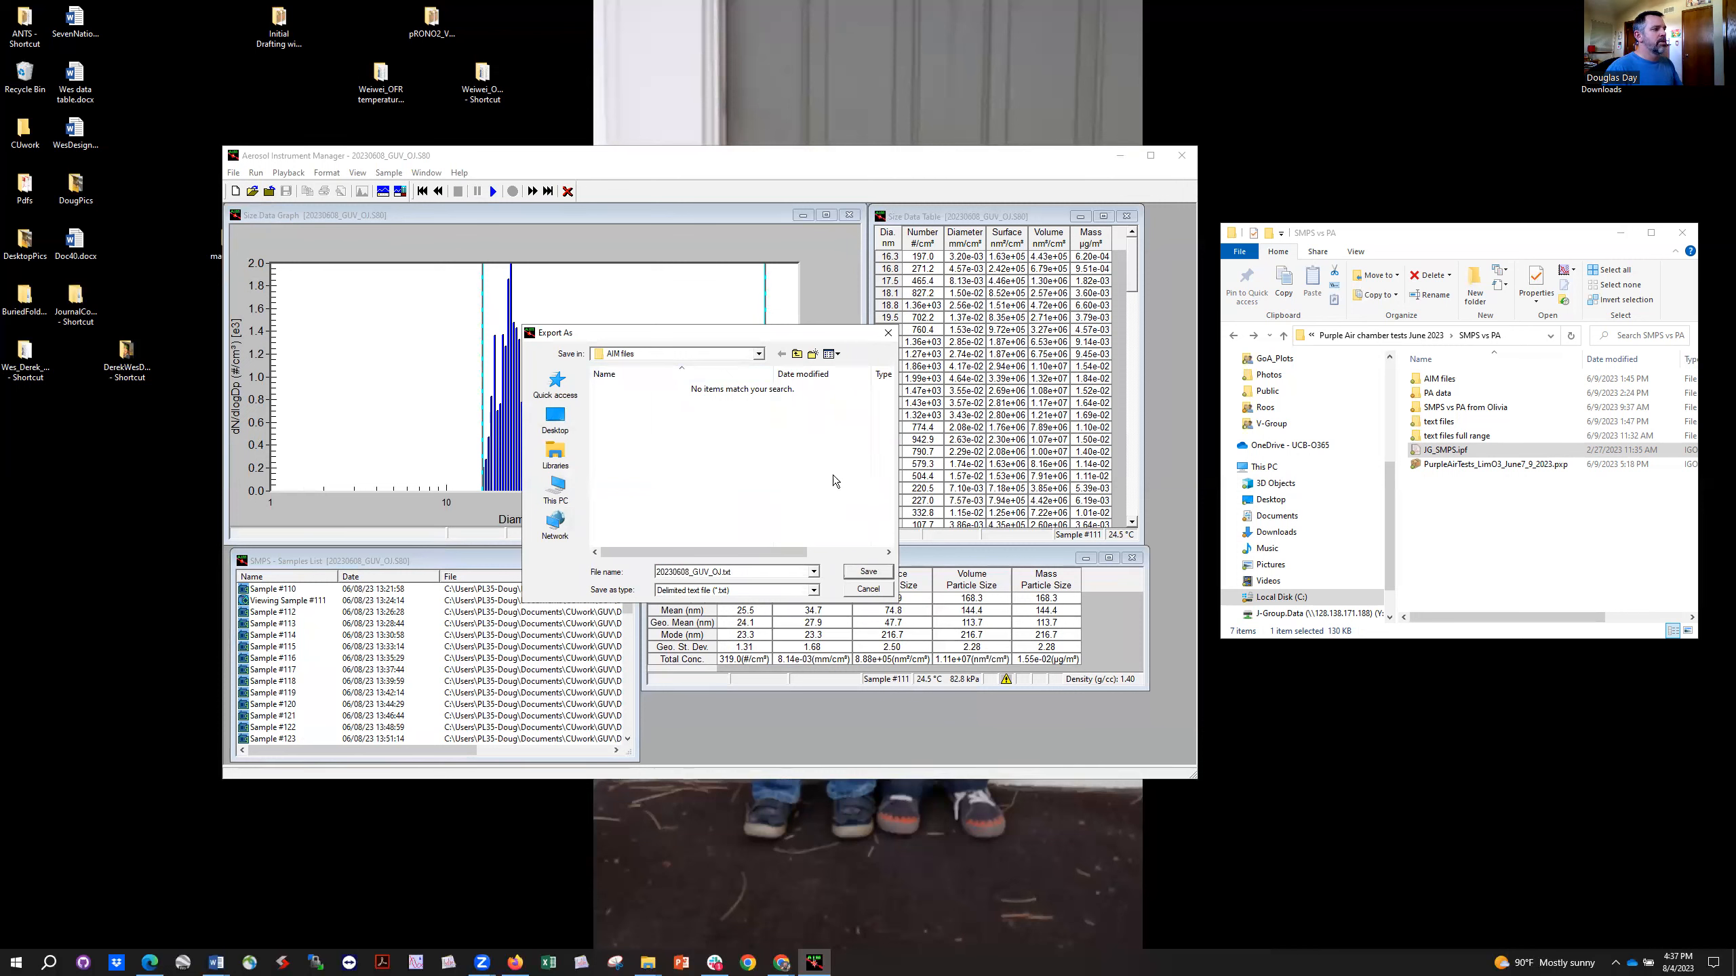
{"action": "left_click", "coordinate": [857, 592]}
Step: In File Explorer, look through the exported SMPS files in the "text files" folder and return to the SMPS vs PA folder
{"action": "left_click_drag", "start_coordinate": [1449, 232], "coordinate": [665, 244]}
{"action": "left_click", "coordinate": [655, 432]}
{"action": "double_click", "coordinate": [655, 438]}
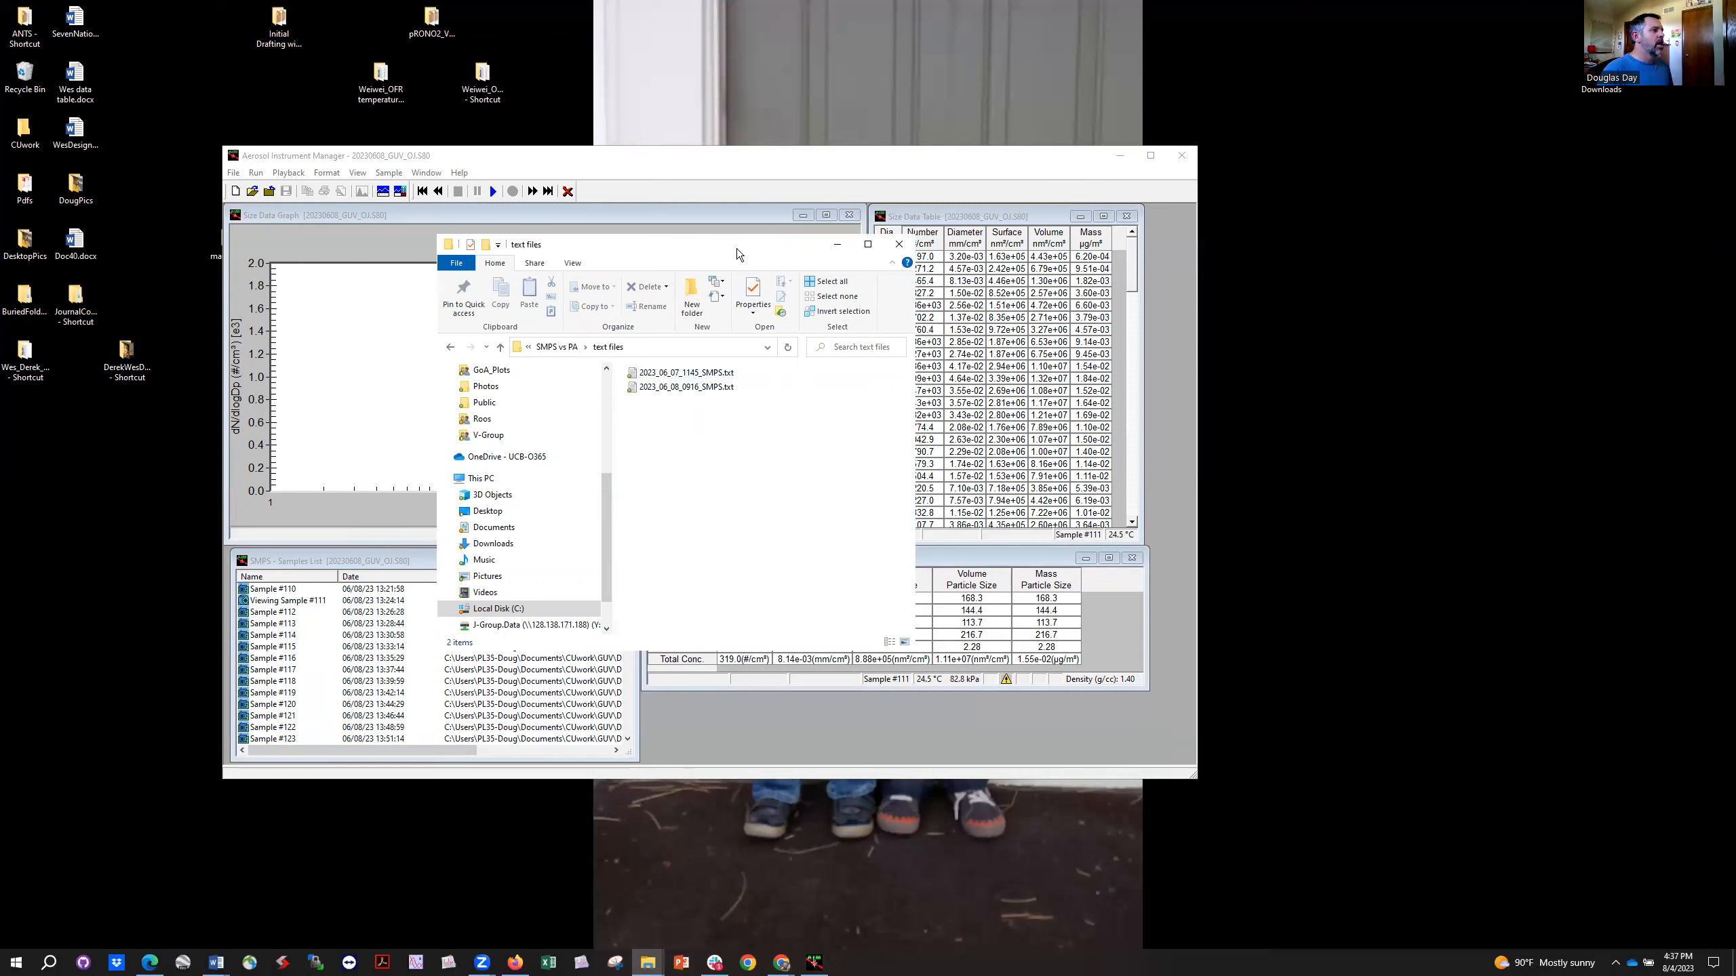
{"action": "left_click_drag", "start_coordinate": [733, 244], "coordinate": [738, 249]}
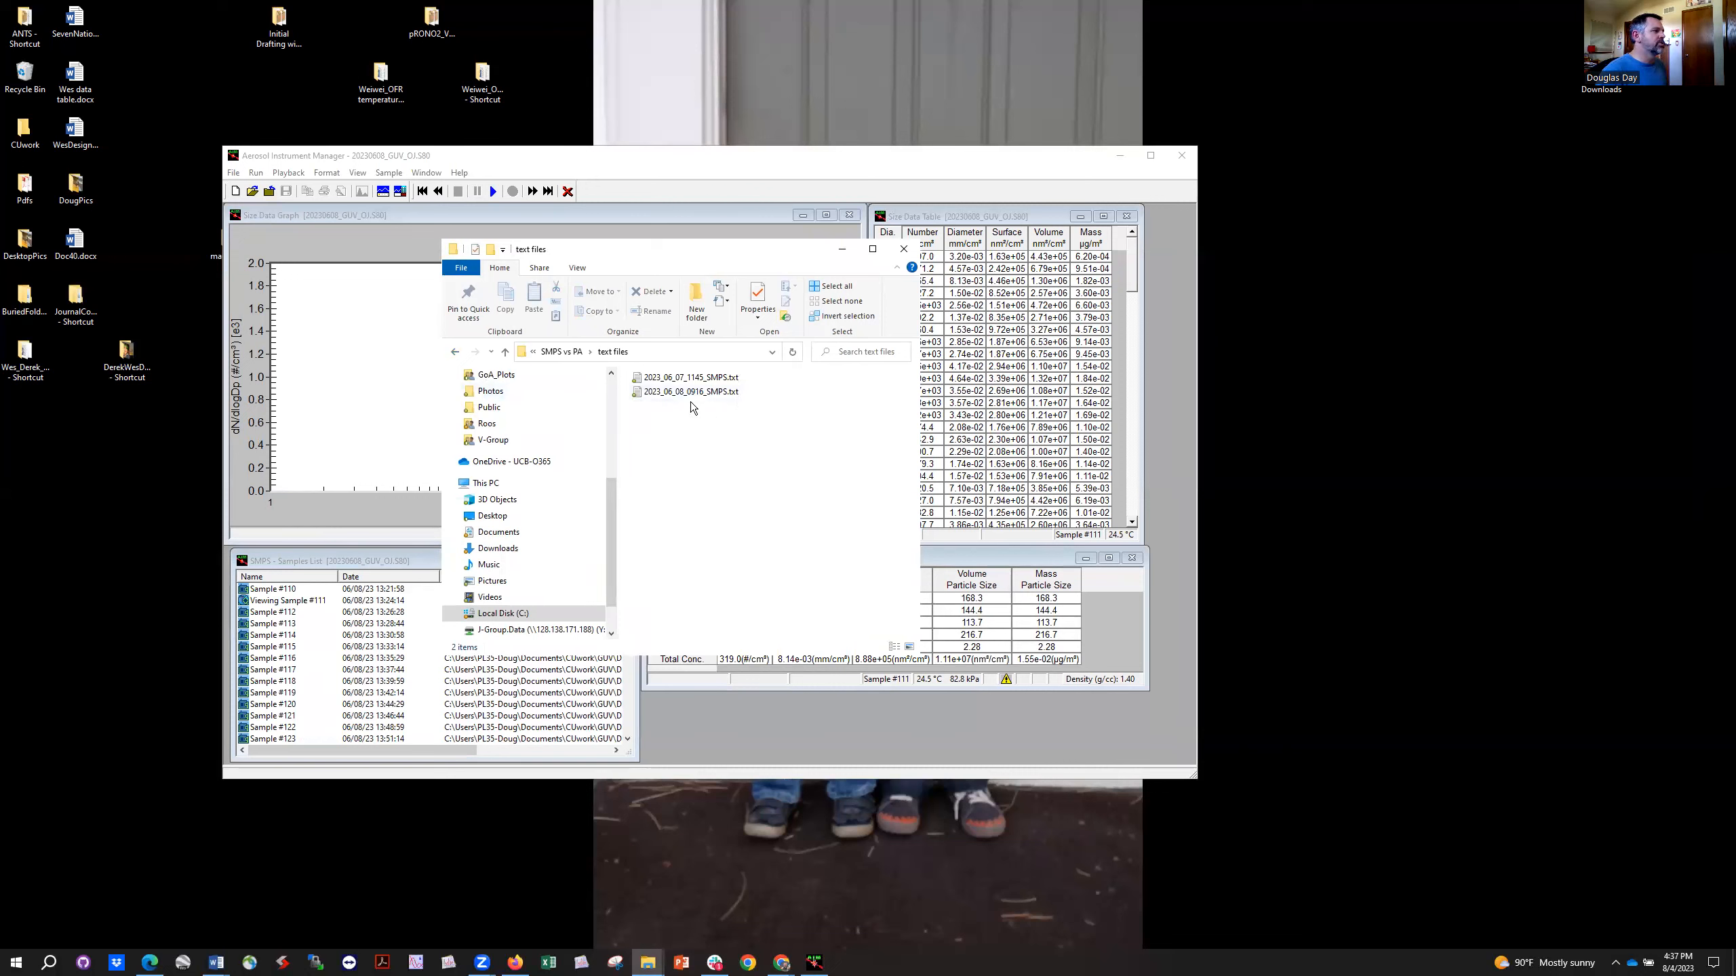
{"action": "left_click", "coordinate": [455, 352]}
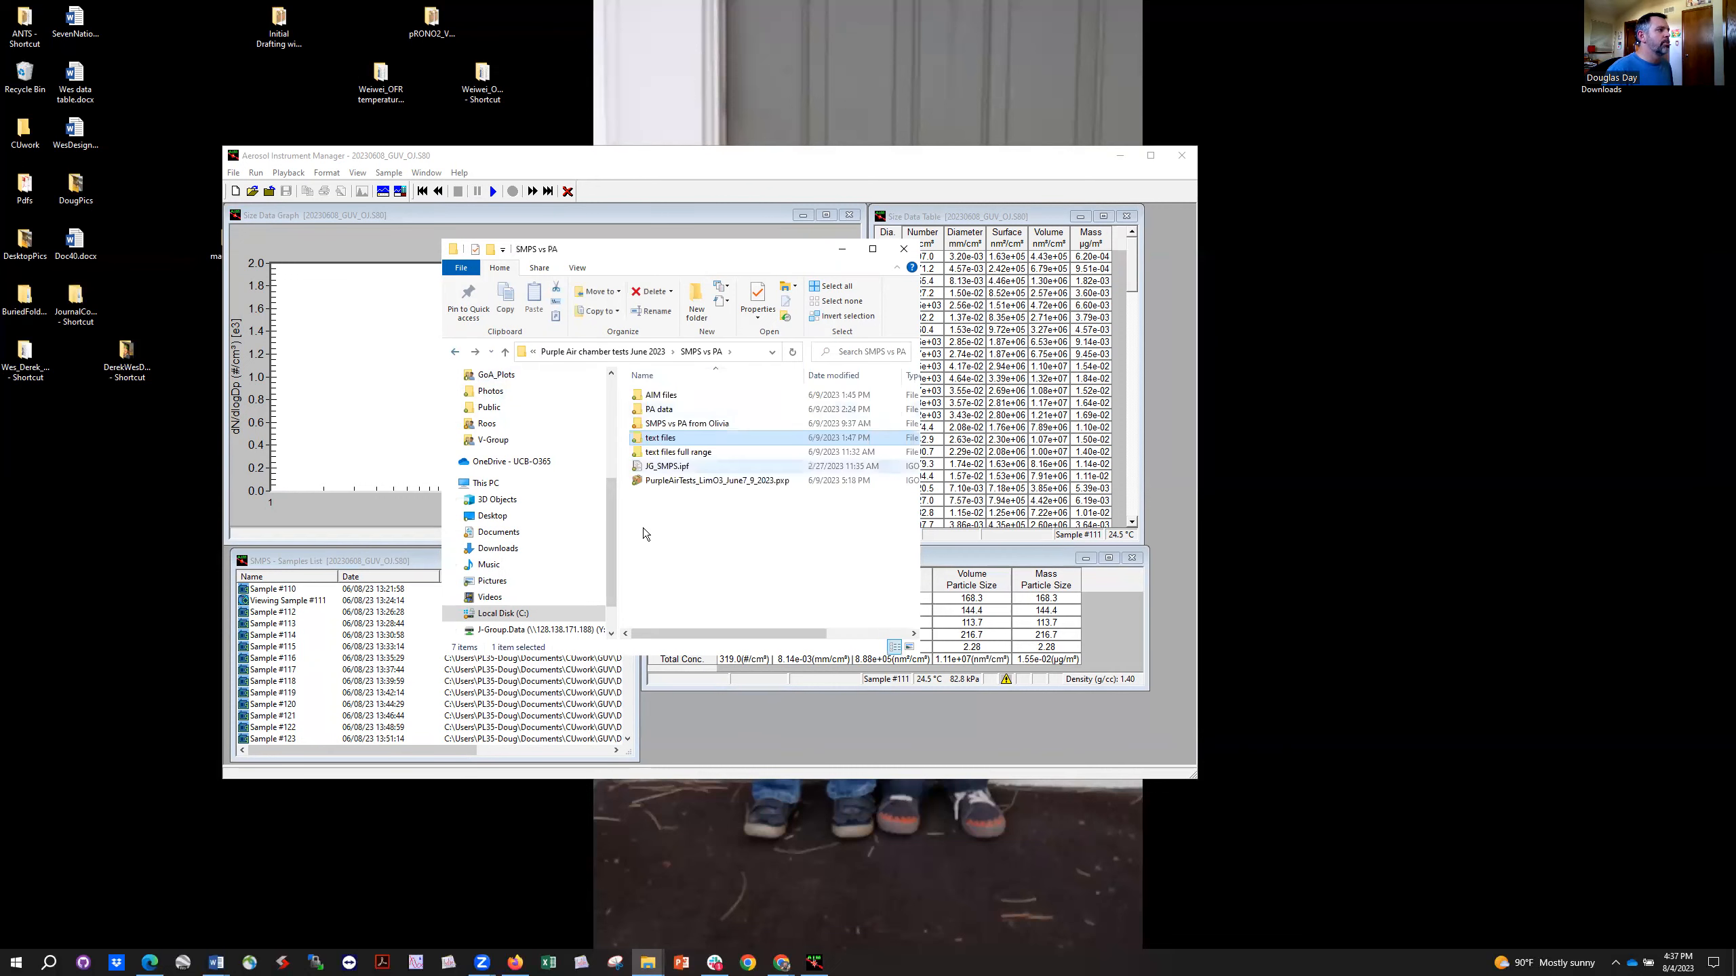
Step: Open the JG_SMPS.ipf procedure file in Igor Pro and review its general usage and version notes
{"action": "left_click", "coordinate": [662, 467]}
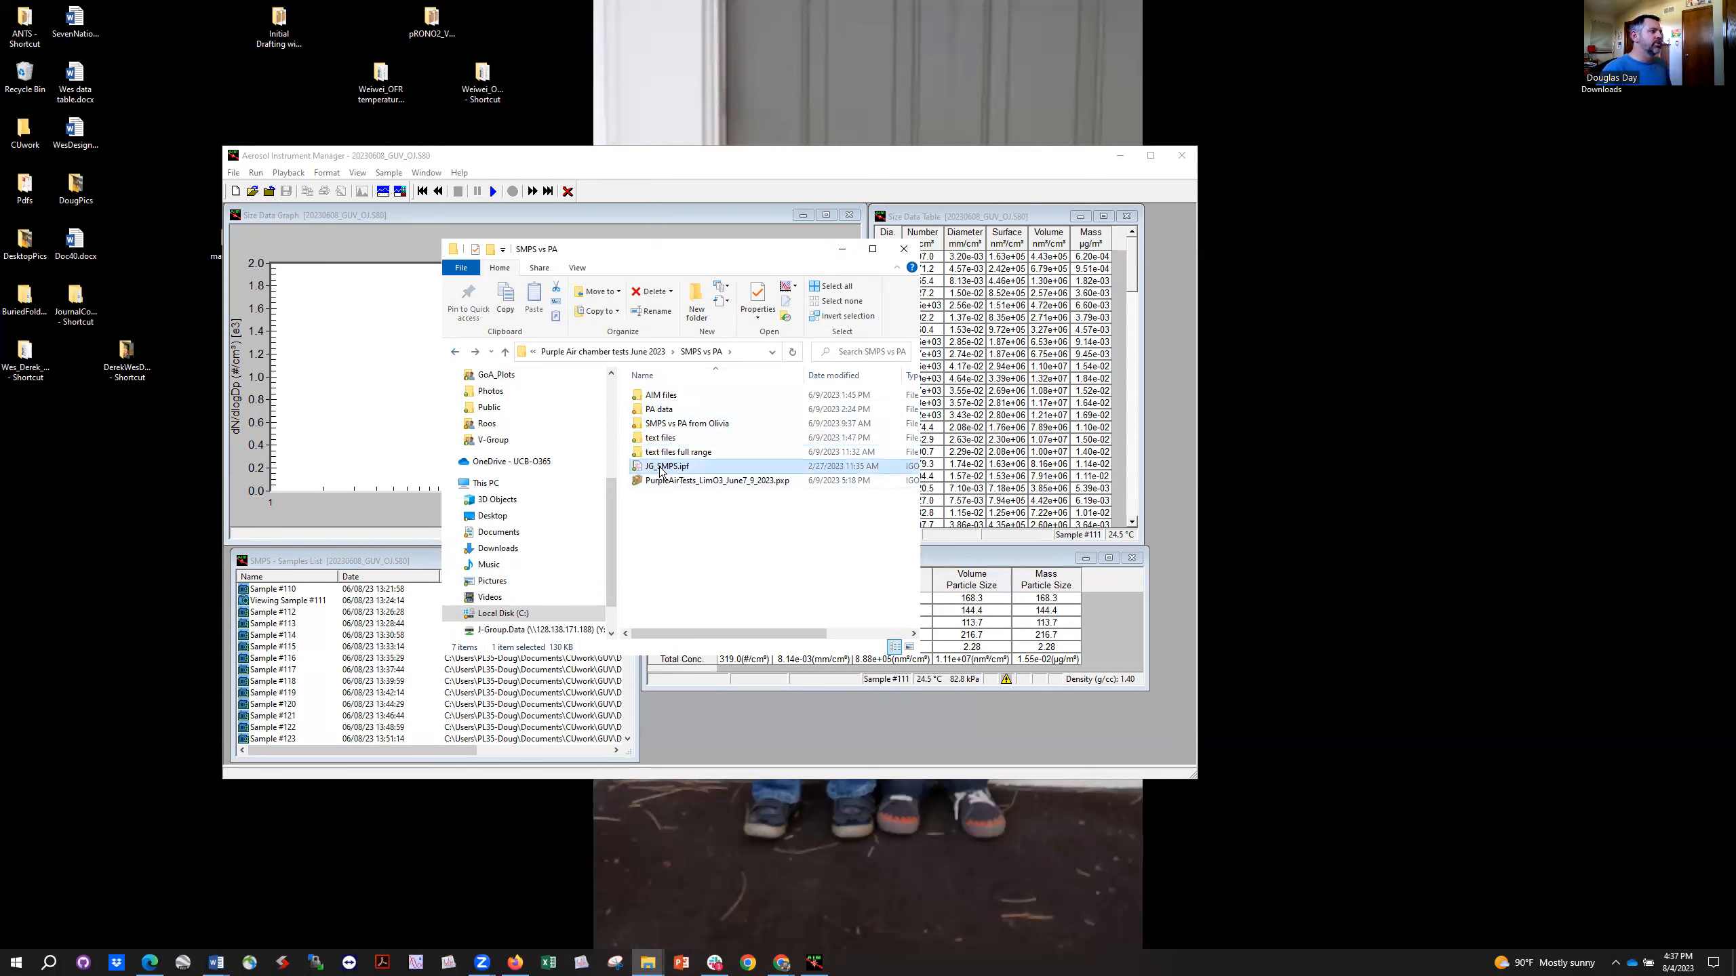
{"action": "double_click", "coordinate": [663, 470]}
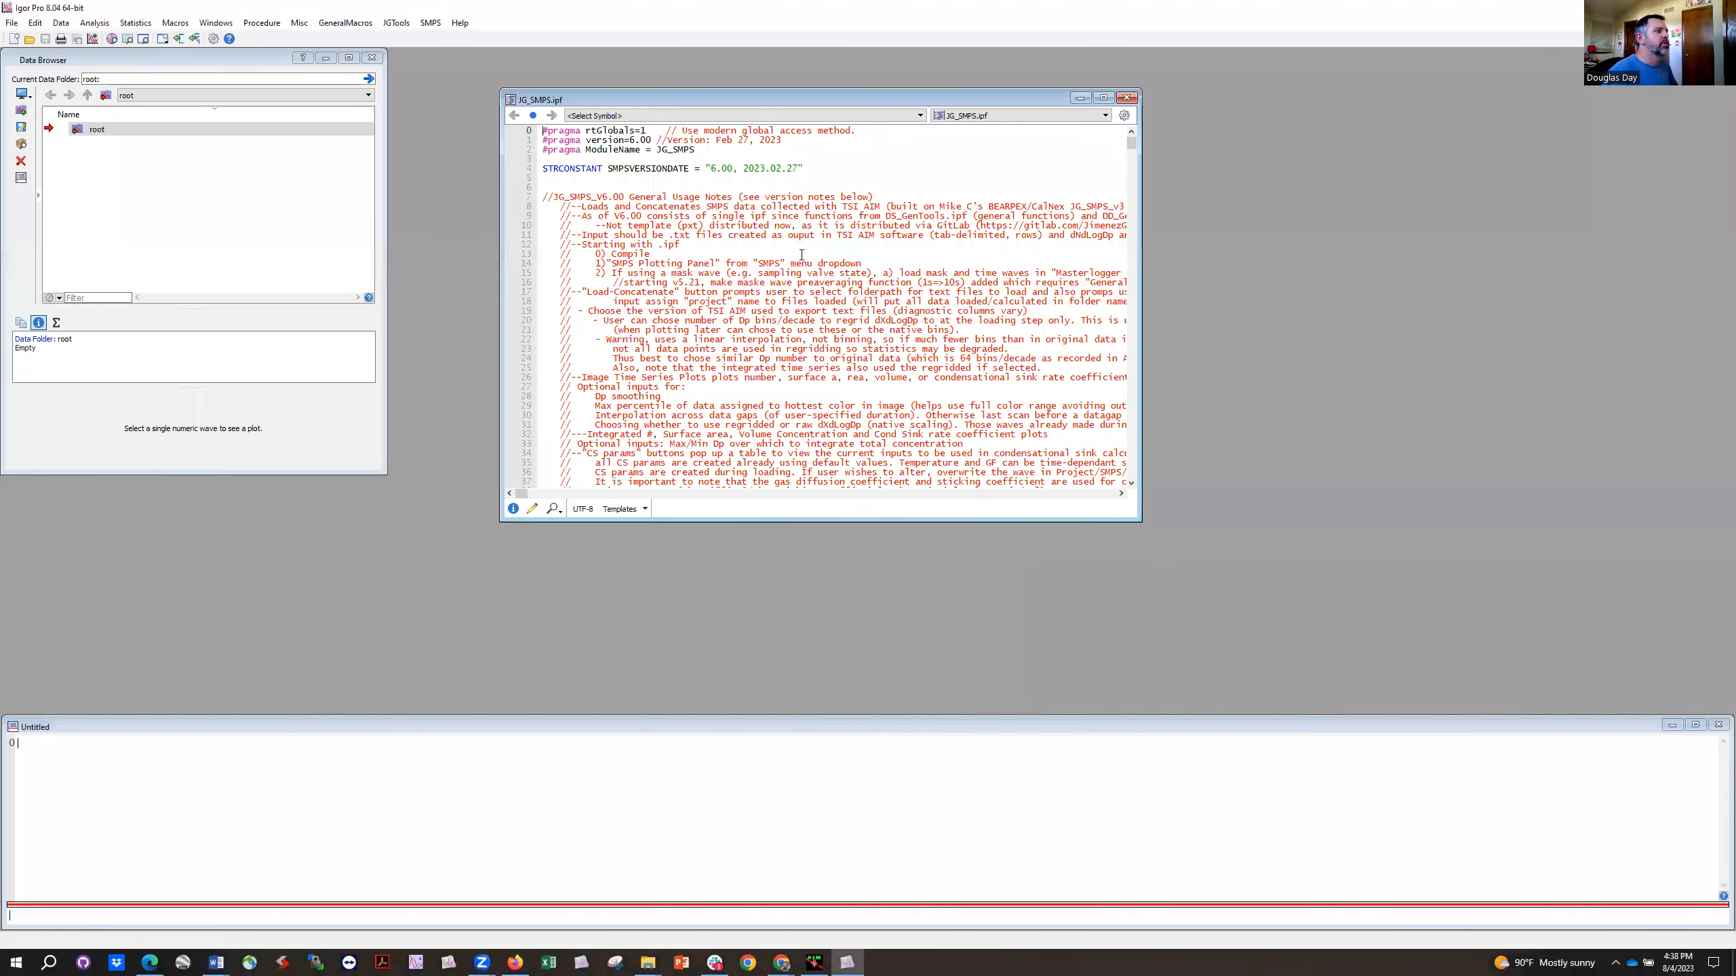
{"action": "scroll", "coordinate": [1103, 345], "scroll_direction": "down", "scroll_amount": 20}
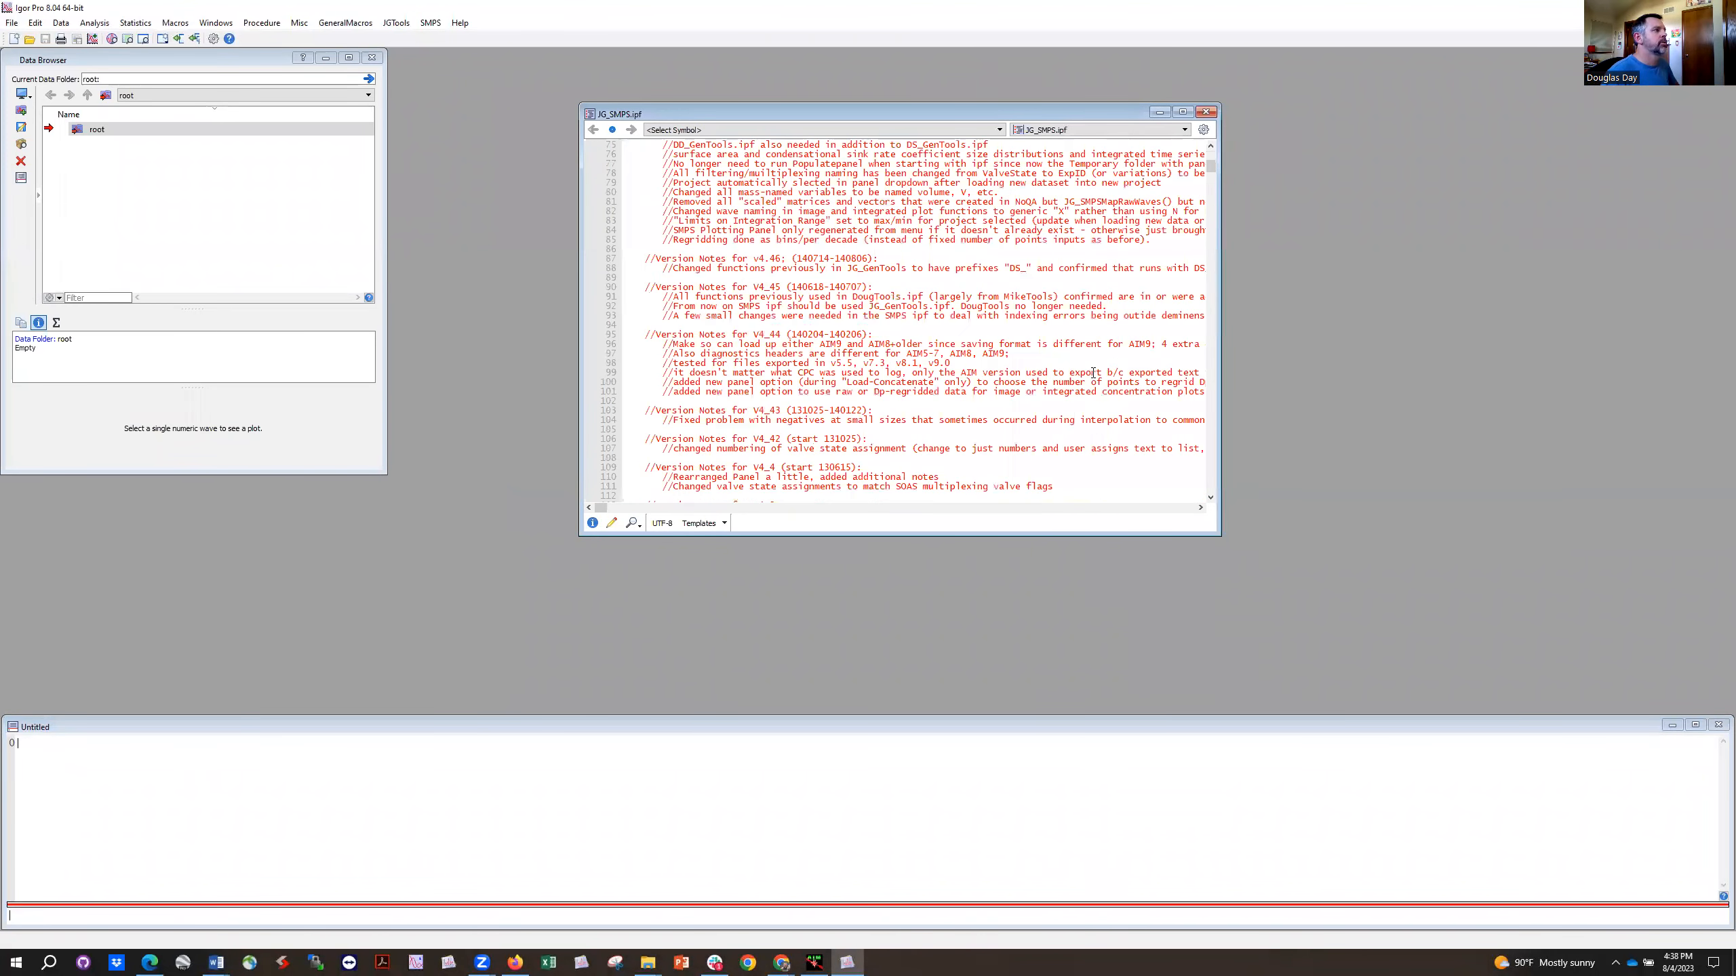
{"action": "scroll", "coordinate": [907, 254], "scroll_direction": "up", "scroll_amount": 20}
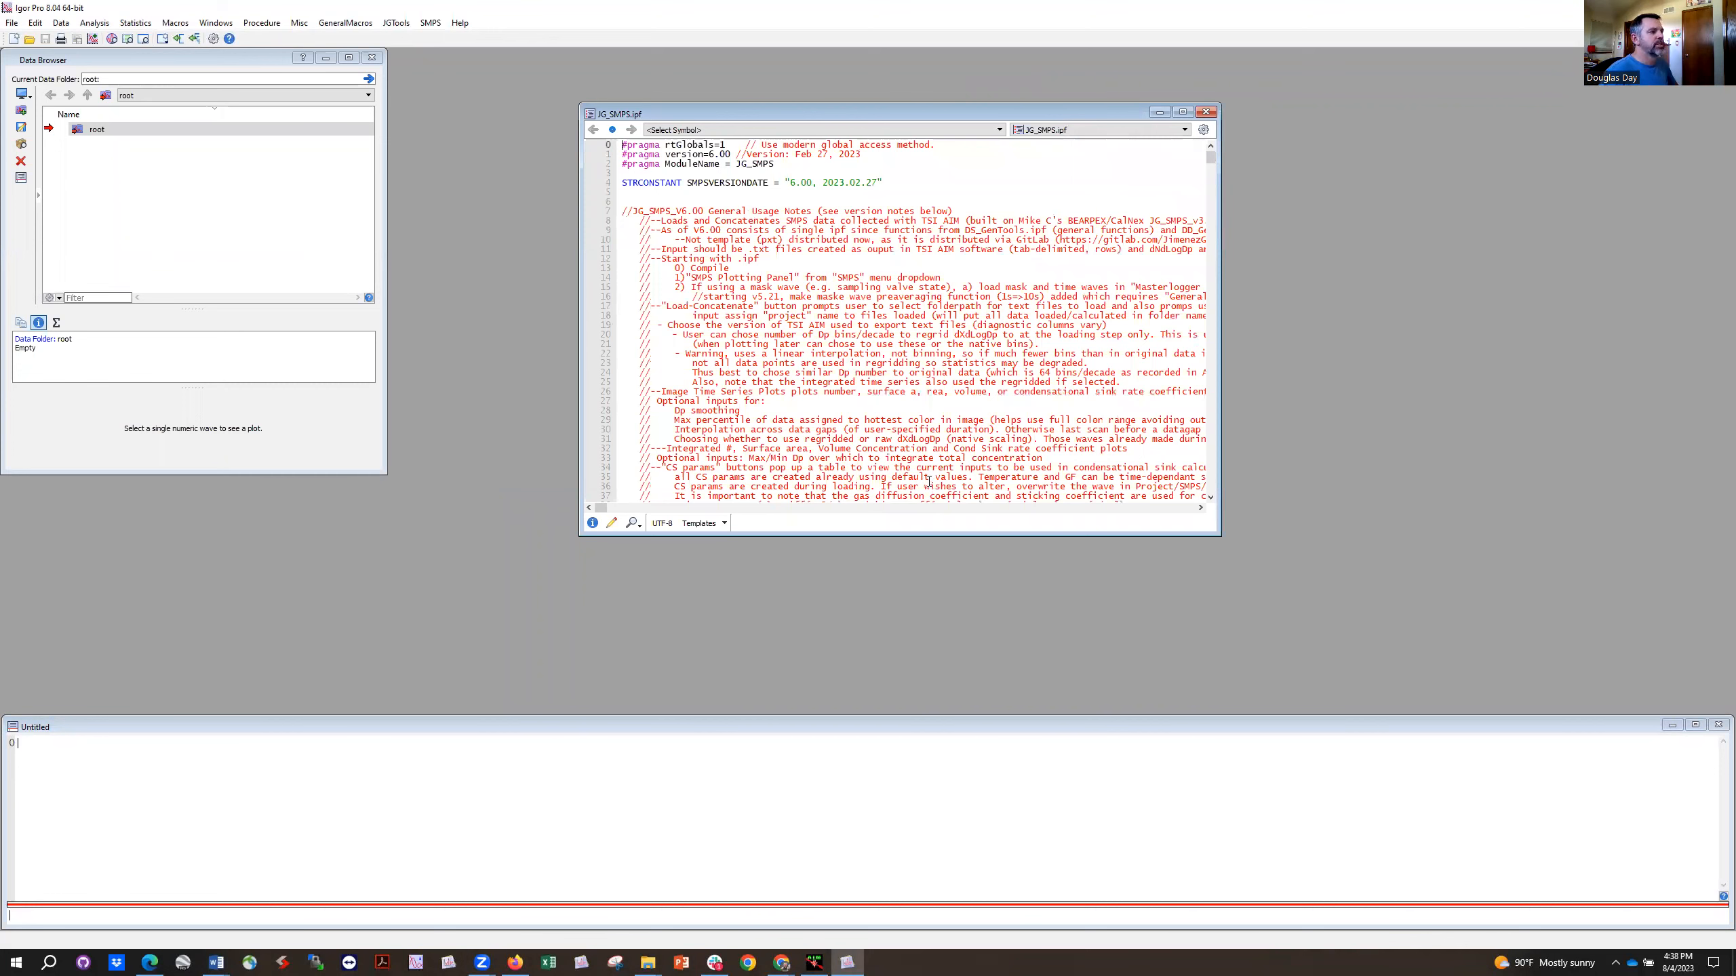
{"action": "left_click_drag", "start_coordinate": [930, 482], "coordinate": [752, 211]}
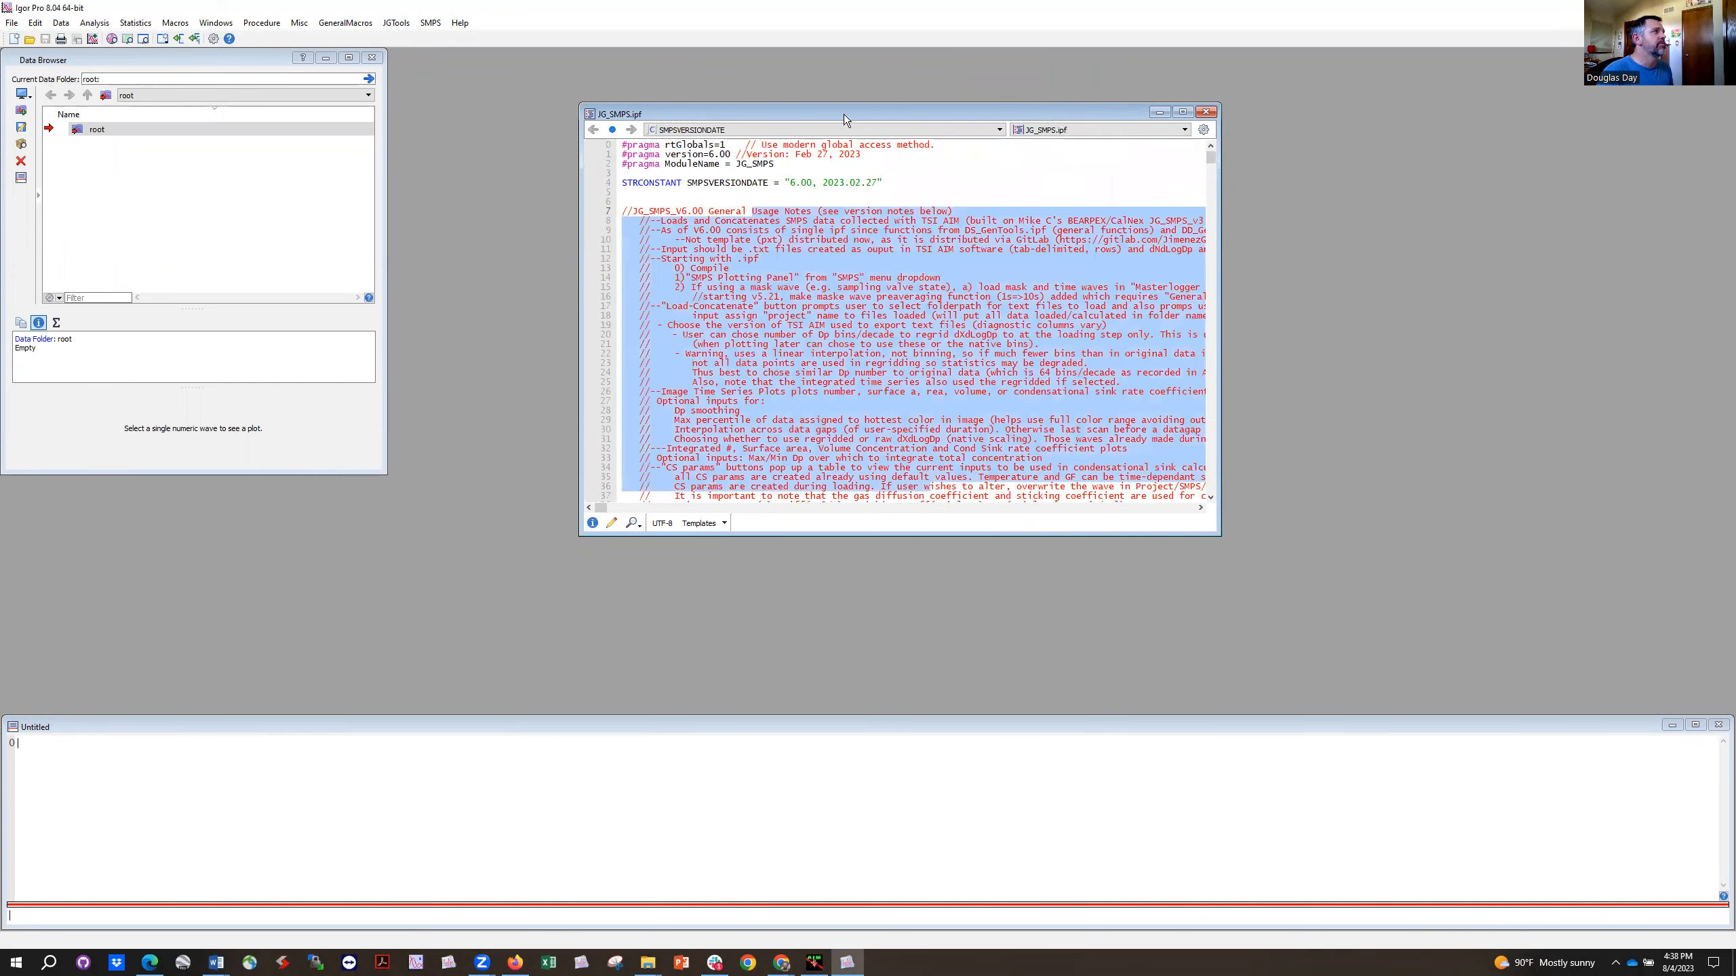
Step: Open the SMPS Plotting Panel and check the AIM version used to export the text files
{"action": "left_click", "coordinate": [431, 23]}
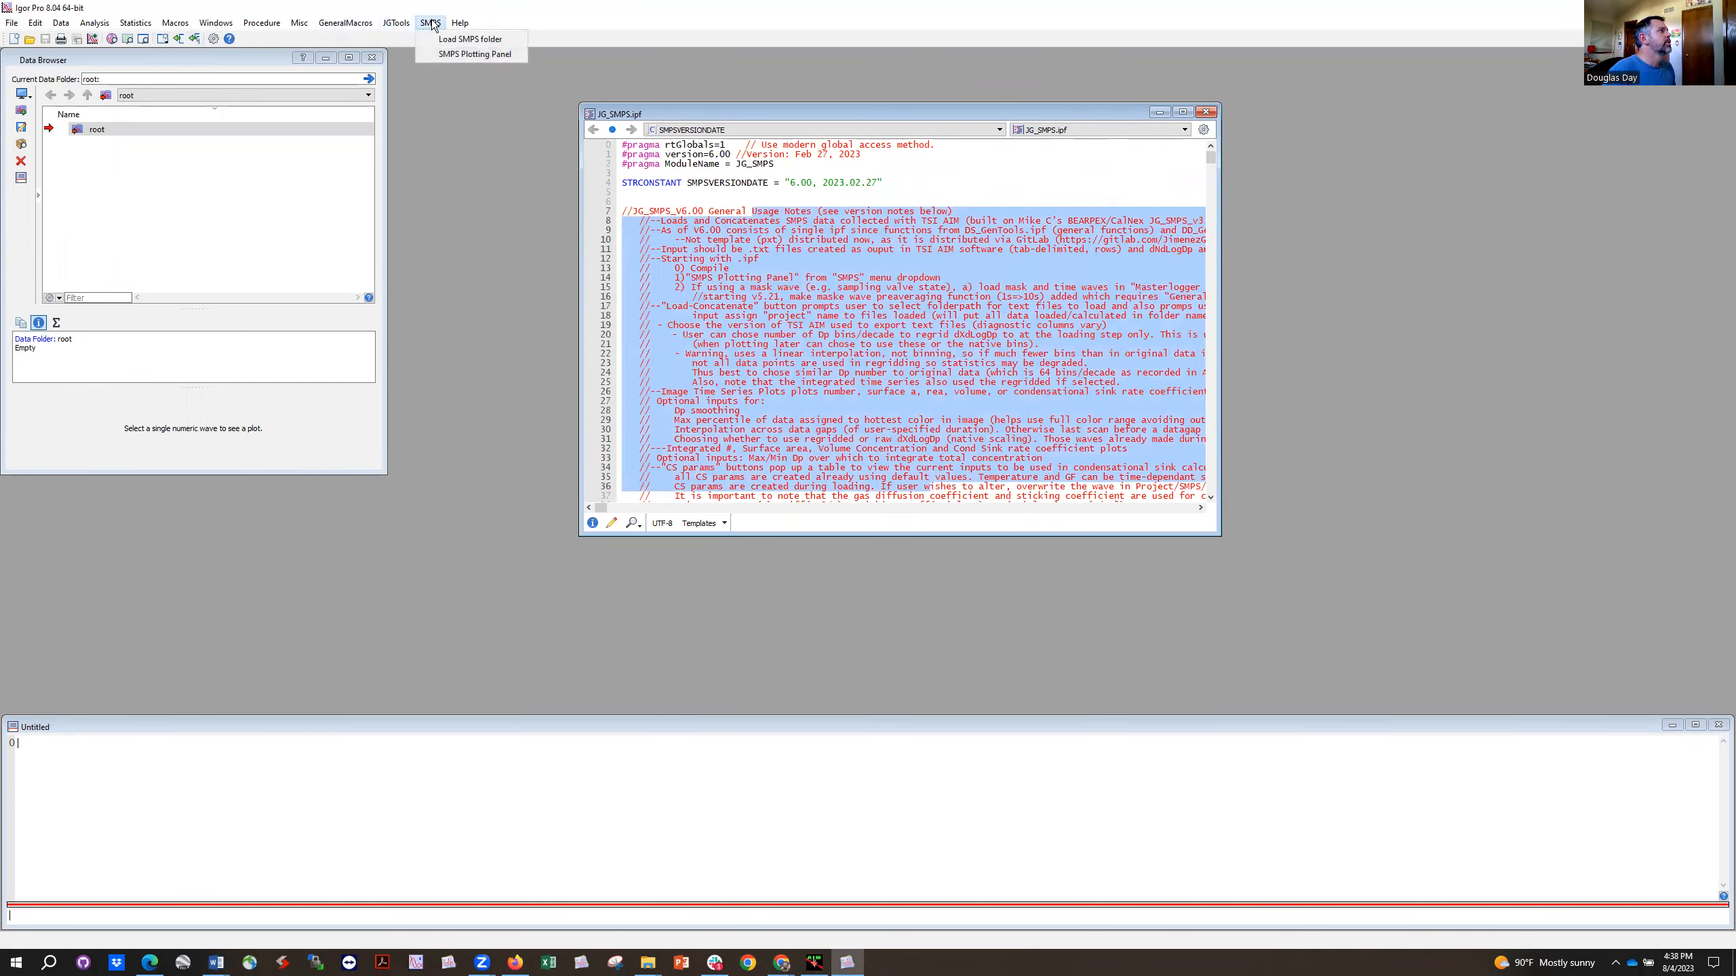
{"action": "left_click", "coordinate": [441, 54]}
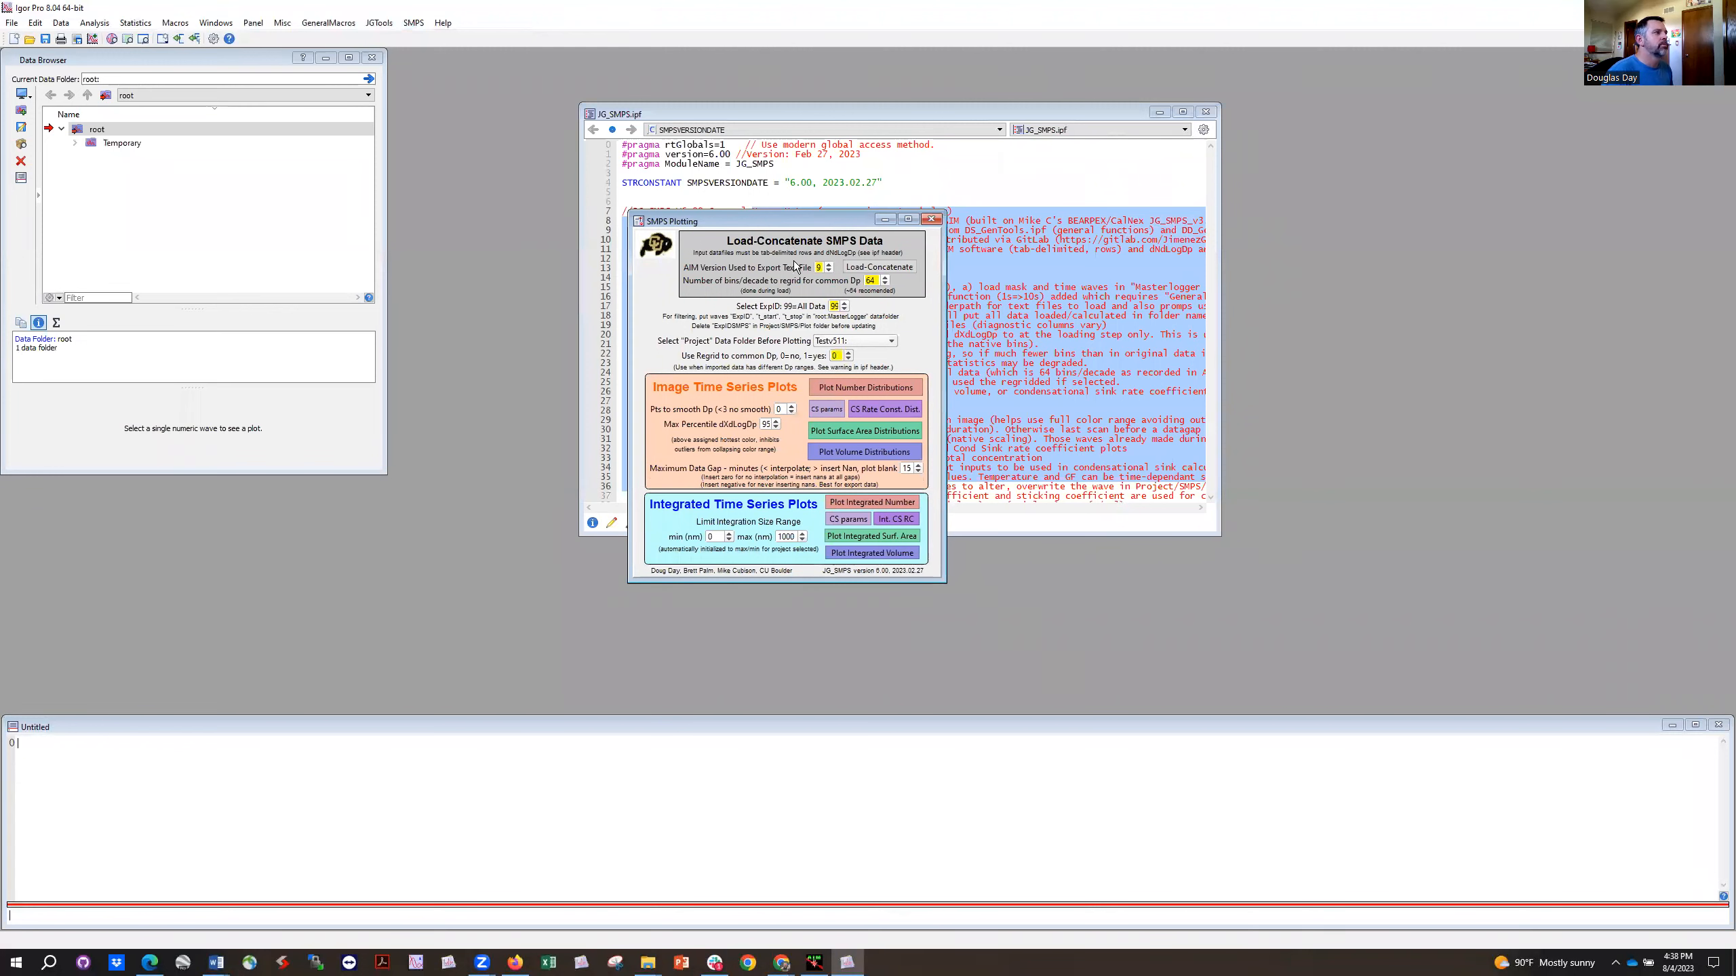
{"action": "left_click", "coordinate": [820, 268]}
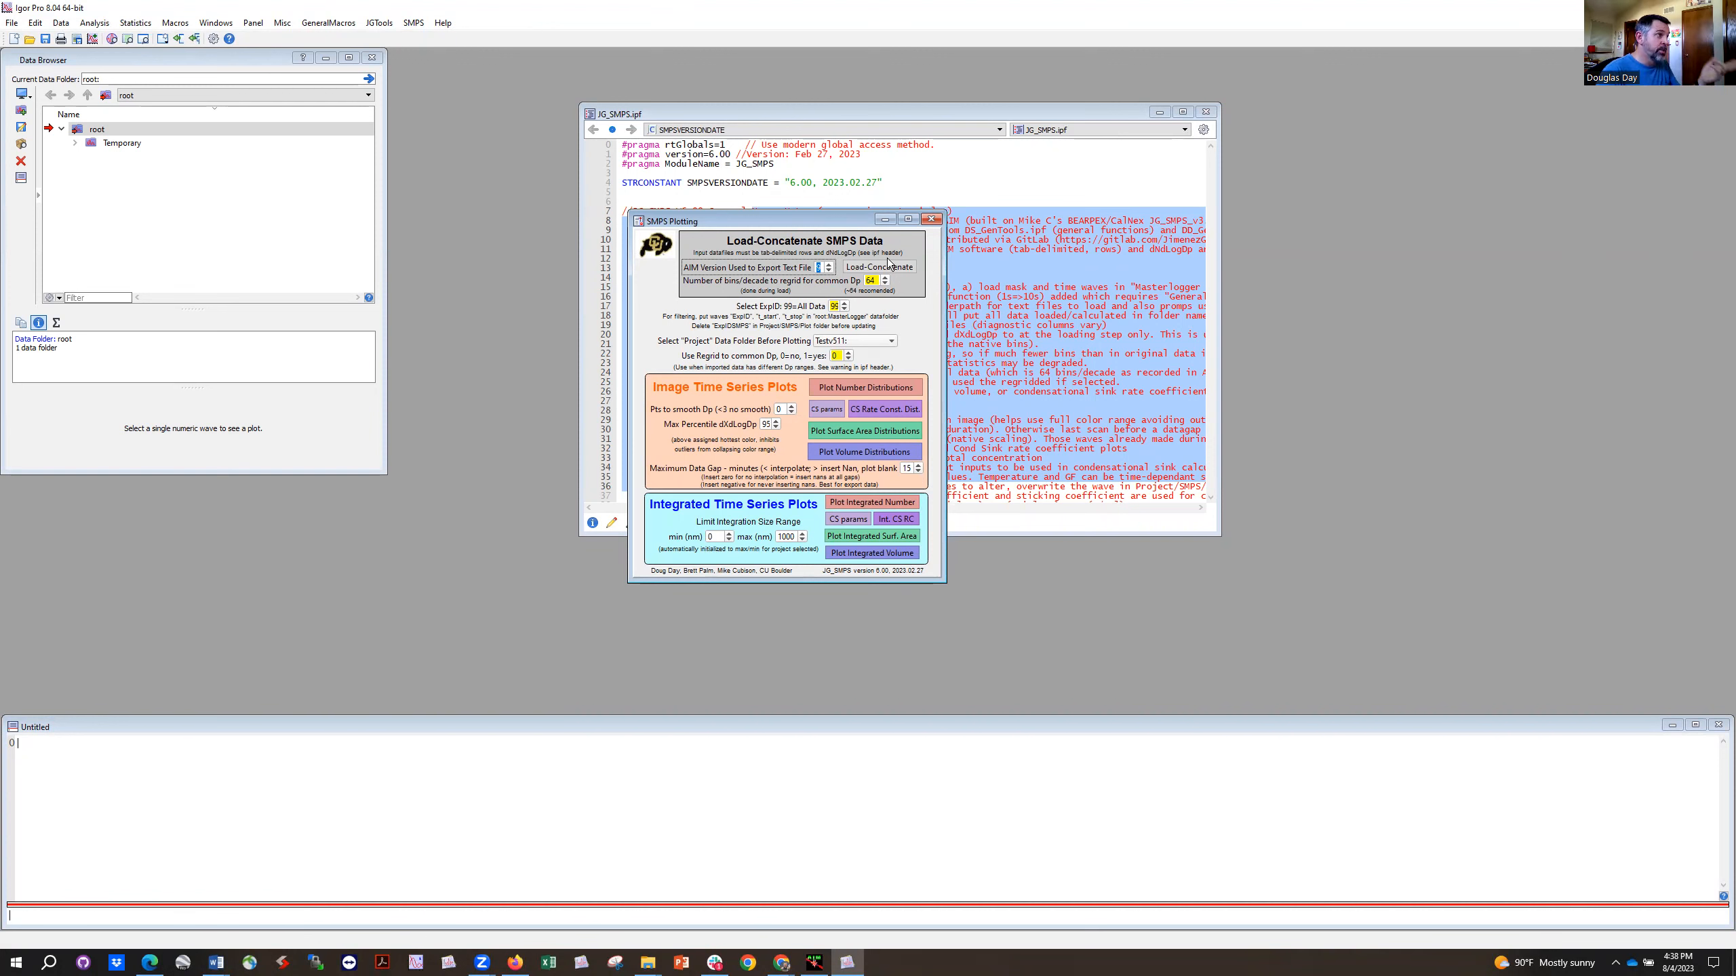
Step: Load and concatenate the SMPS data from the "text files" folder under the project name Demo
{"action": "left_click", "coordinate": [873, 268]}
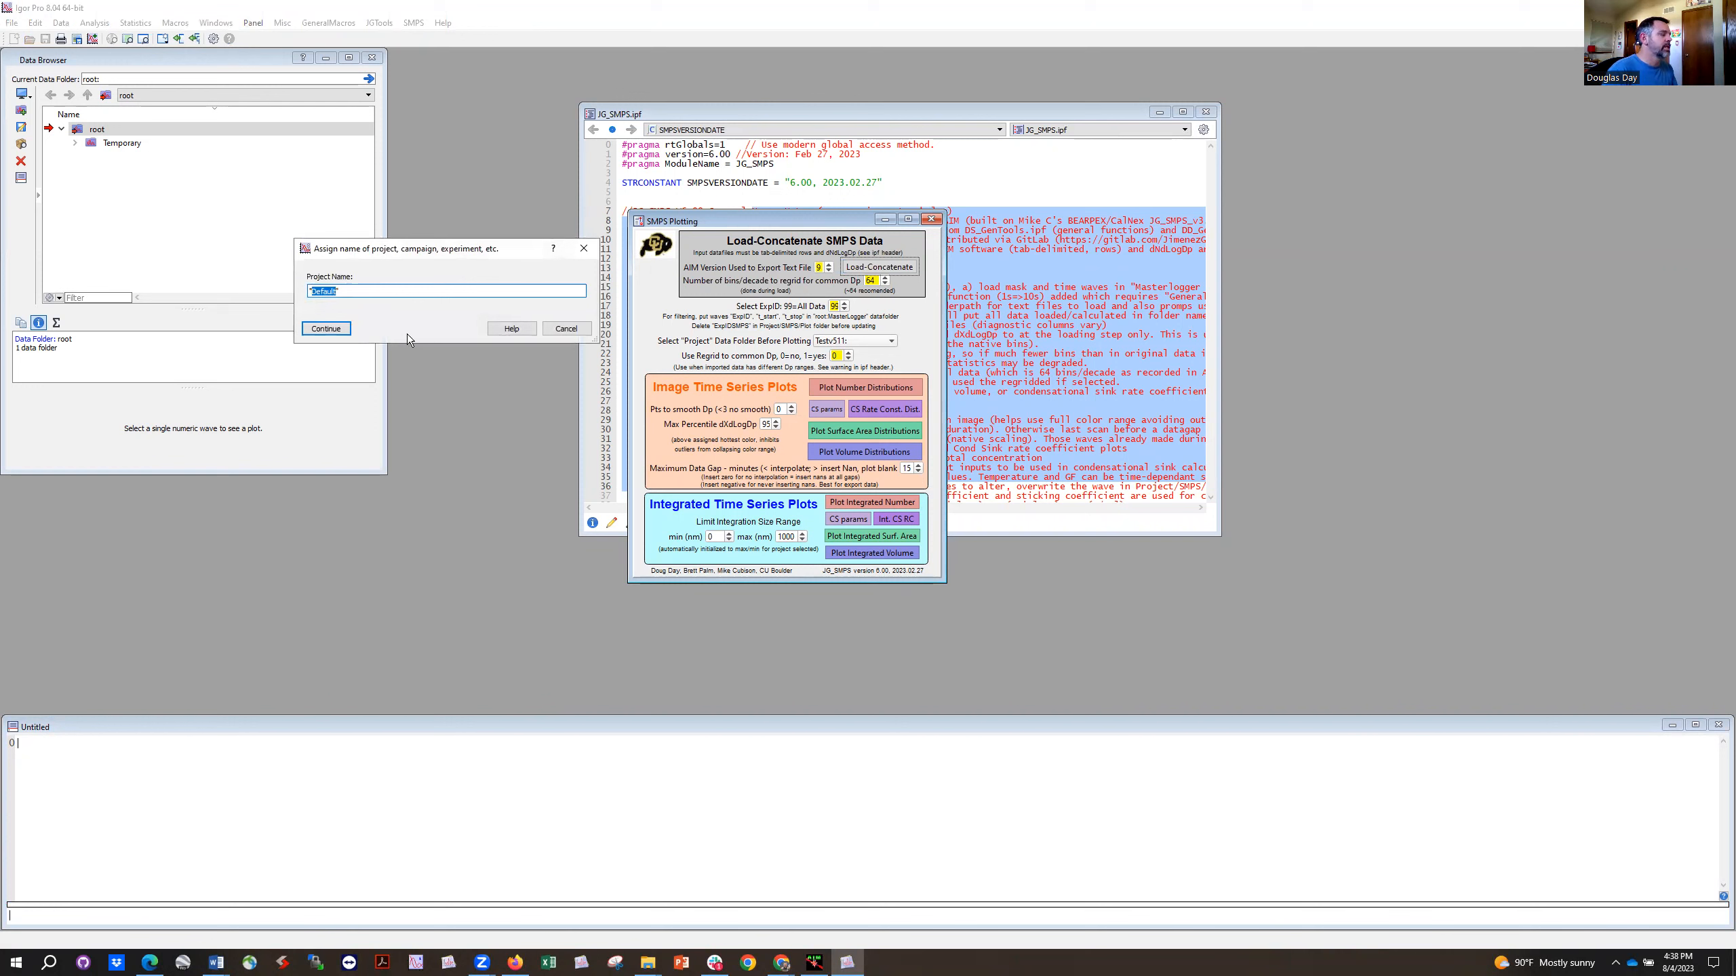
{"action": "type", "text": "Demo"}
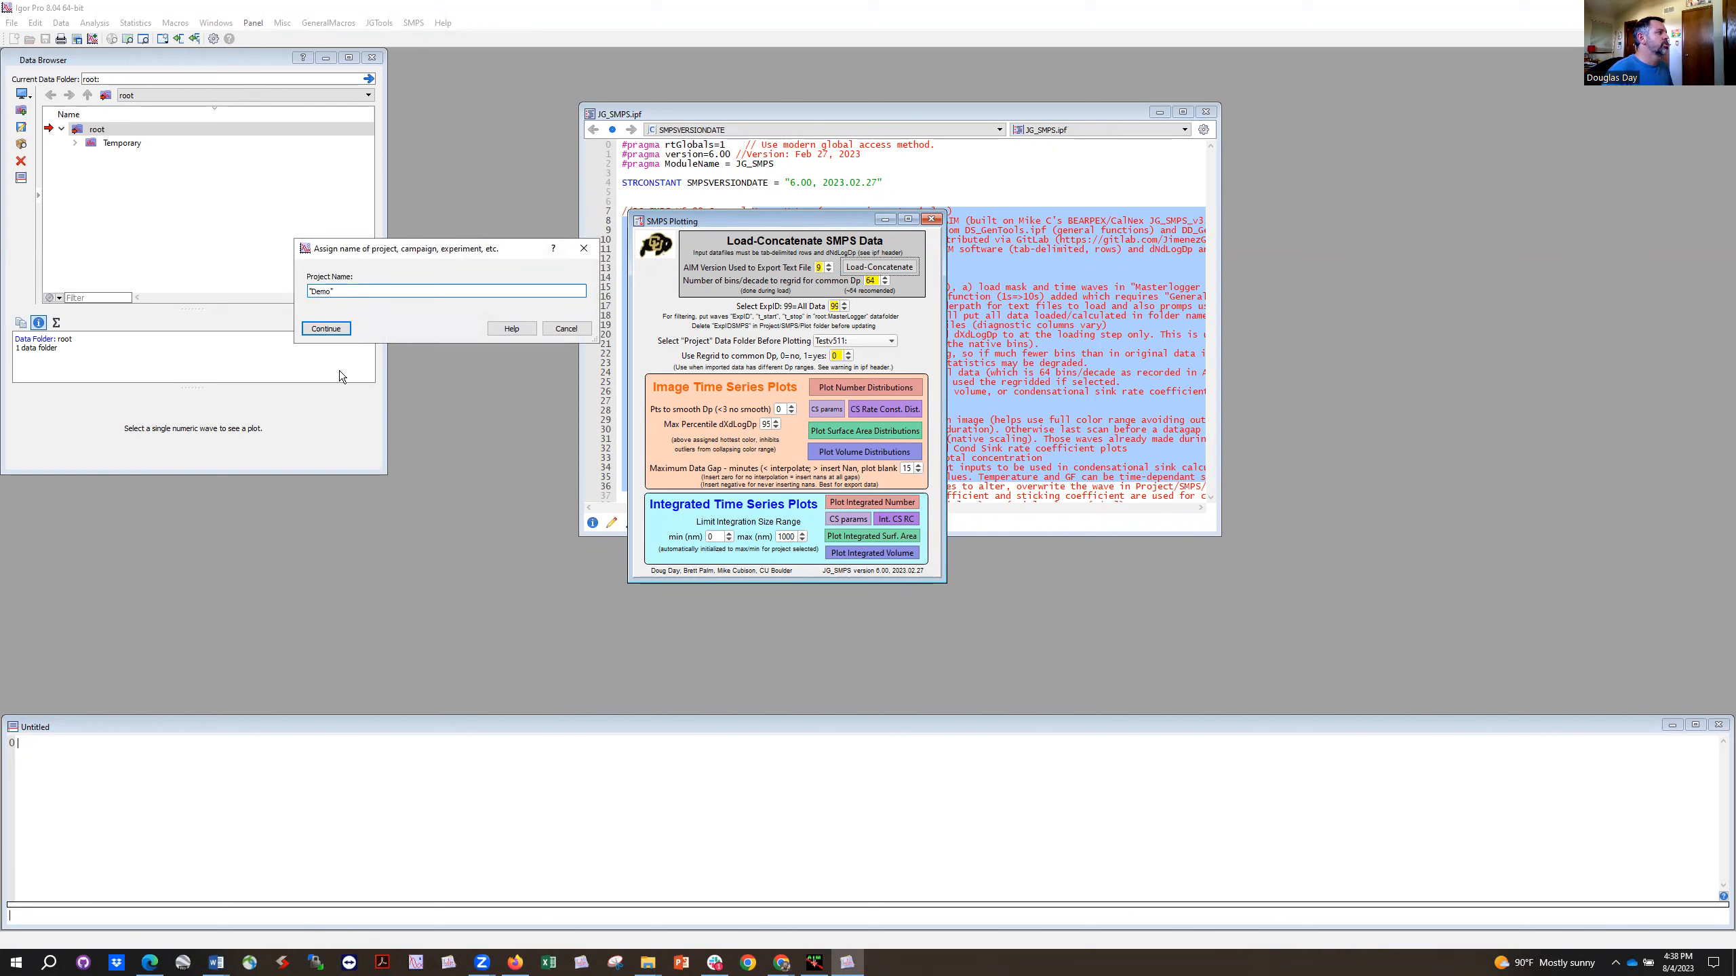
{"action": "left_click", "coordinate": [313, 332]}
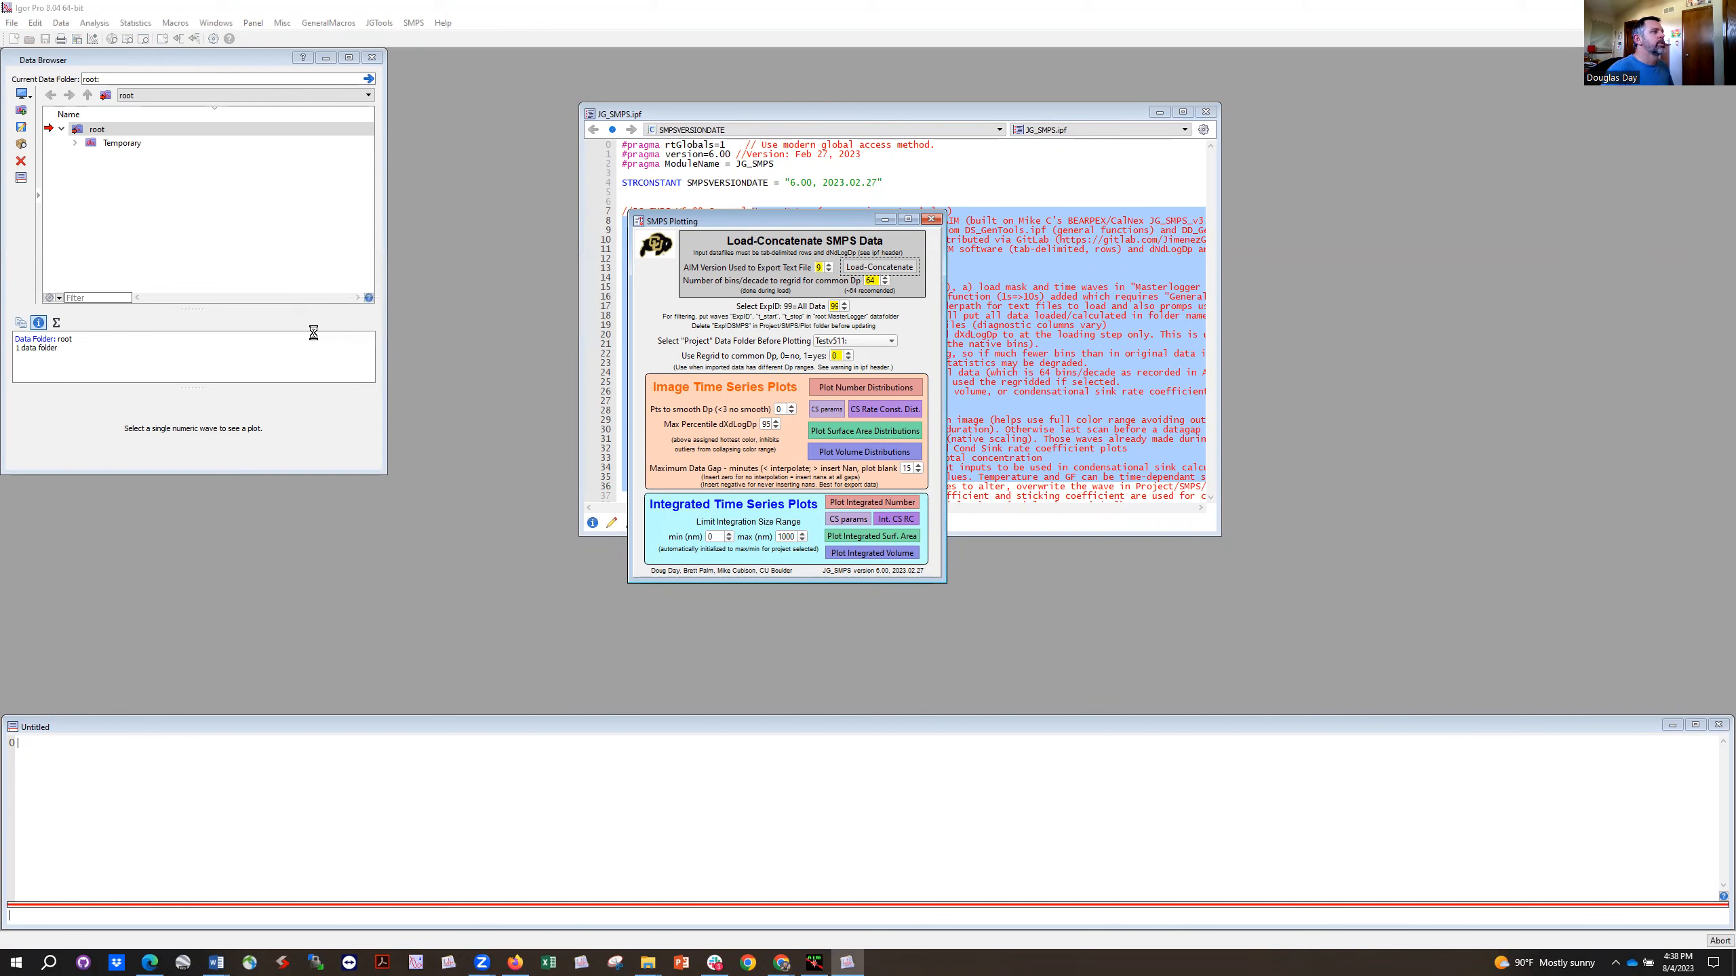
{"action": "left_click", "coordinate": [757, 312]}
{"action": "double_click", "coordinate": [756, 312]}
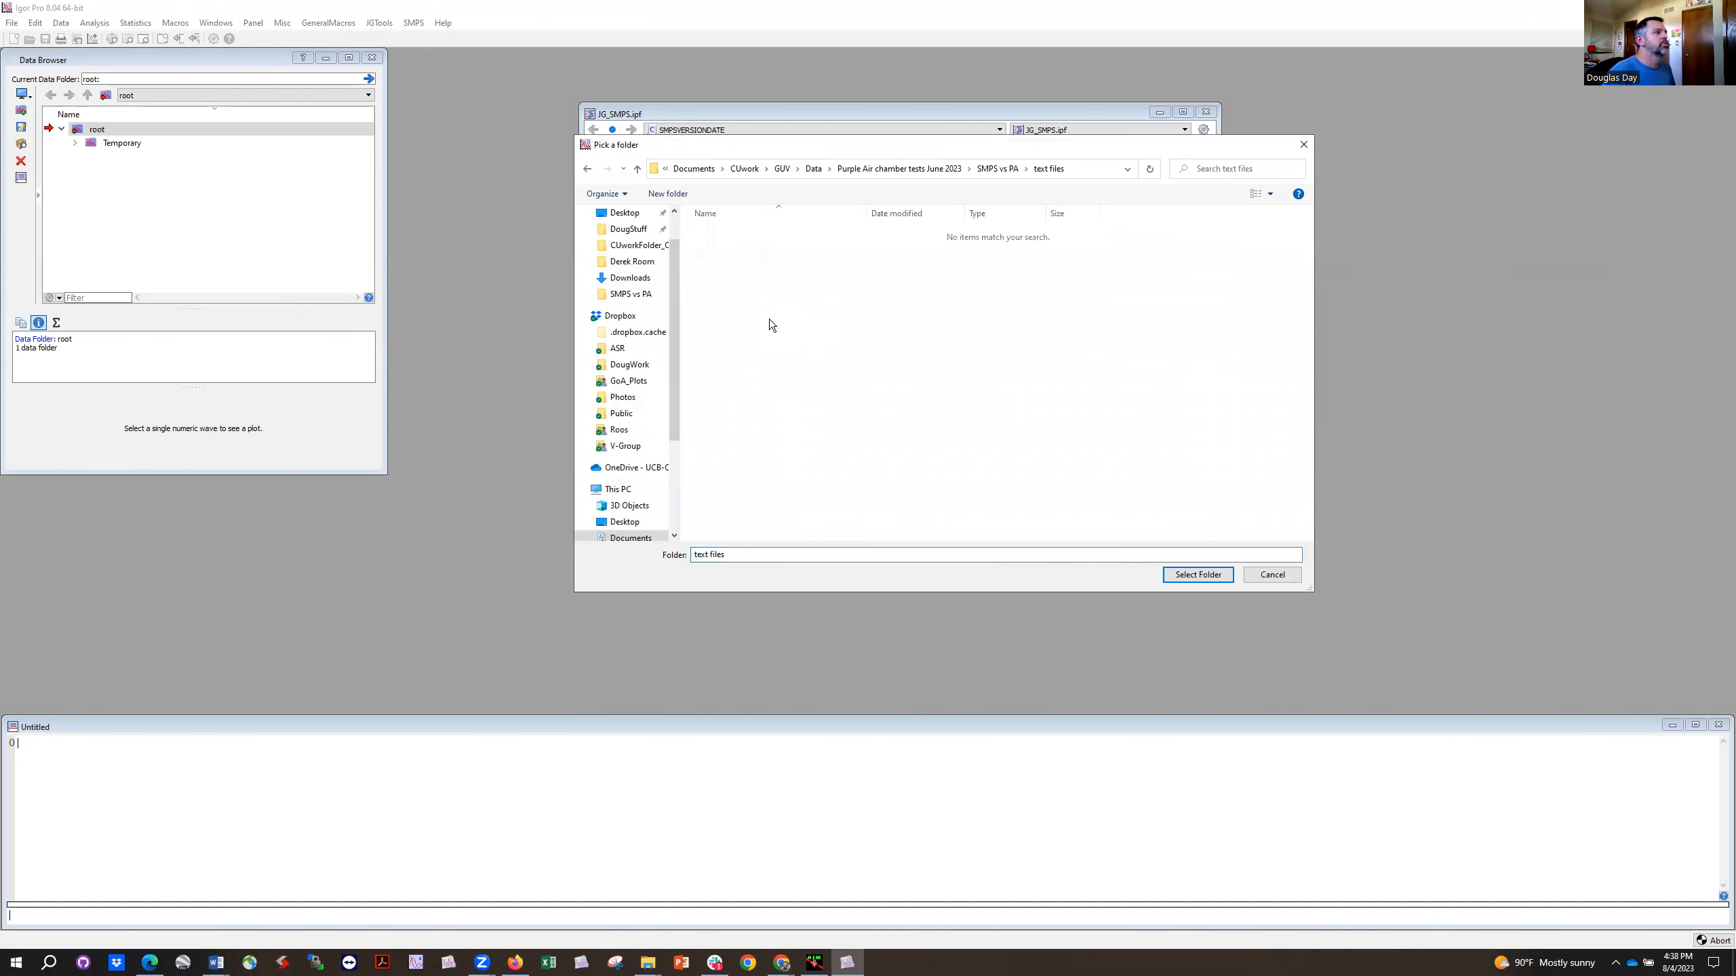
{"action": "left_click", "coordinate": [1197, 575]}
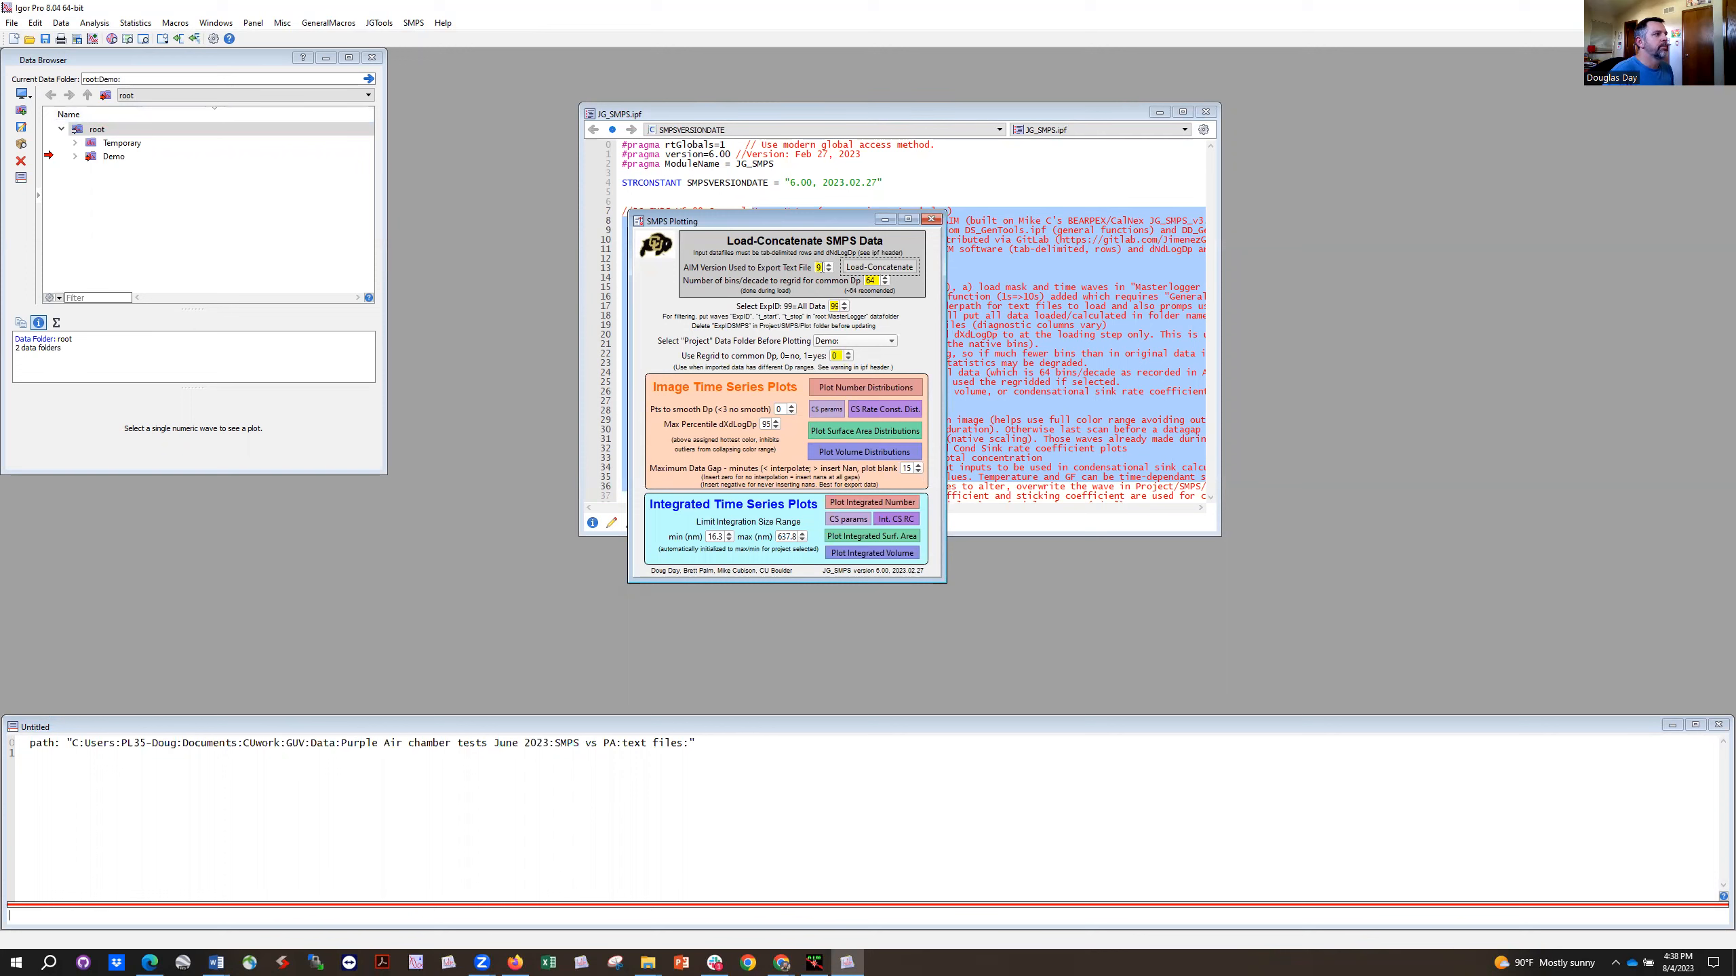
Step: Set regridding to common Dp to 1 and plot the number distributions as an image time series in an enlarged graph
{"action": "left_click", "coordinate": [807, 353]}
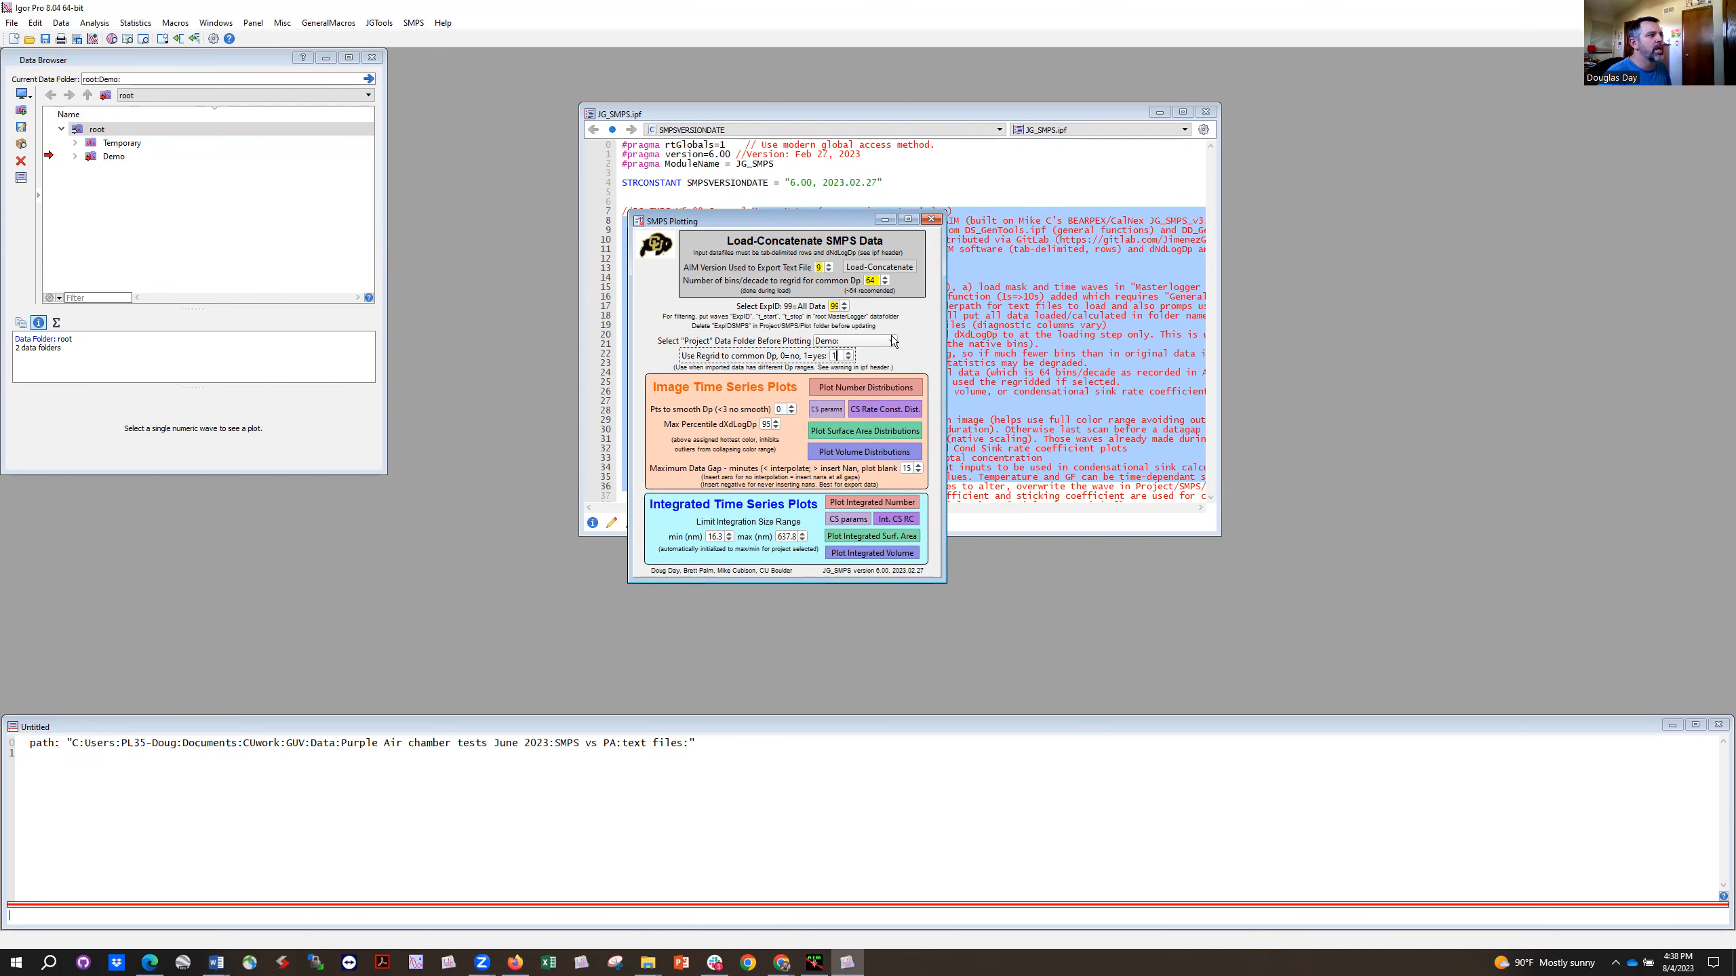
{"action": "type", "text": "1"}
{"action": "key", "text": "Return"}
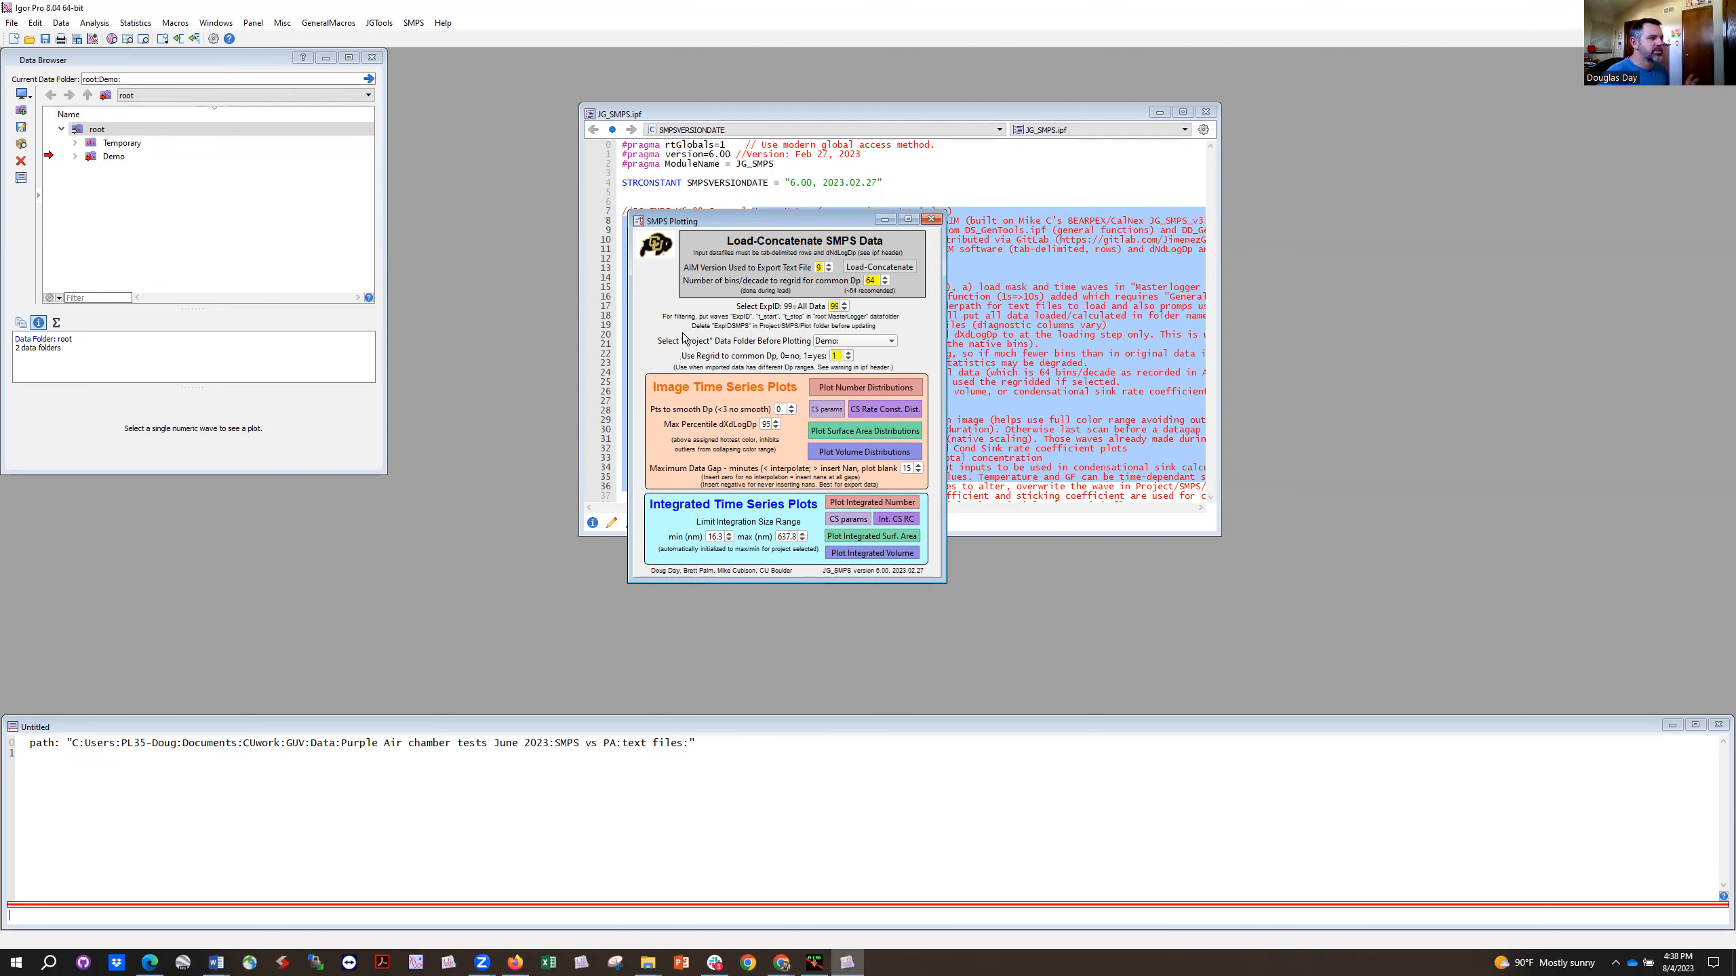
{"action": "left_click", "coordinate": [879, 387]}
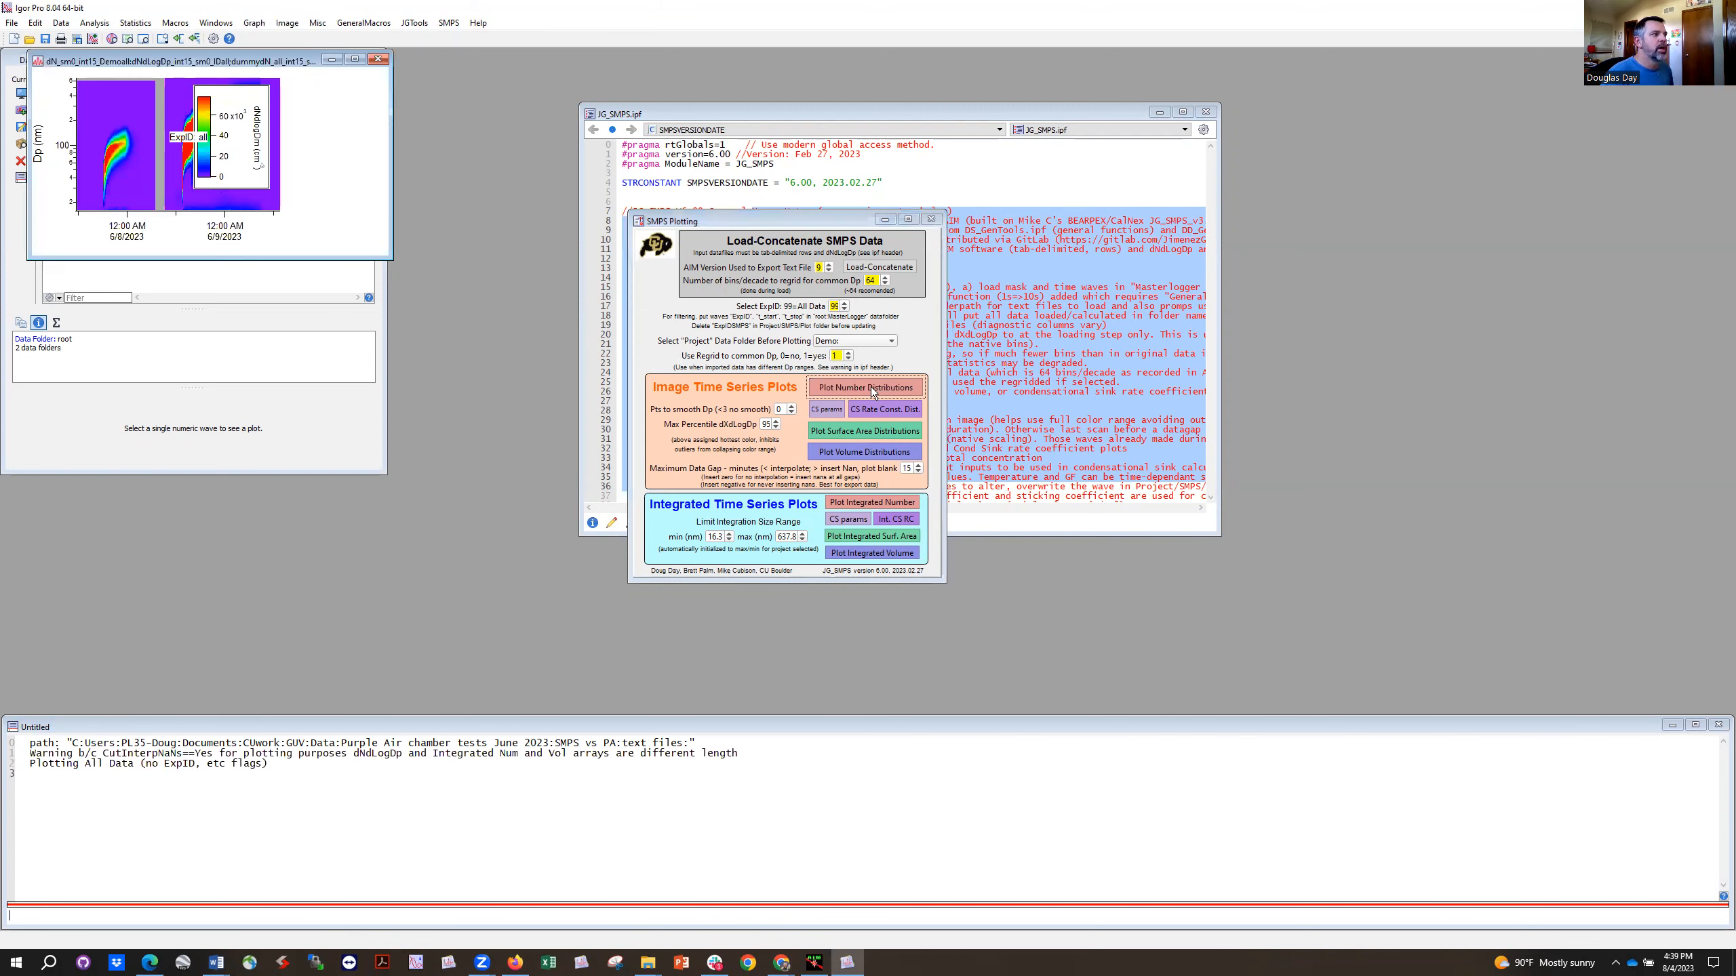
{"action": "left_click_drag", "start_coordinate": [384, 256], "coordinate": [1258, 377]}
{"action": "left_click_drag", "start_coordinate": [1053, 224], "coordinate": [1194, 237]}
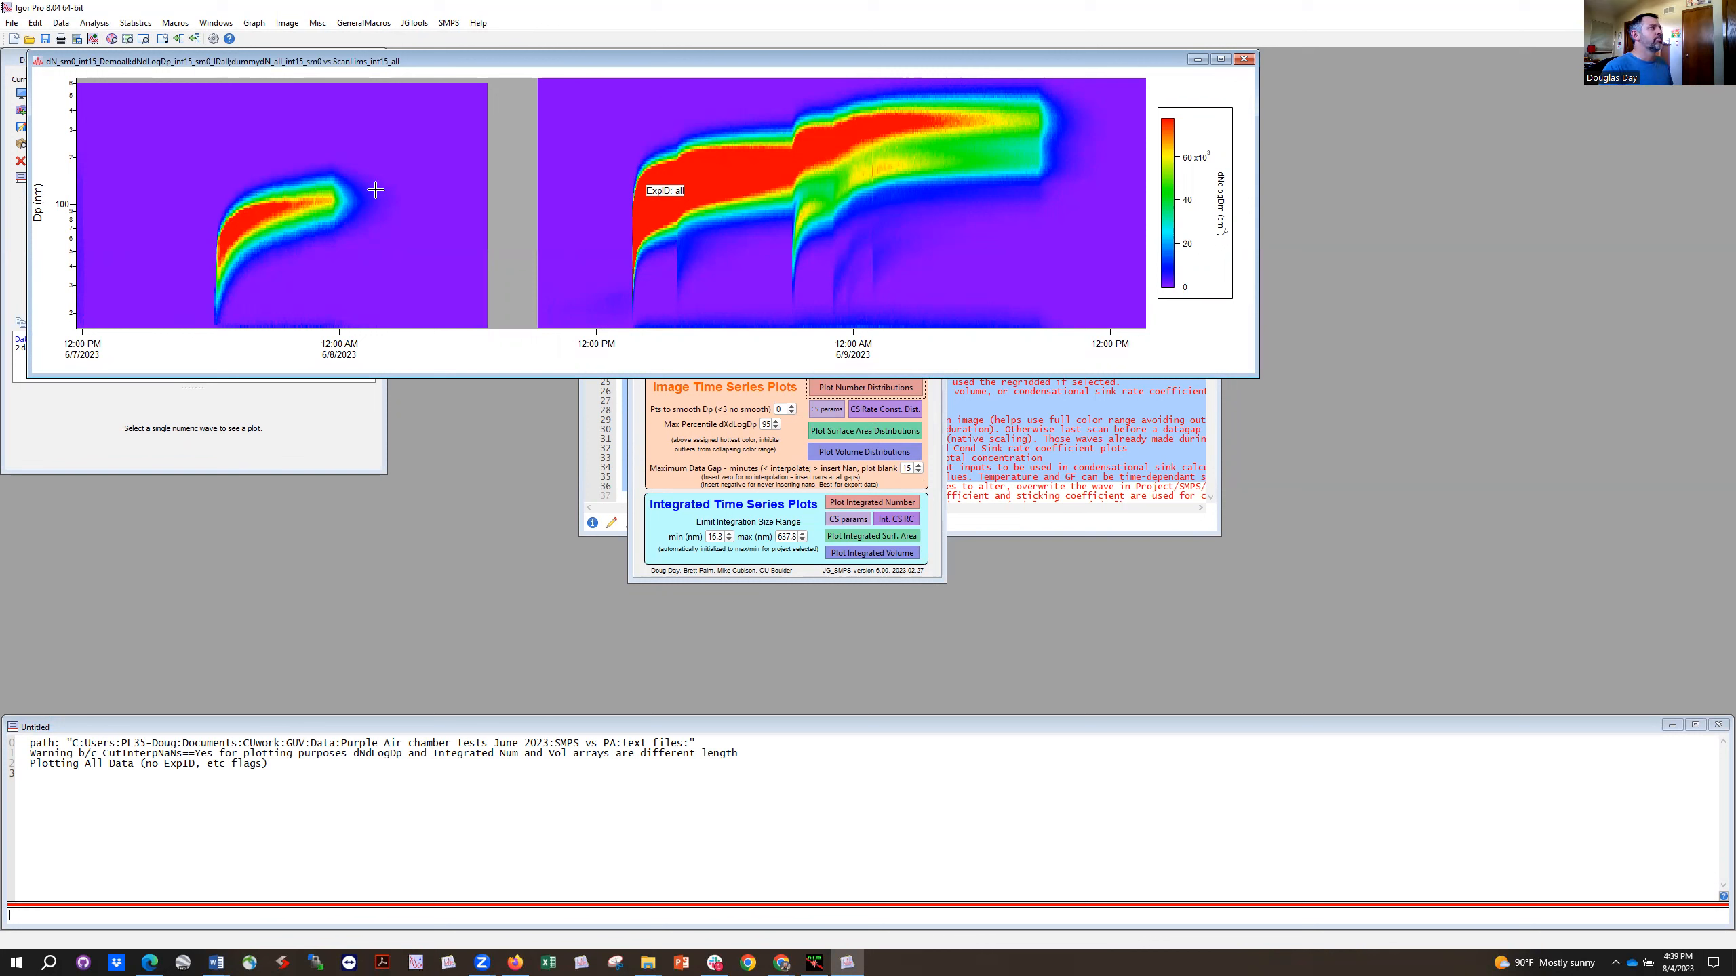
Step: Plot the integrated number time series and place its enlarged graph beneath the number distribution image
{"action": "left_click", "coordinate": [938, 498]}
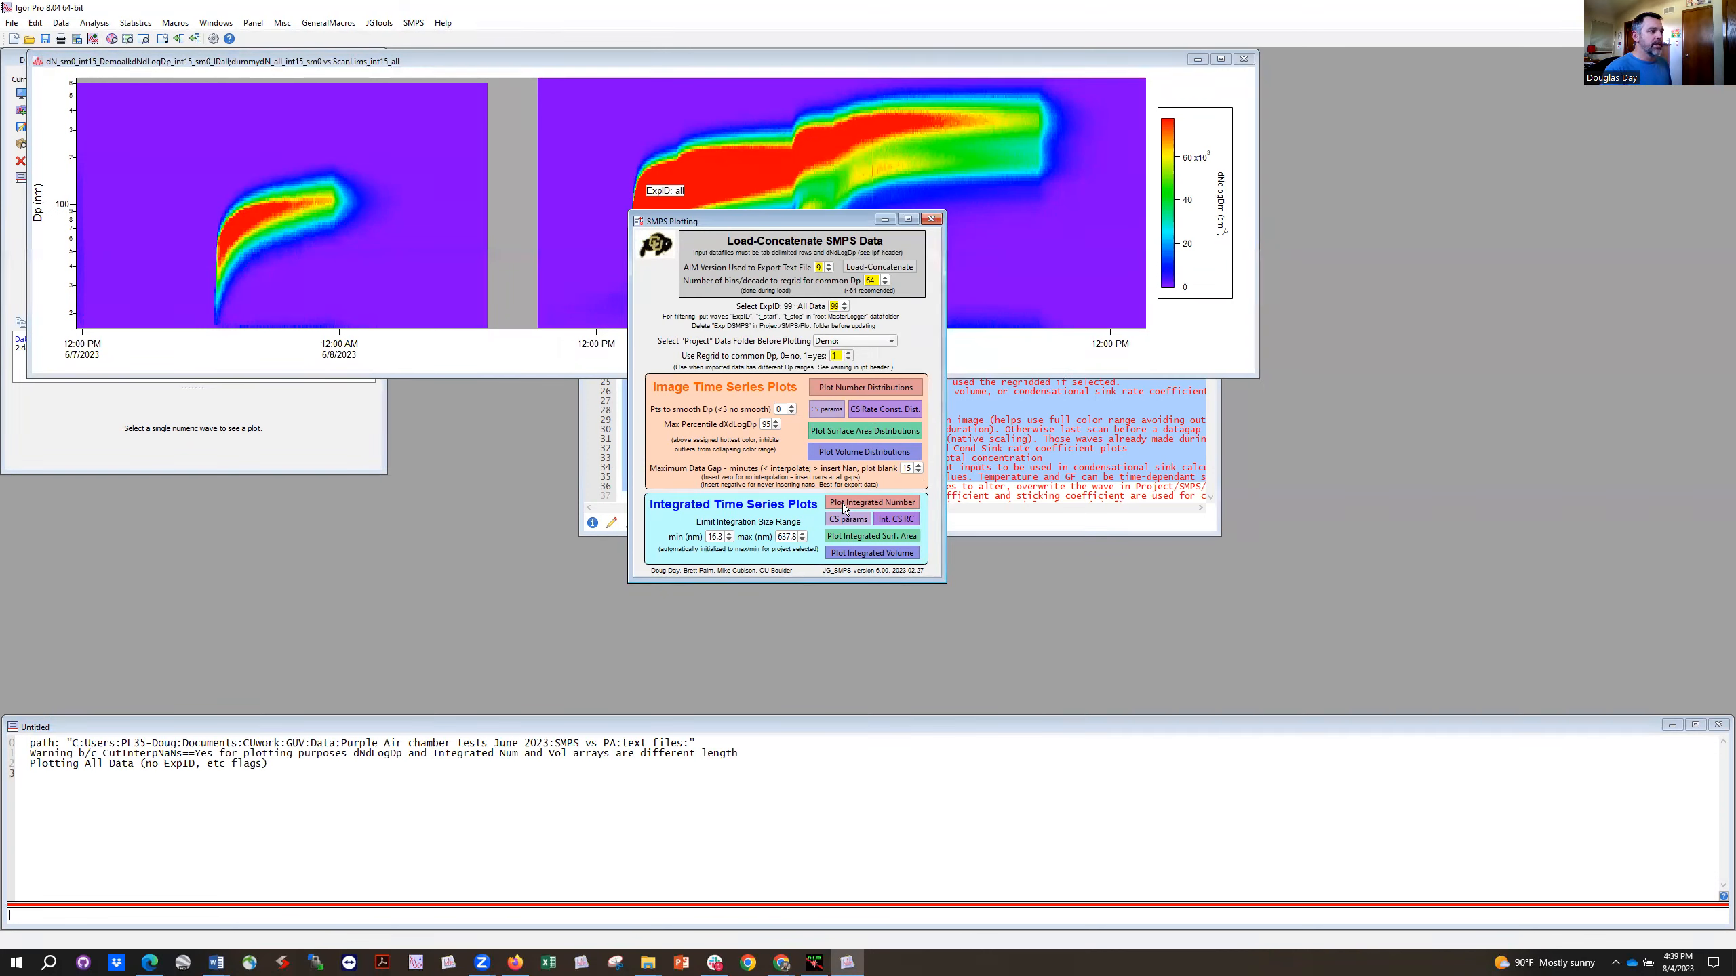
{"action": "left_click", "coordinate": [864, 503]}
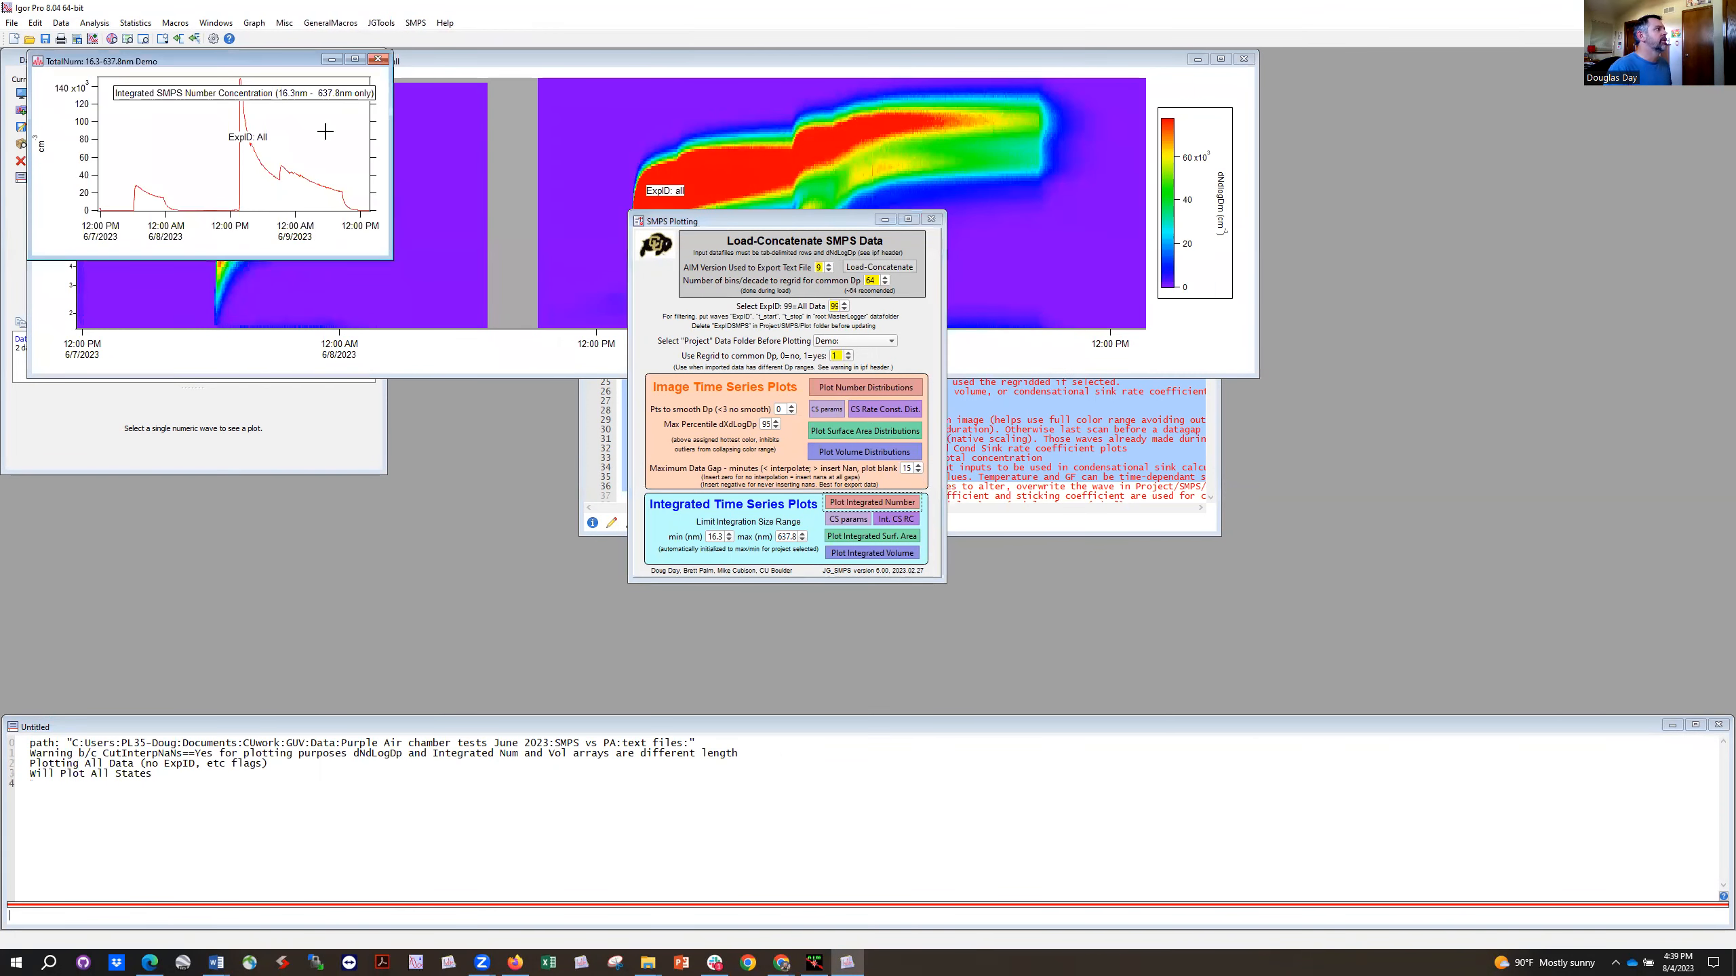
{"action": "left_click_drag", "start_coordinate": [326, 61], "coordinate": [1196, 438]}
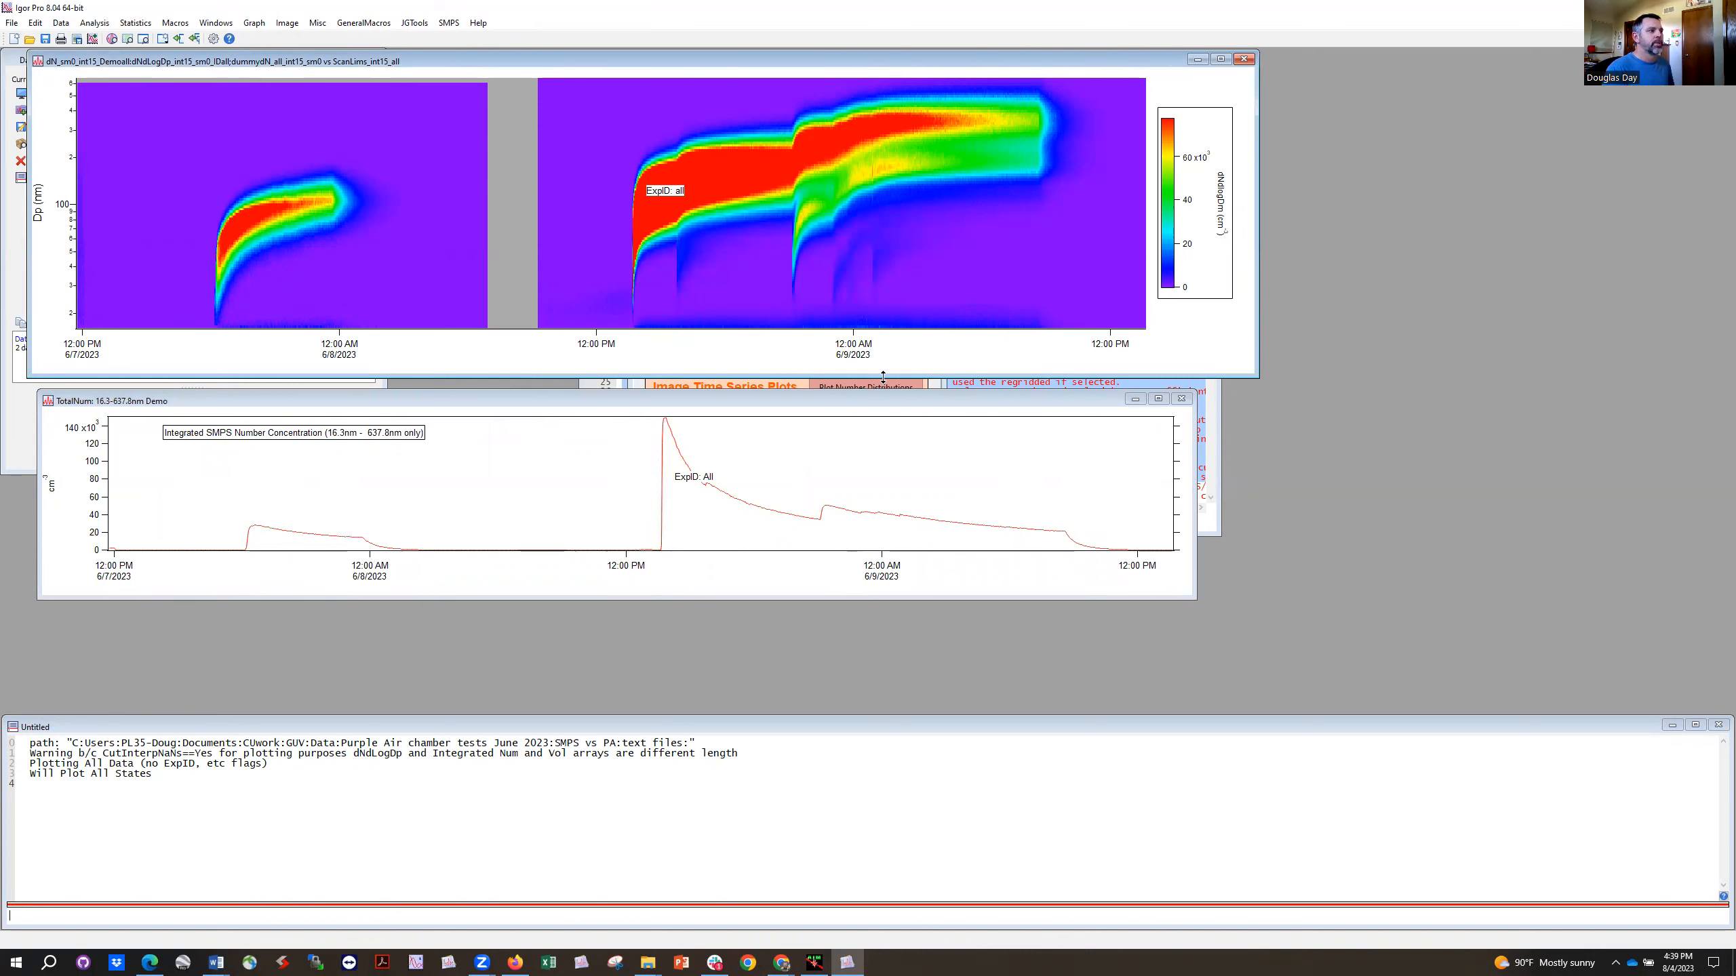
Step: Plot the volume distributions, enlarge the graph, and lay it over the number distribution image for comparison
{"action": "left_click", "coordinate": [756, 387]}
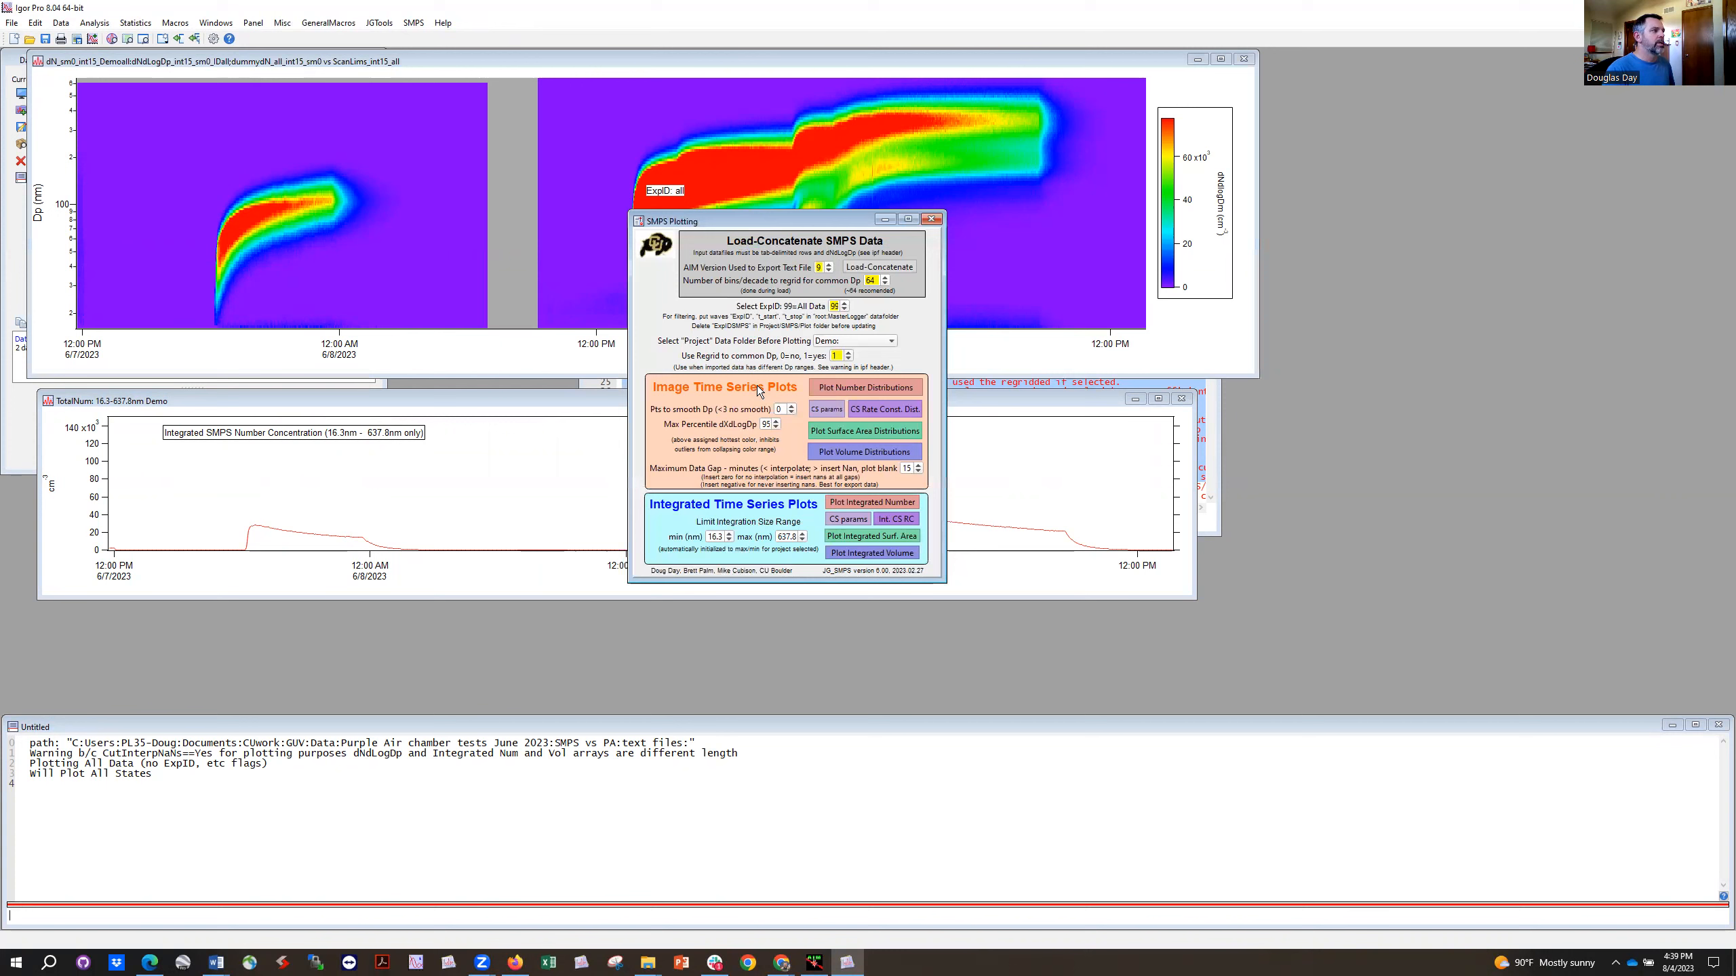
{"action": "left_click", "coordinate": [870, 450]}
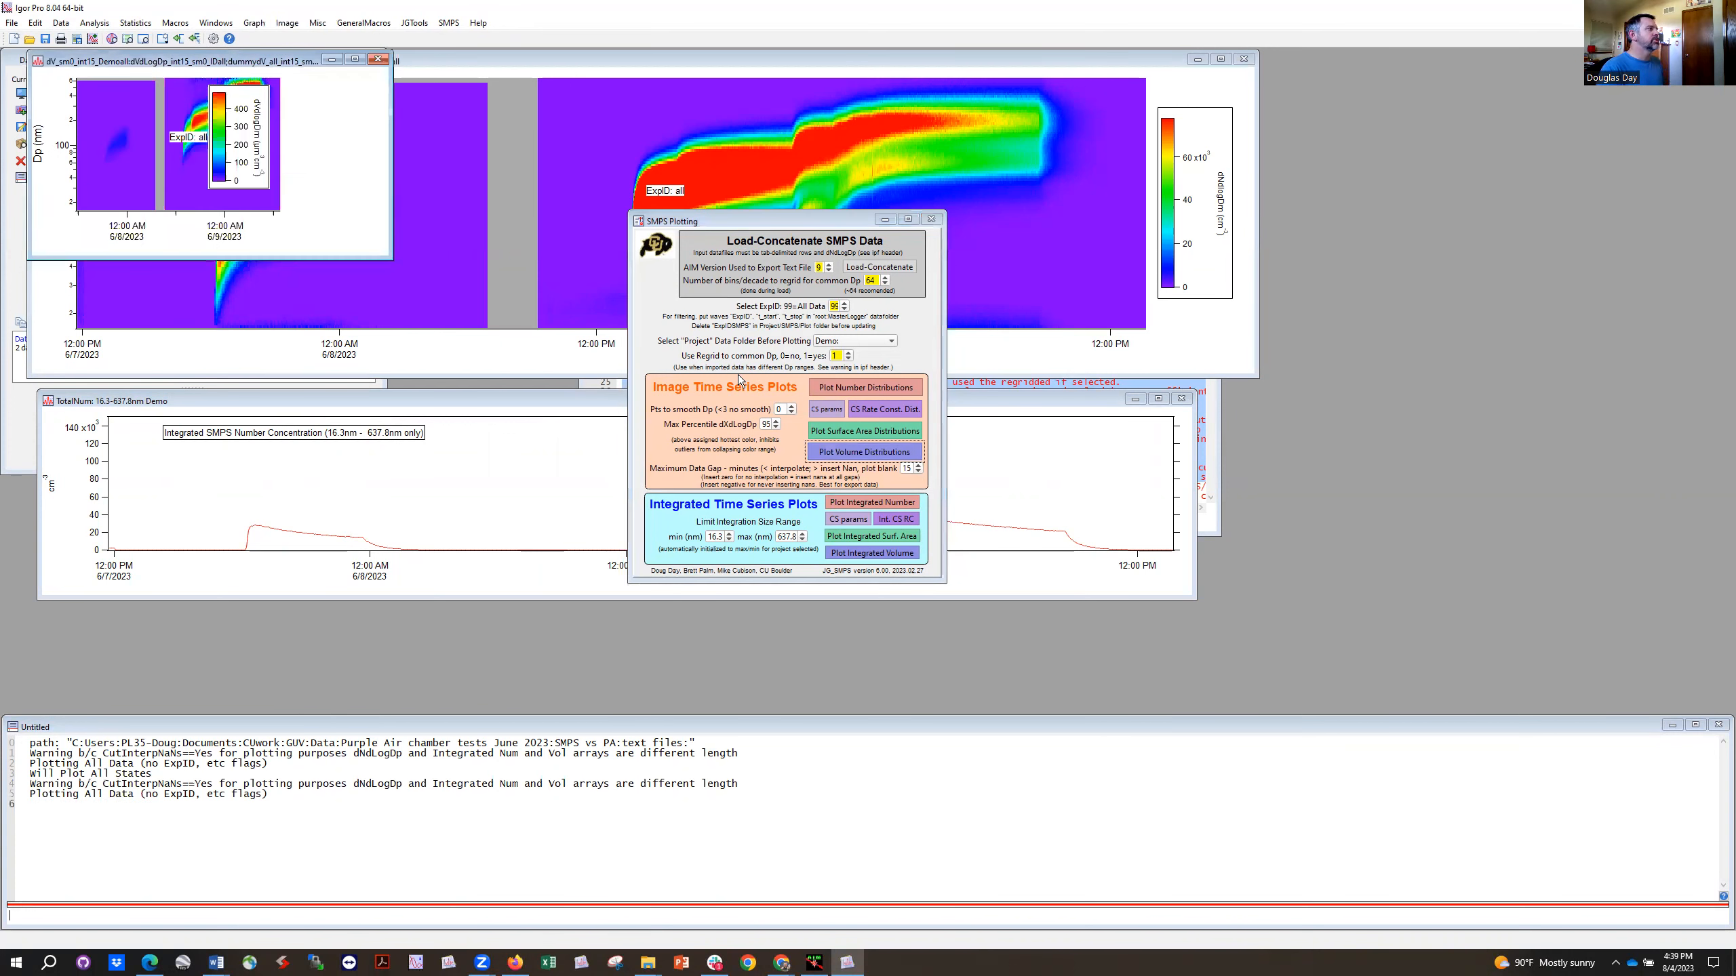
{"action": "left_click_drag", "start_coordinate": [391, 258], "coordinate": [1233, 362]}
{"action": "left_click_drag", "start_coordinate": [824, 61], "coordinate": [867, 380]}
{"action": "left_click", "coordinate": [1050, 344]}
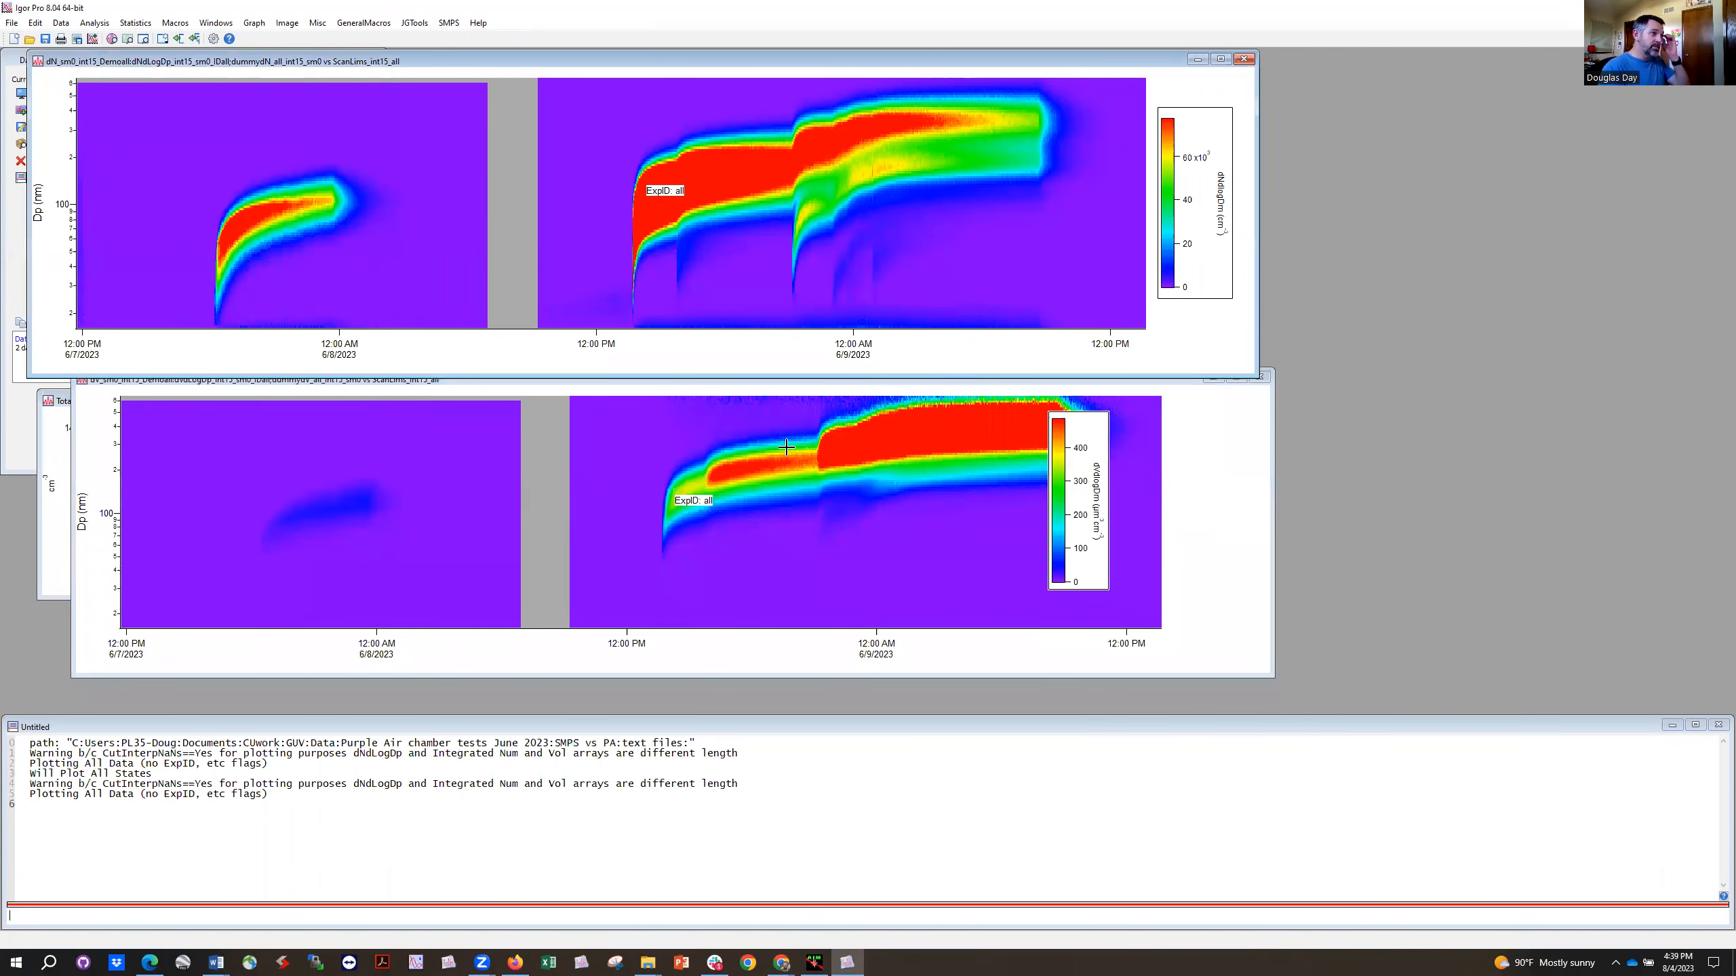
{"action": "left_click_drag", "start_coordinate": [891, 386], "coordinate": [866, 72]}
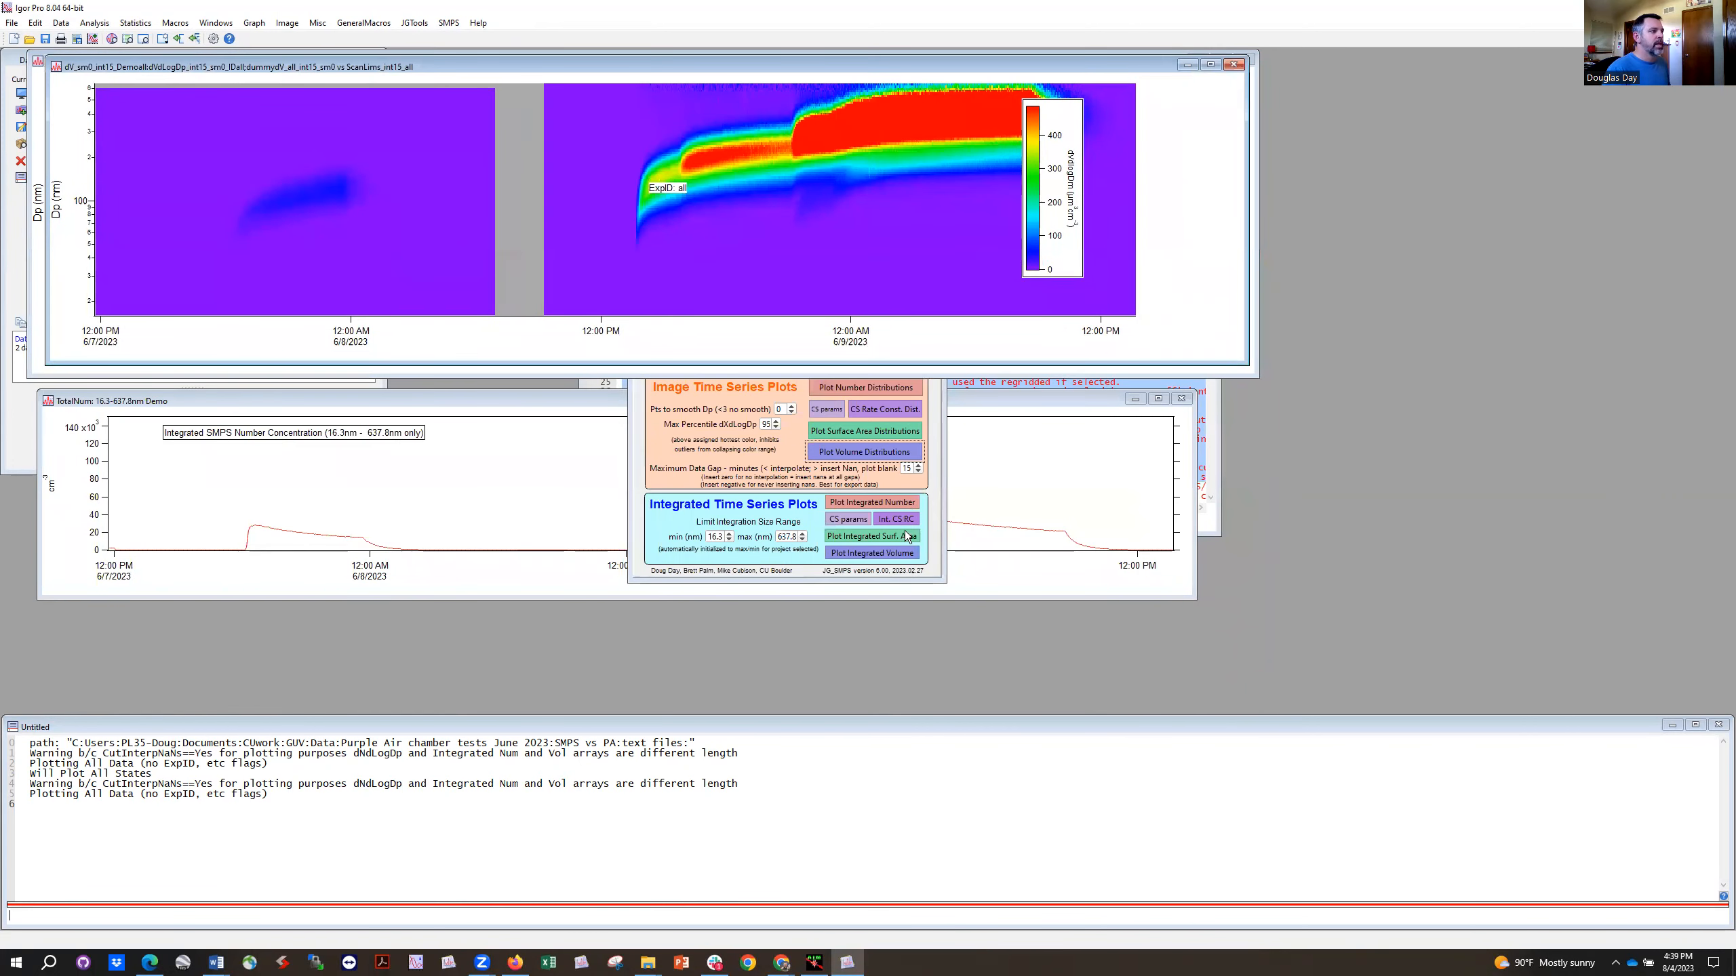
Step: Plot the integrated volume time series for the Demo project
{"action": "left_click", "coordinate": [892, 554]}
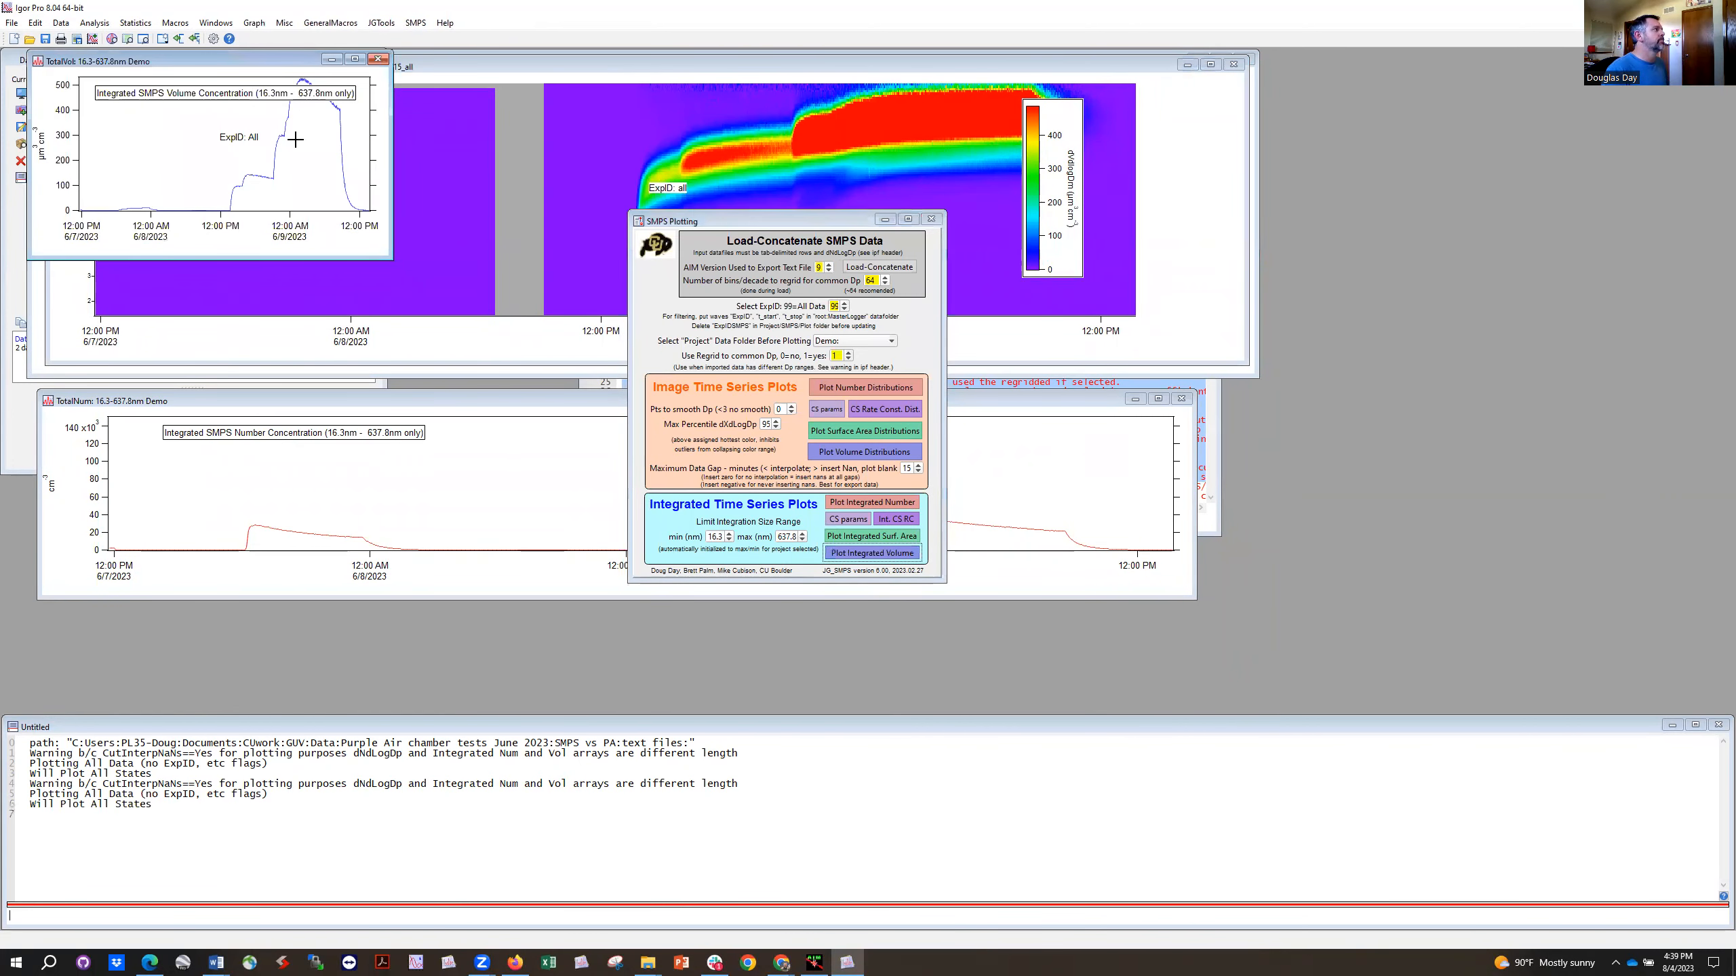
Step: Widen the integrated volume concentration graph to match the volume distribution image and place it beneath the number concentration graph
{"action": "left_click_drag", "start_coordinate": [205, 61], "coordinate": [204, 421]}
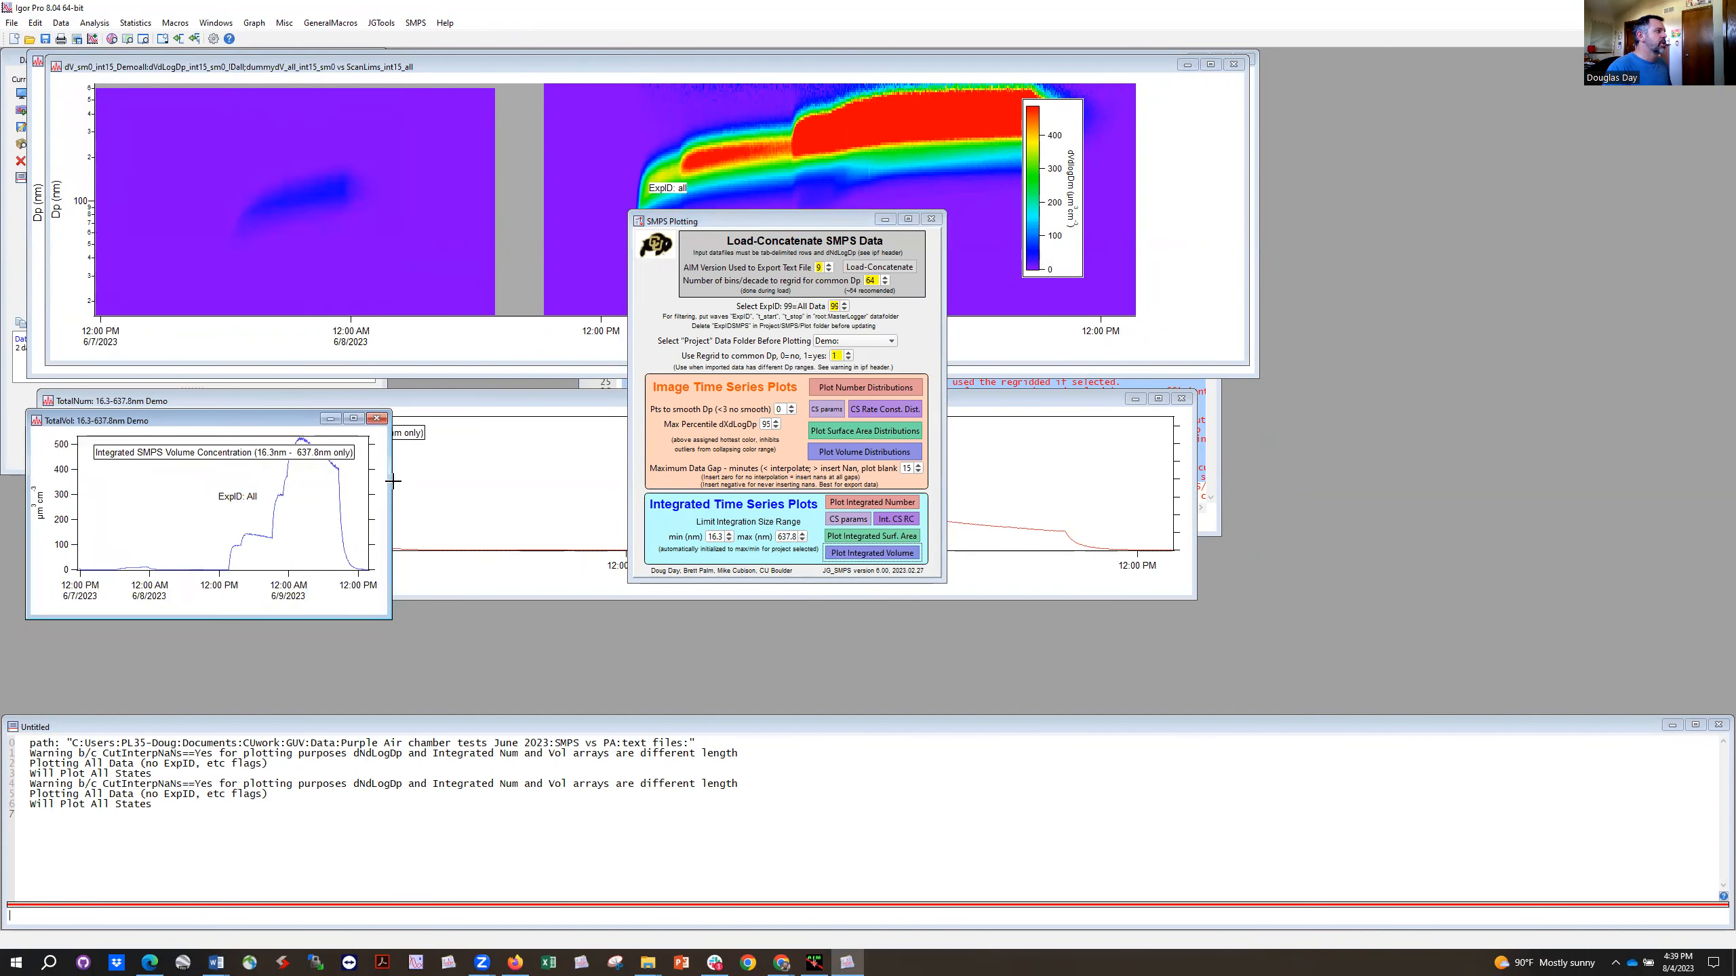
{"action": "left_click_drag", "start_coordinate": [389, 487], "coordinate": [1194, 514]}
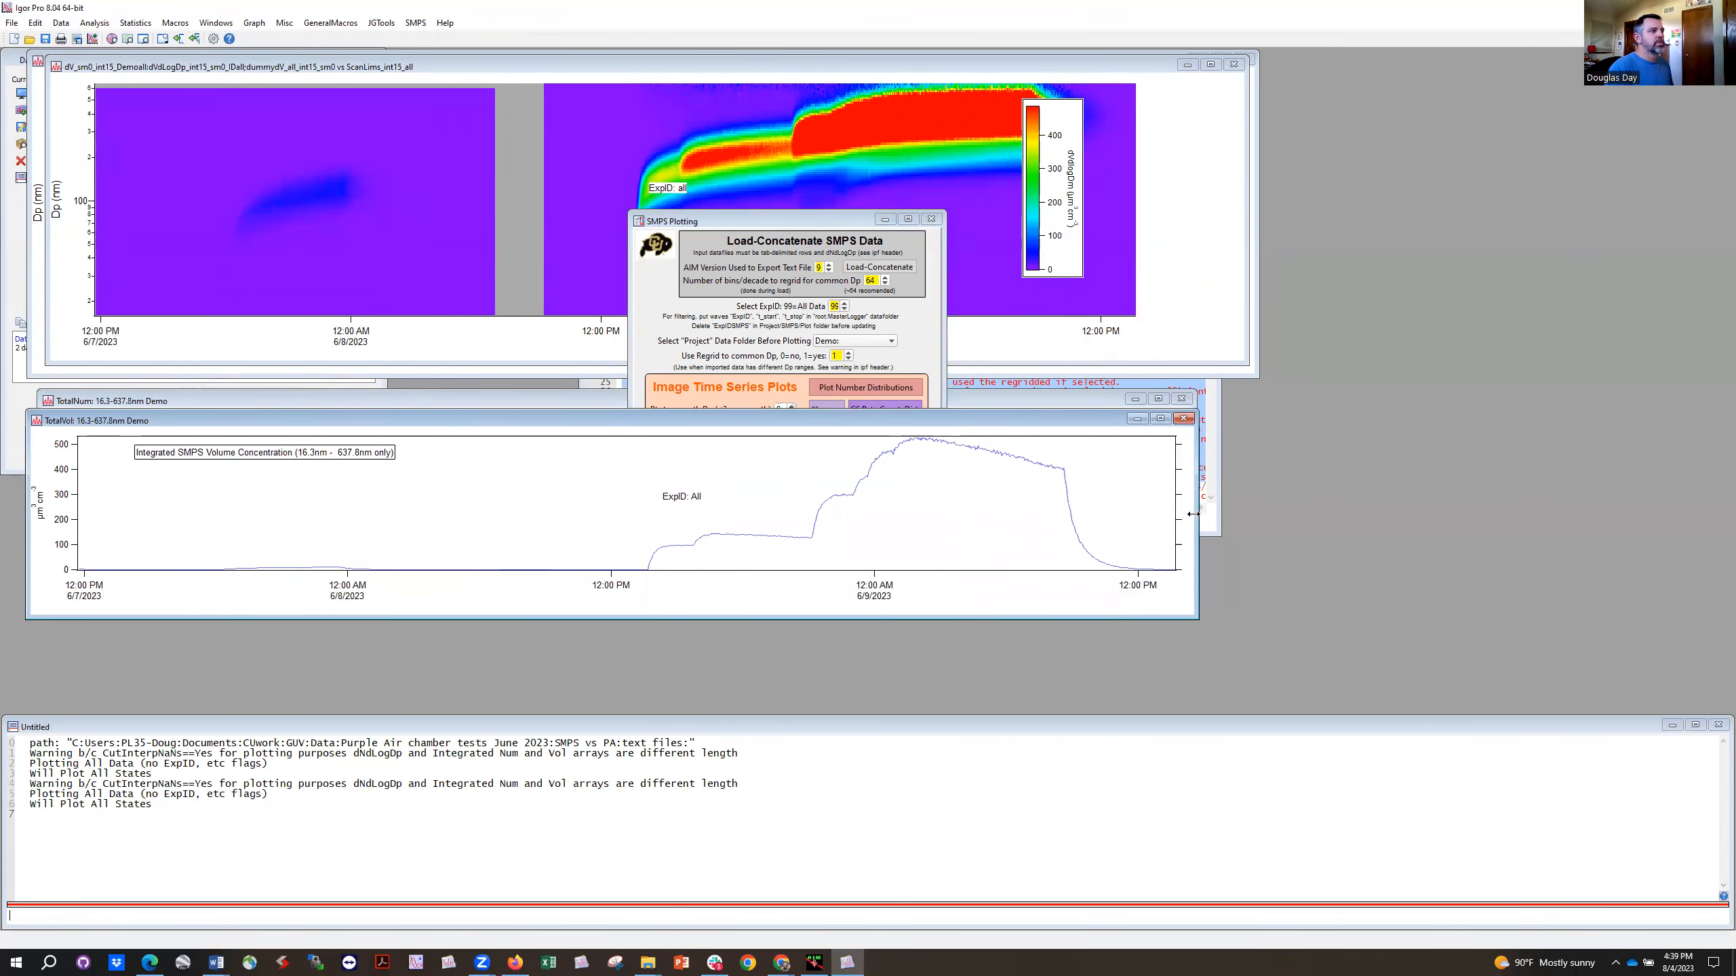
{"action": "left_click", "coordinate": [1042, 350]}
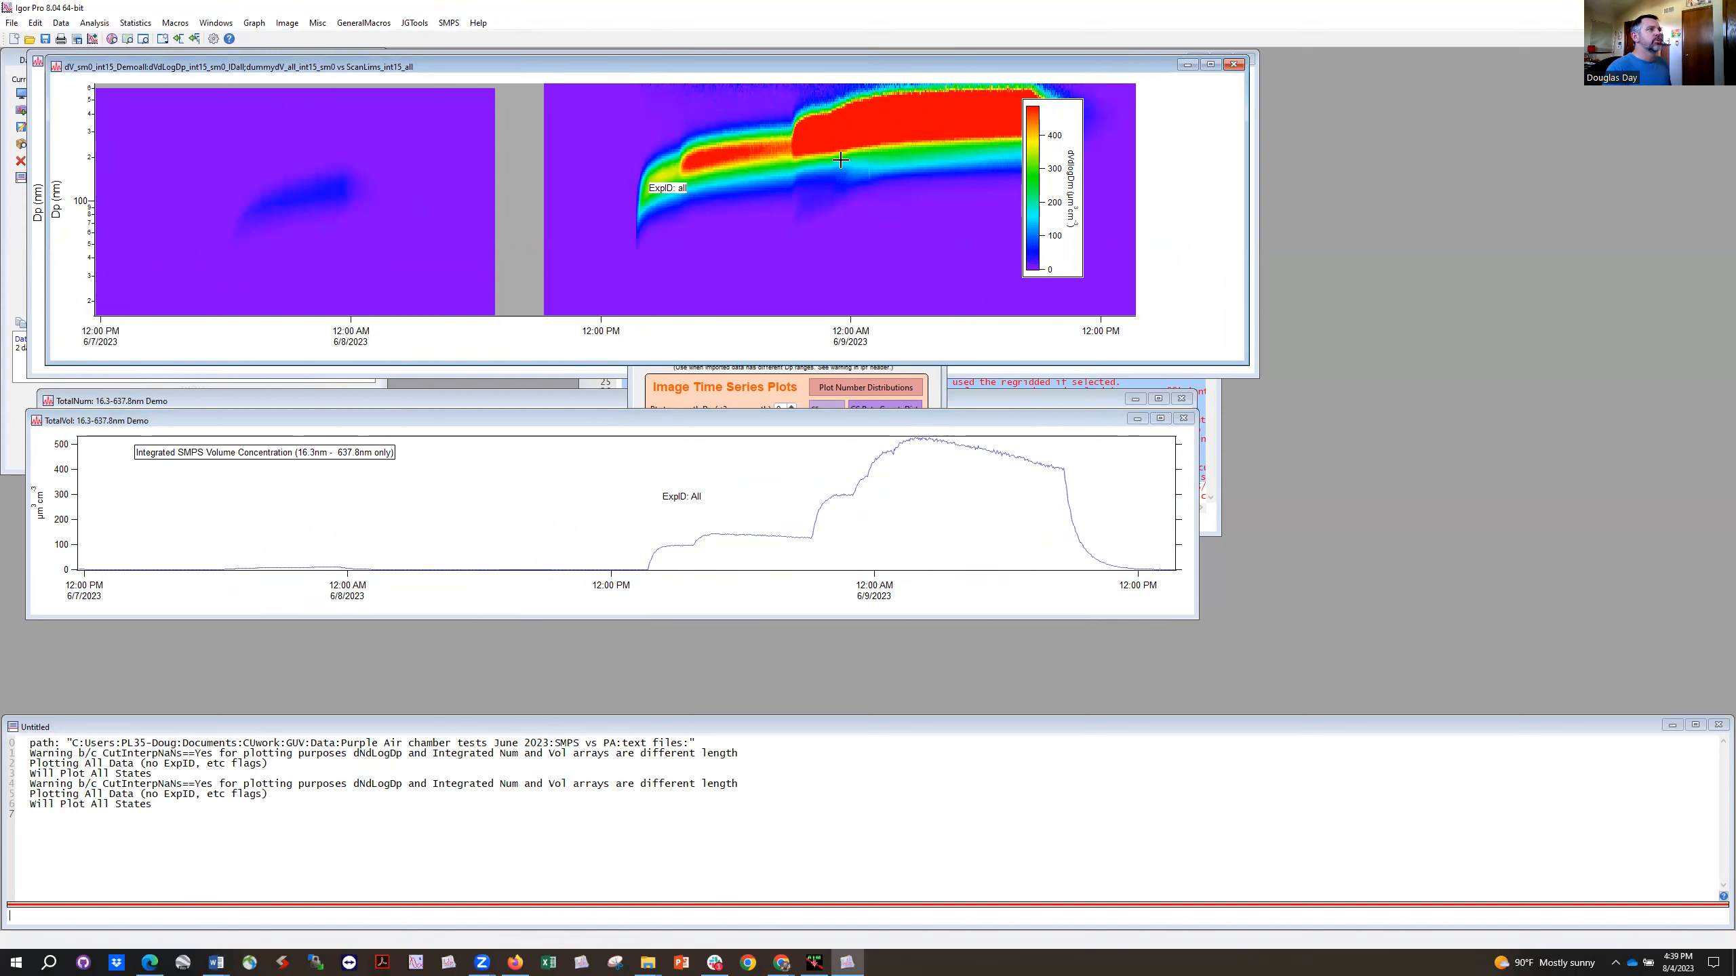
{"action": "left_click_drag", "start_coordinate": [913, 420], "coordinate": [910, 490]}
Step: Open the condensational sink parameters table for the Demo project, place it clear of the plotting panel, and examine its temperature values
{"action": "left_click", "coordinate": [935, 445]}
{"action": "left_click_drag", "start_coordinate": [824, 221], "coordinate": [915, 207]}
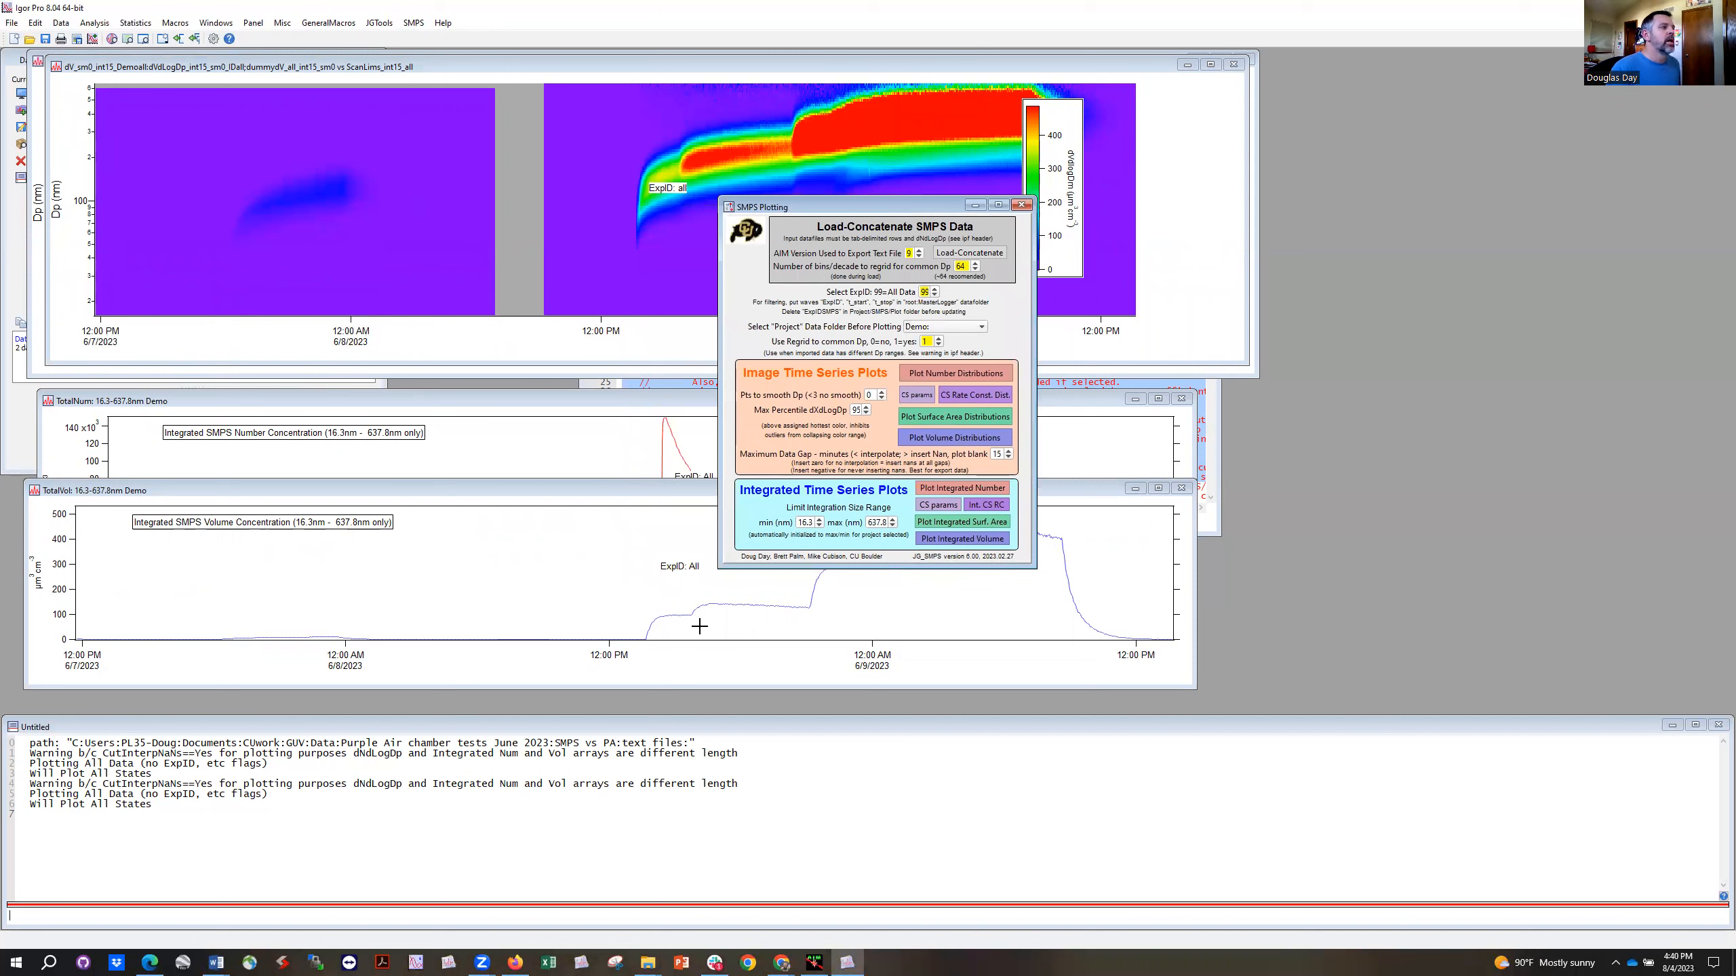
{"action": "left_click", "coordinate": [939, 506]}
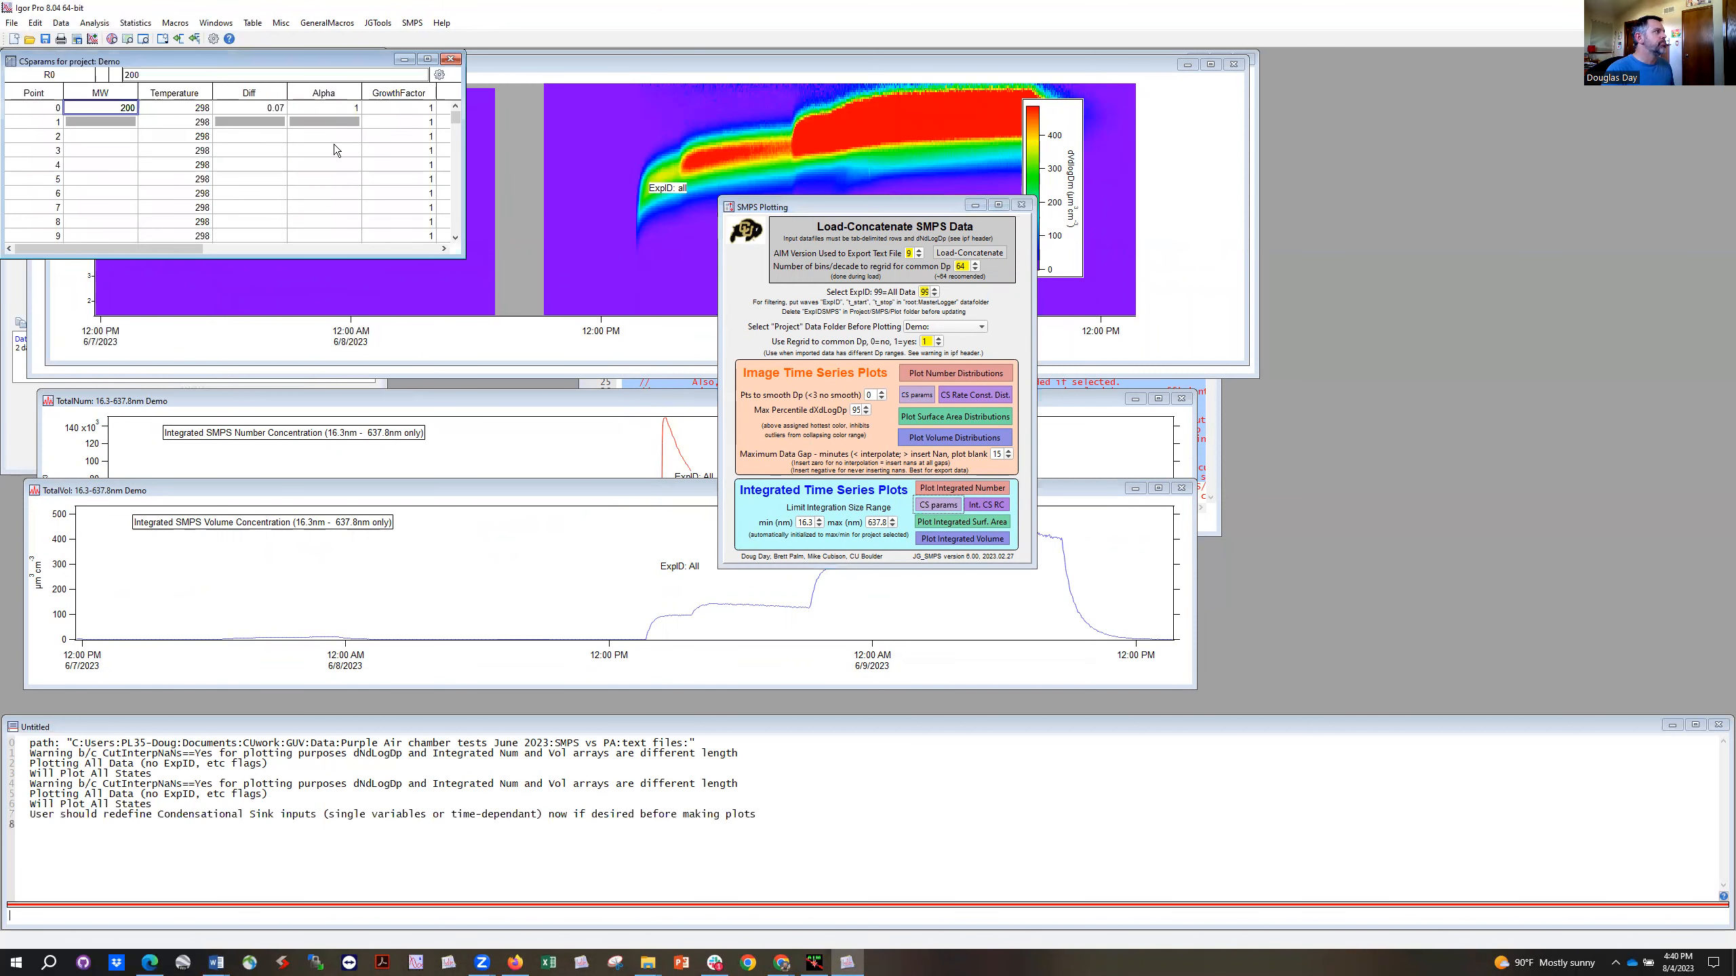
{"action": "left_click_drag", "start_coordinate": [307, 67], "coordinate": [336, 286]}
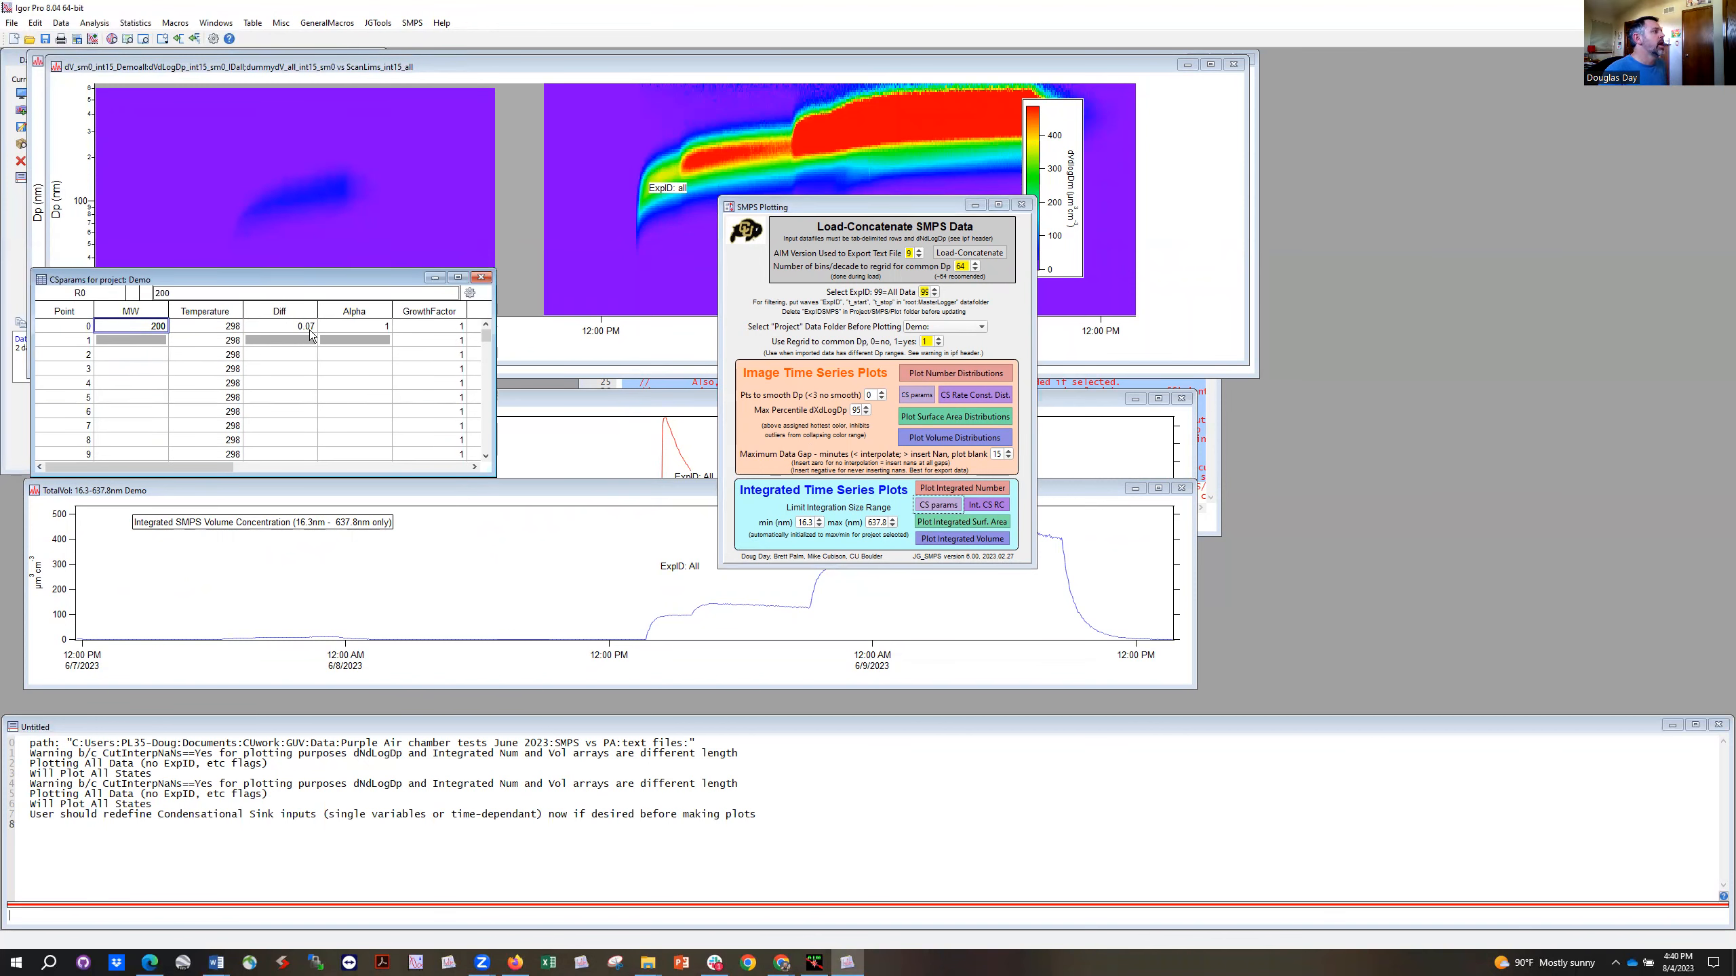
{"action": "left_click_drag", "start_coordinate": [205, 340], "coordinate": [220, 441]}
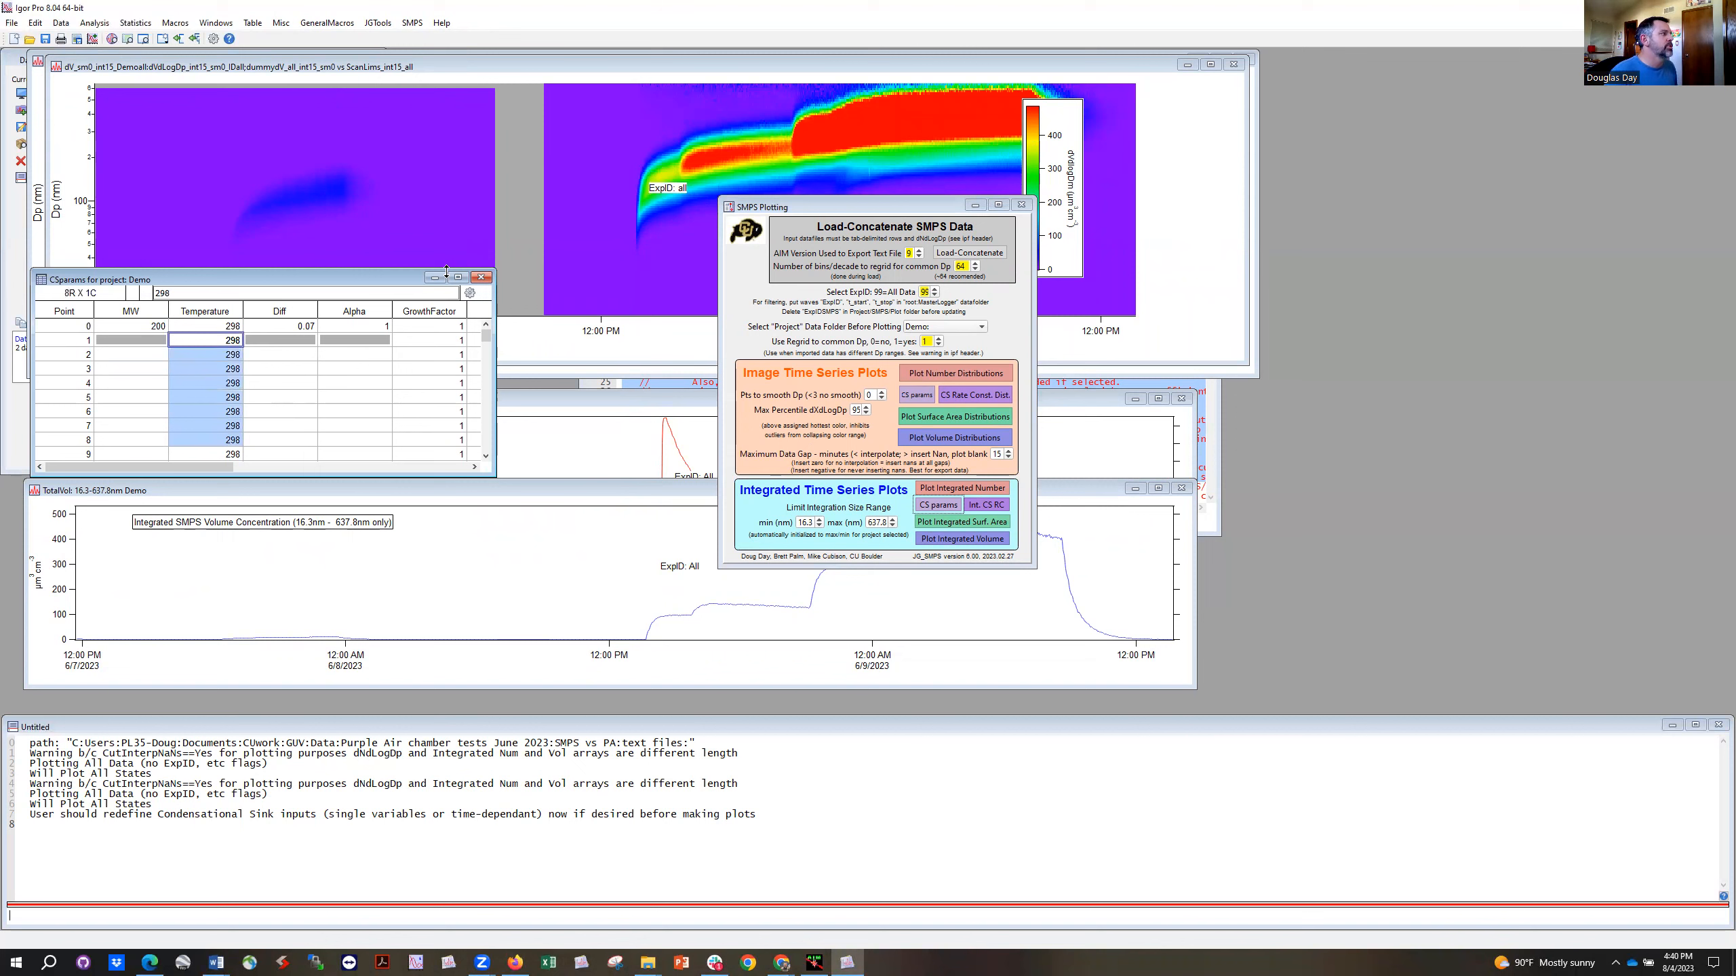
{"action": "left_click_drag", "start_coordinate": [381, 278], "coordinate": [383, 270]}
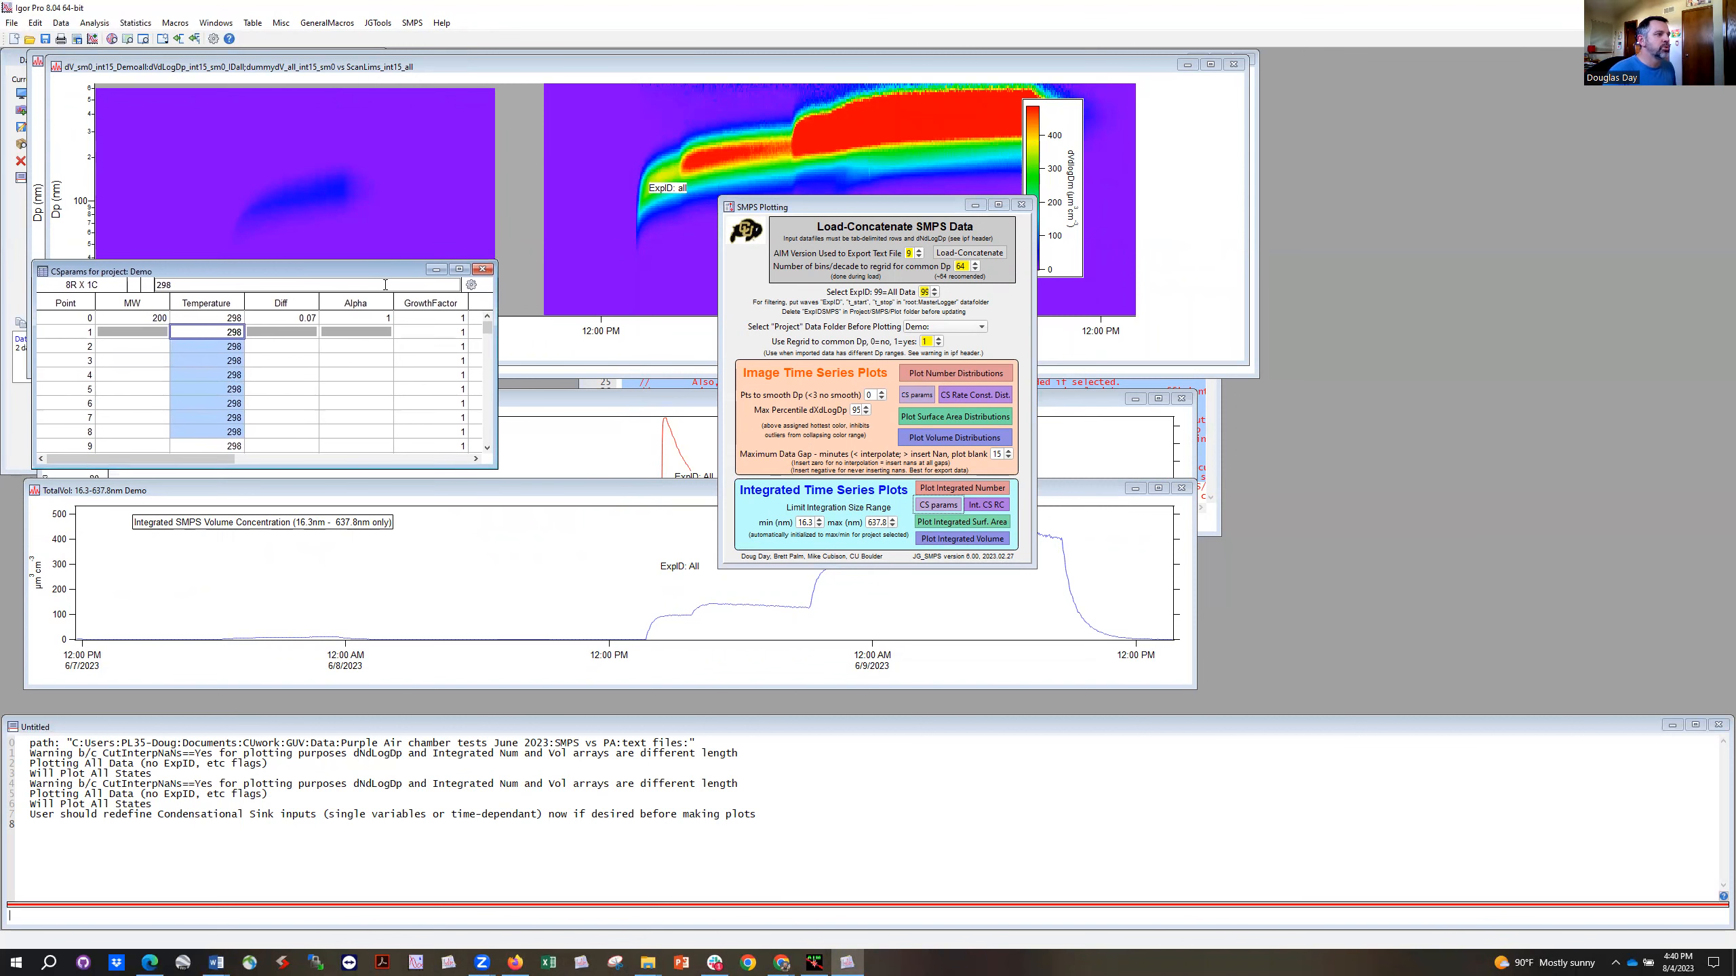
Step: Plot the integrated condensational sink time series and widen its graph below the parameters table
{"action": "left_click", "coordinate": [984, 505]}
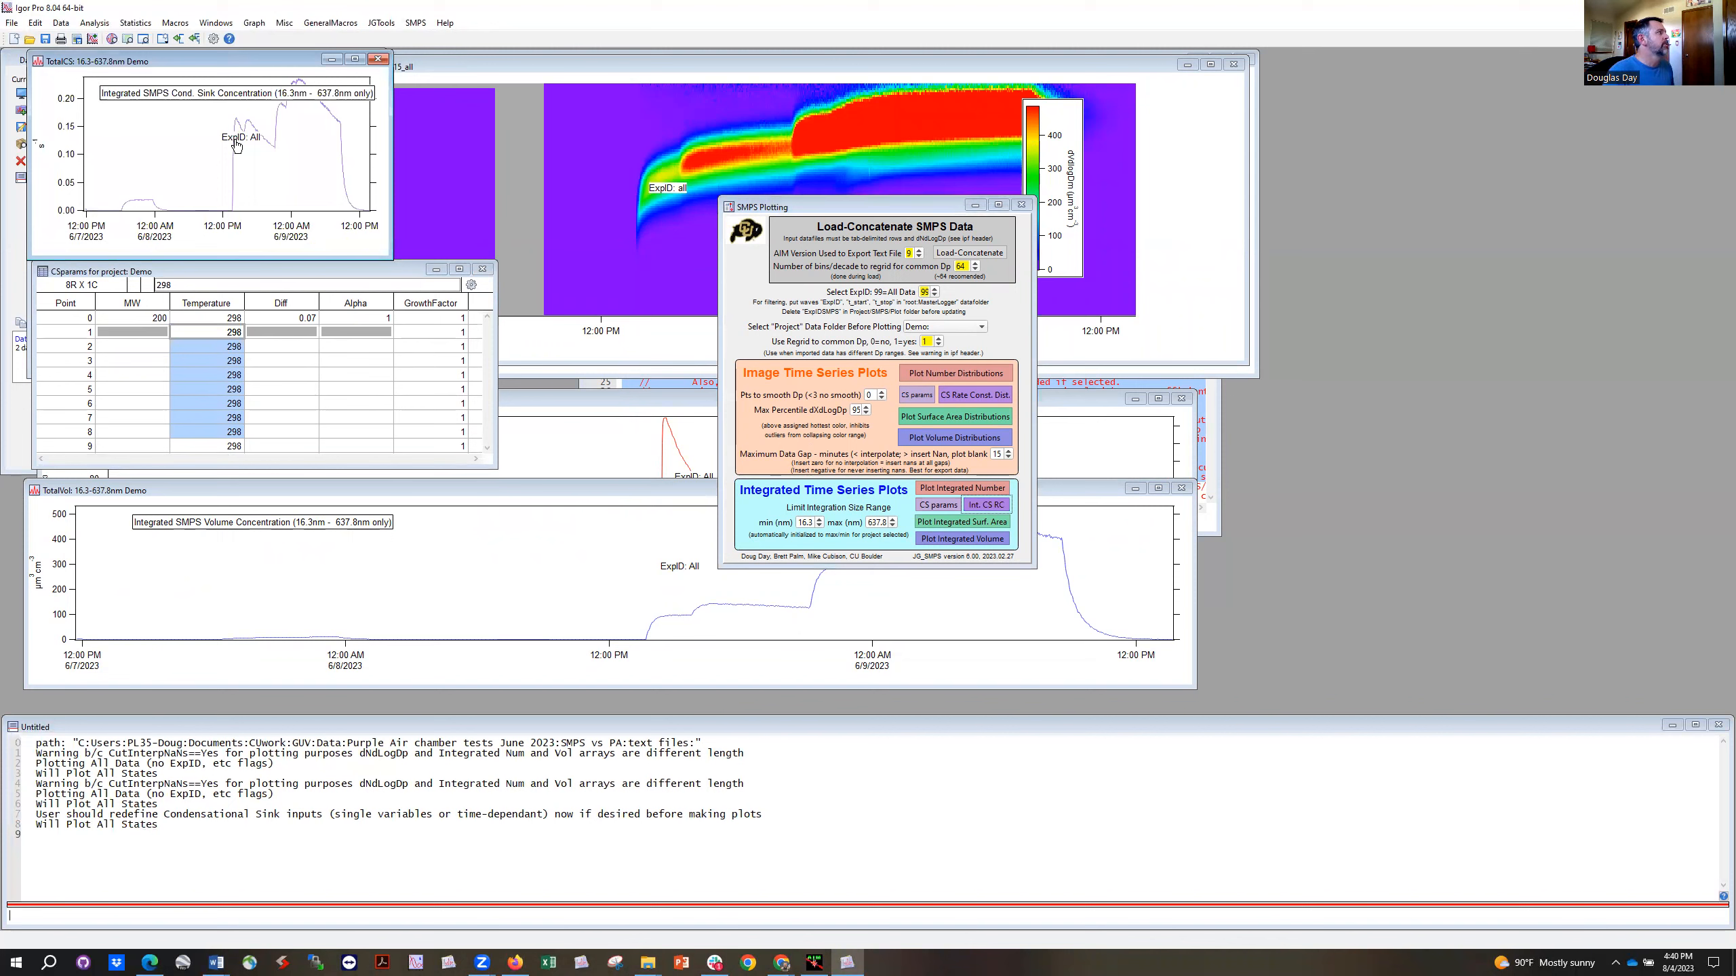
{"action": "left_click_drag", "start_coordinate": [231, 68], "coordinate": [221, 455]}
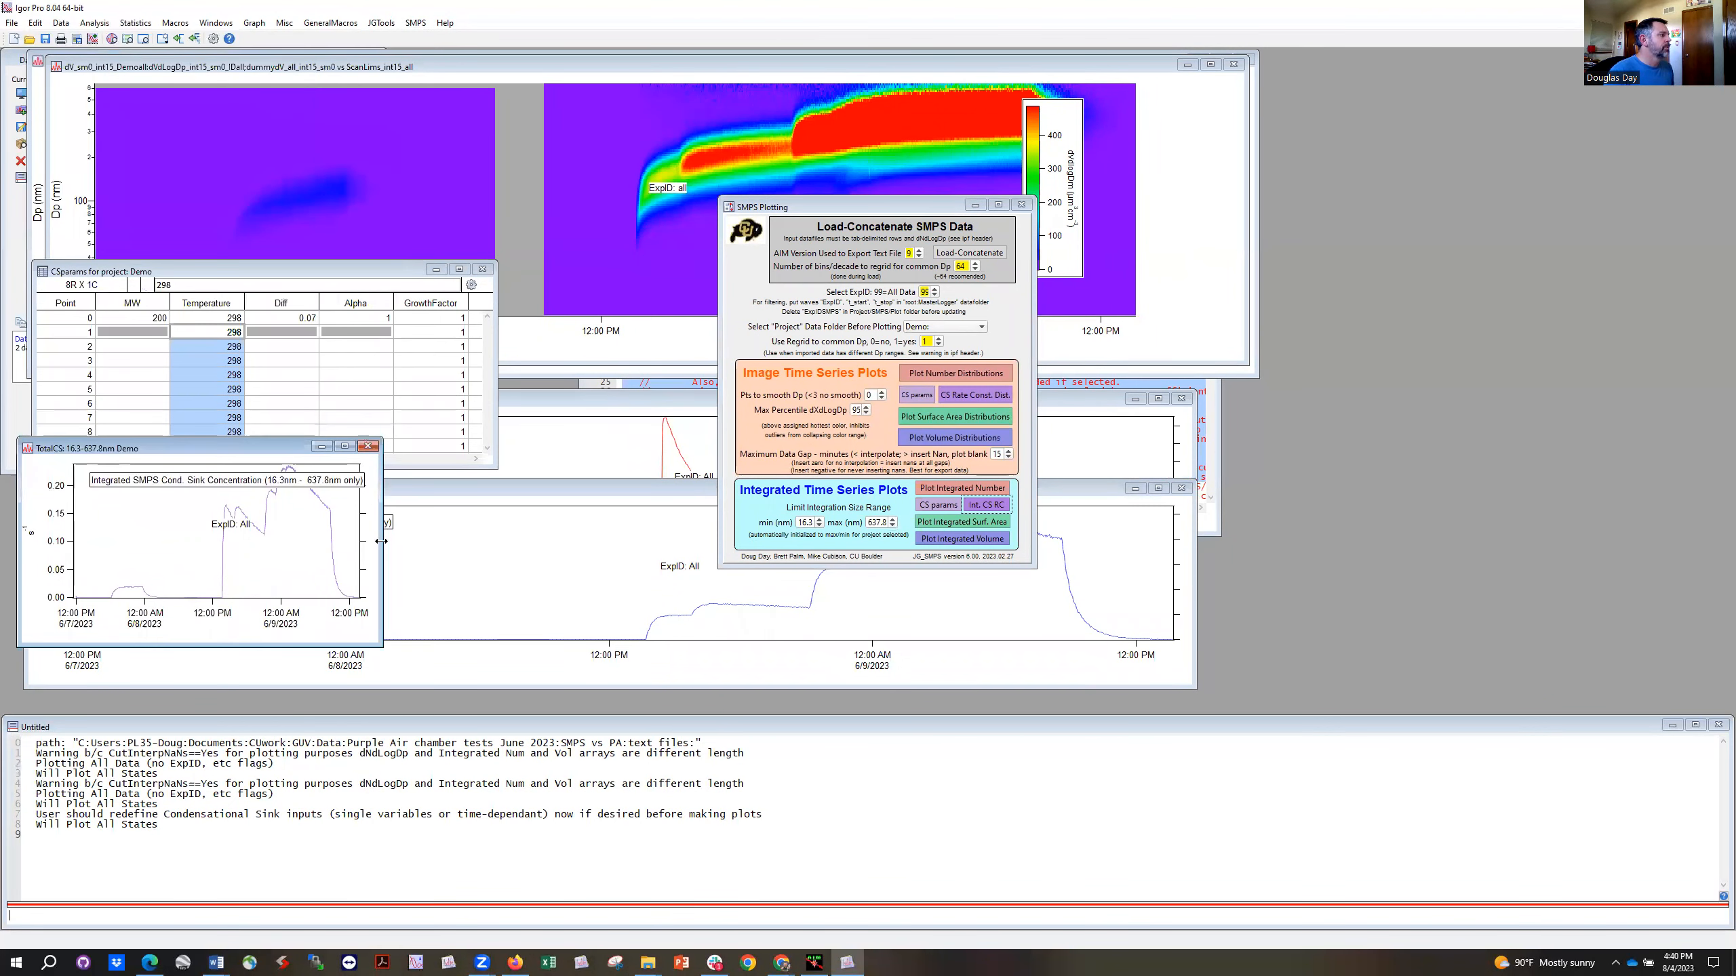
{"action": "left_click_drag", "start_coordinate": [387, 542], "coordinate": [1124, 543]}
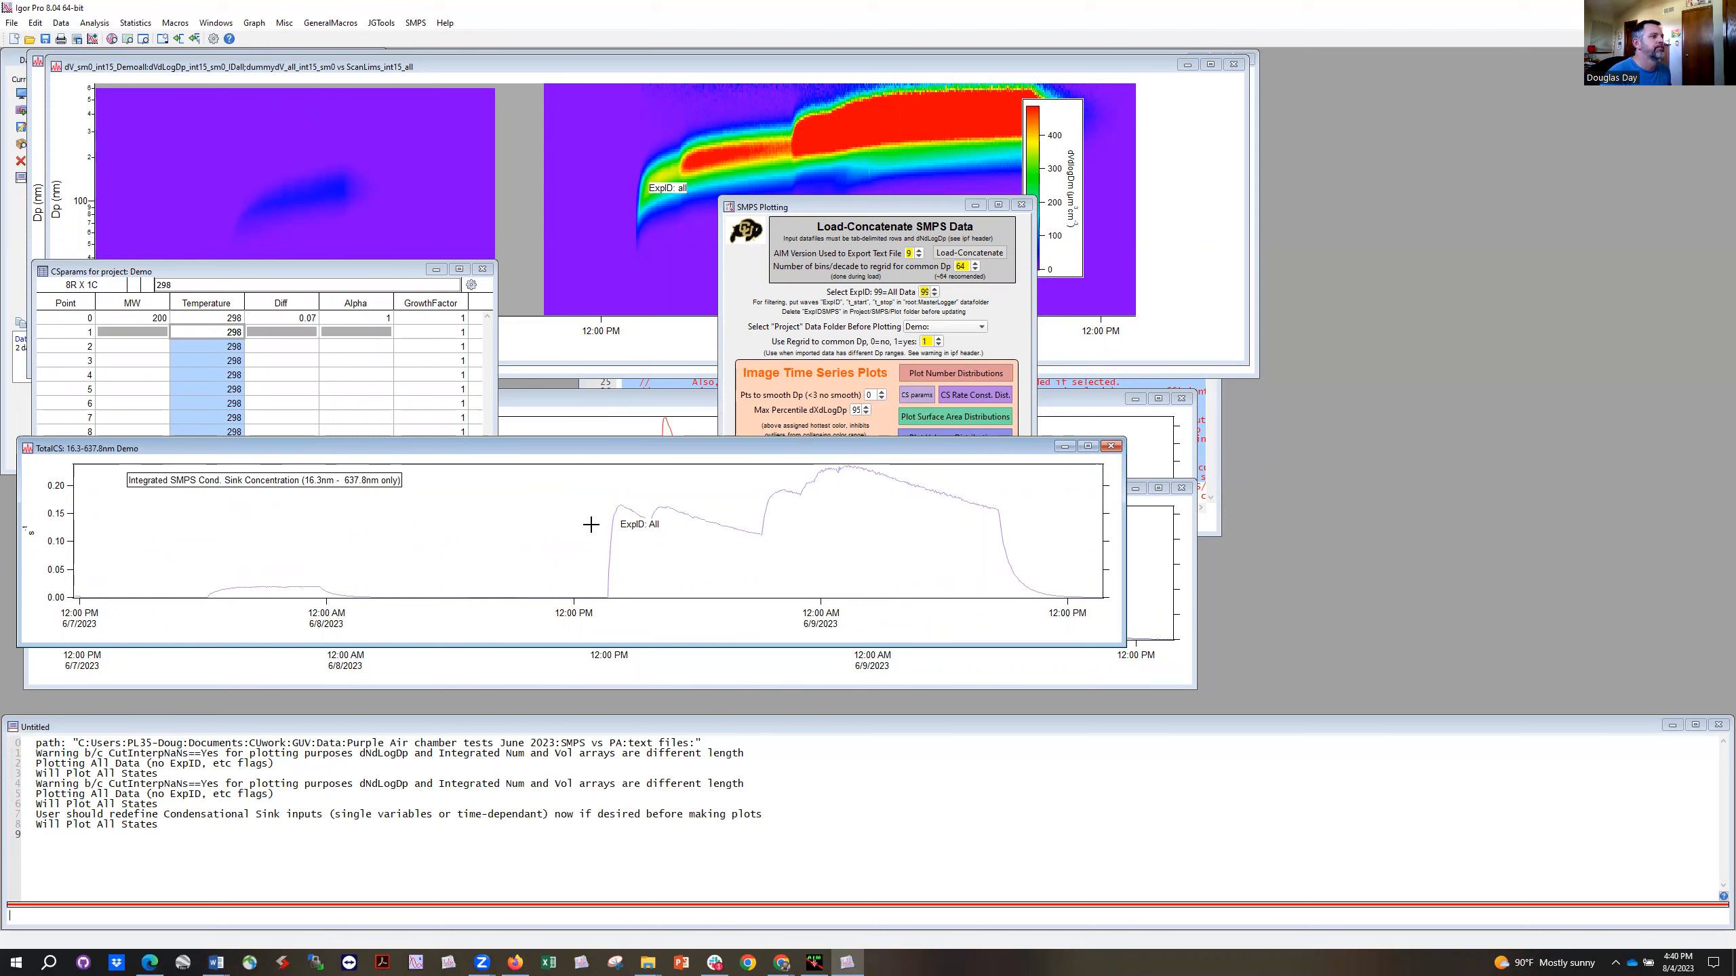
Step: Plot the average size distribution for about 5 to 6 PM on 6/8/2023 from the volume distribution image, and place its graph below the image
{"action": "left_click", "coordinate": [997, 324]}
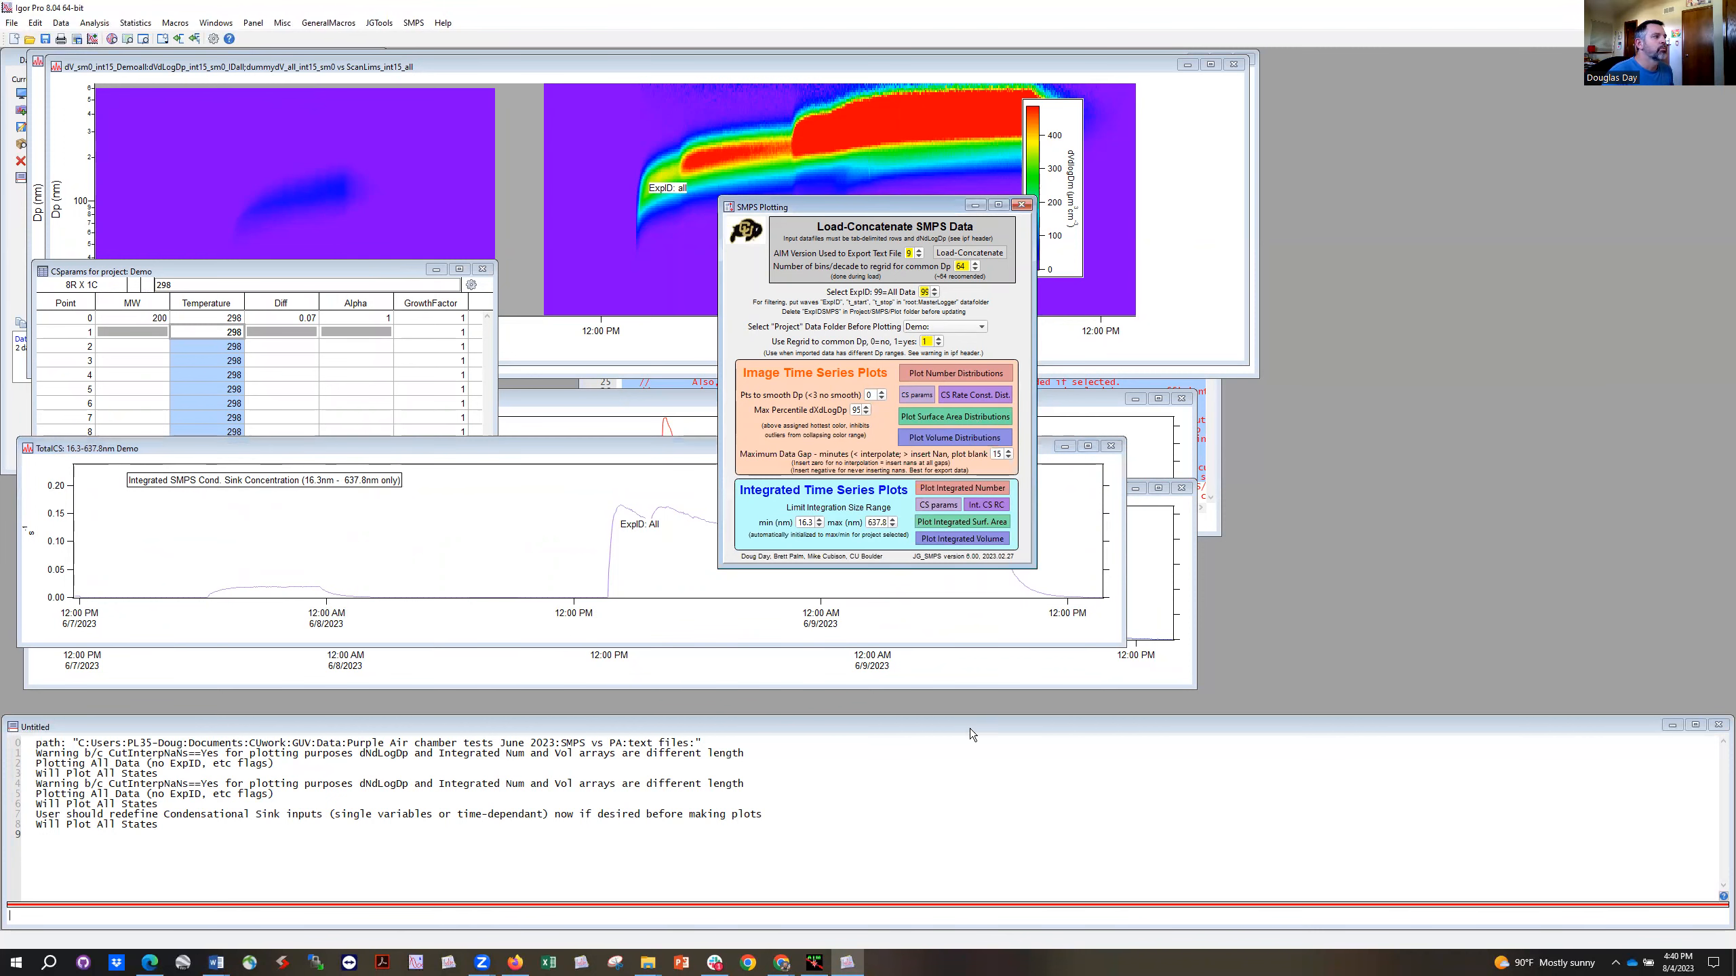
{"action": "left_click_drag", "start_coordinate": [904, 212], "coordinate": [1129, 385]}
{"action": "left_click", "coordinate": [707, 333]}
{"action": "left_click_drag", "start_coordinate": [703, 113], "coordinate": [729, 267]}
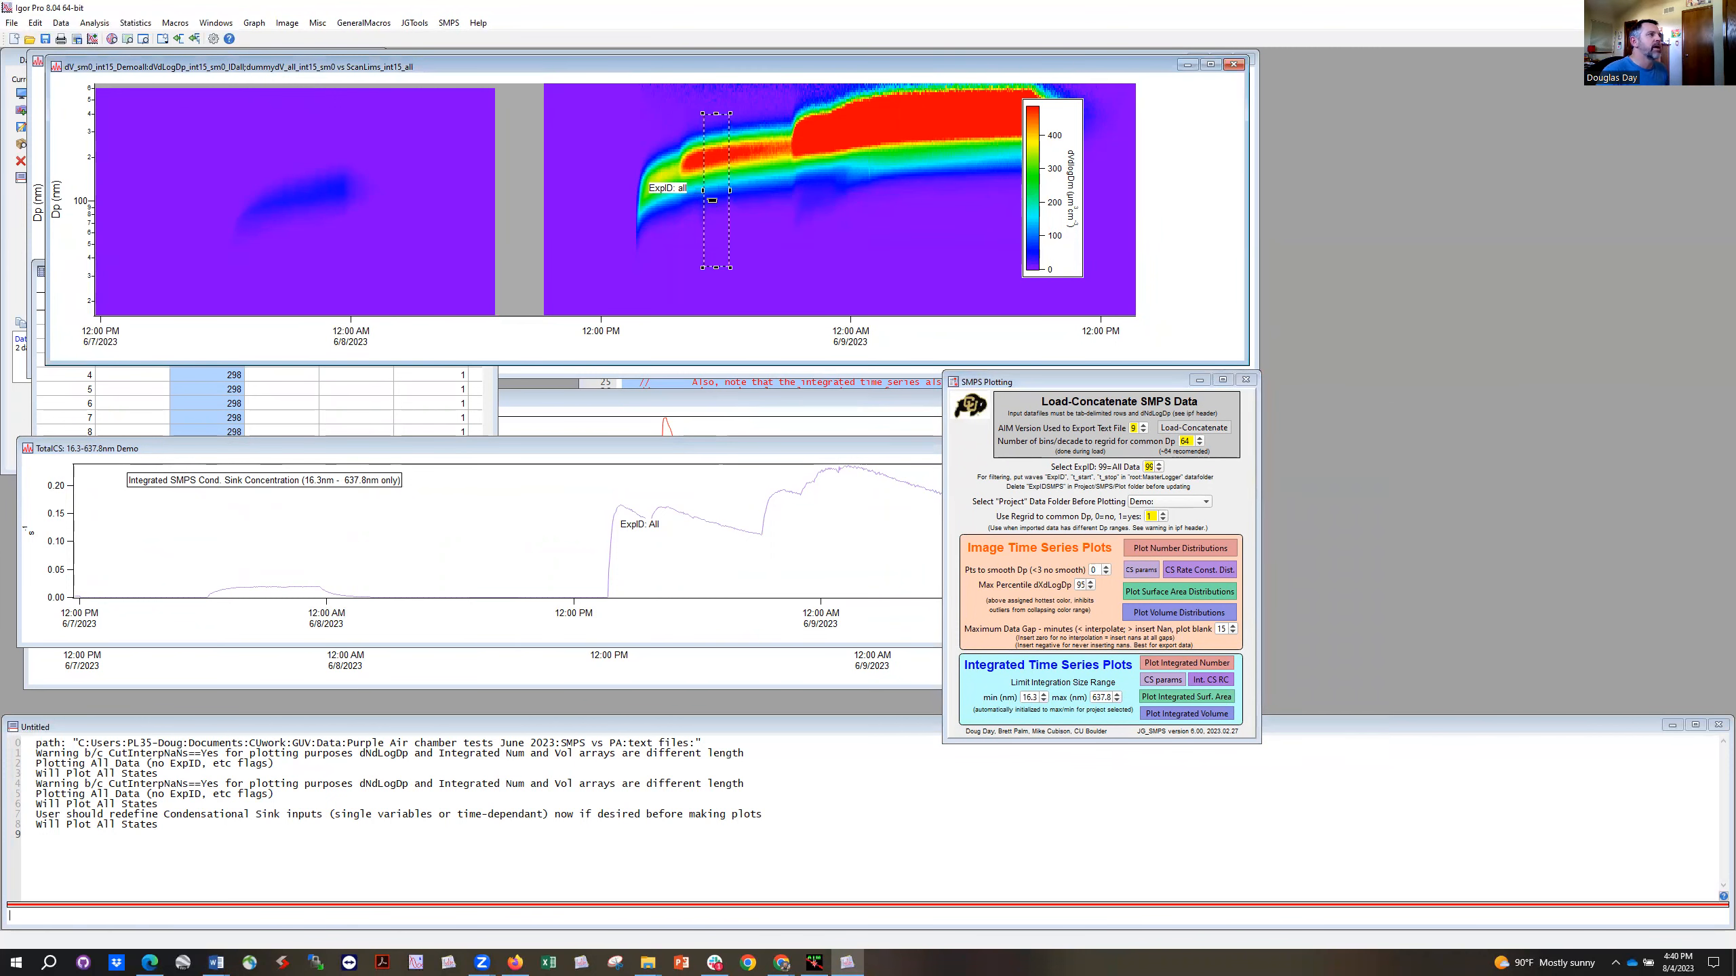
{"action": "right_click", "coordinate": [712, 201]}
{"action": "mouse_move", "coordinate": [778, 371]}
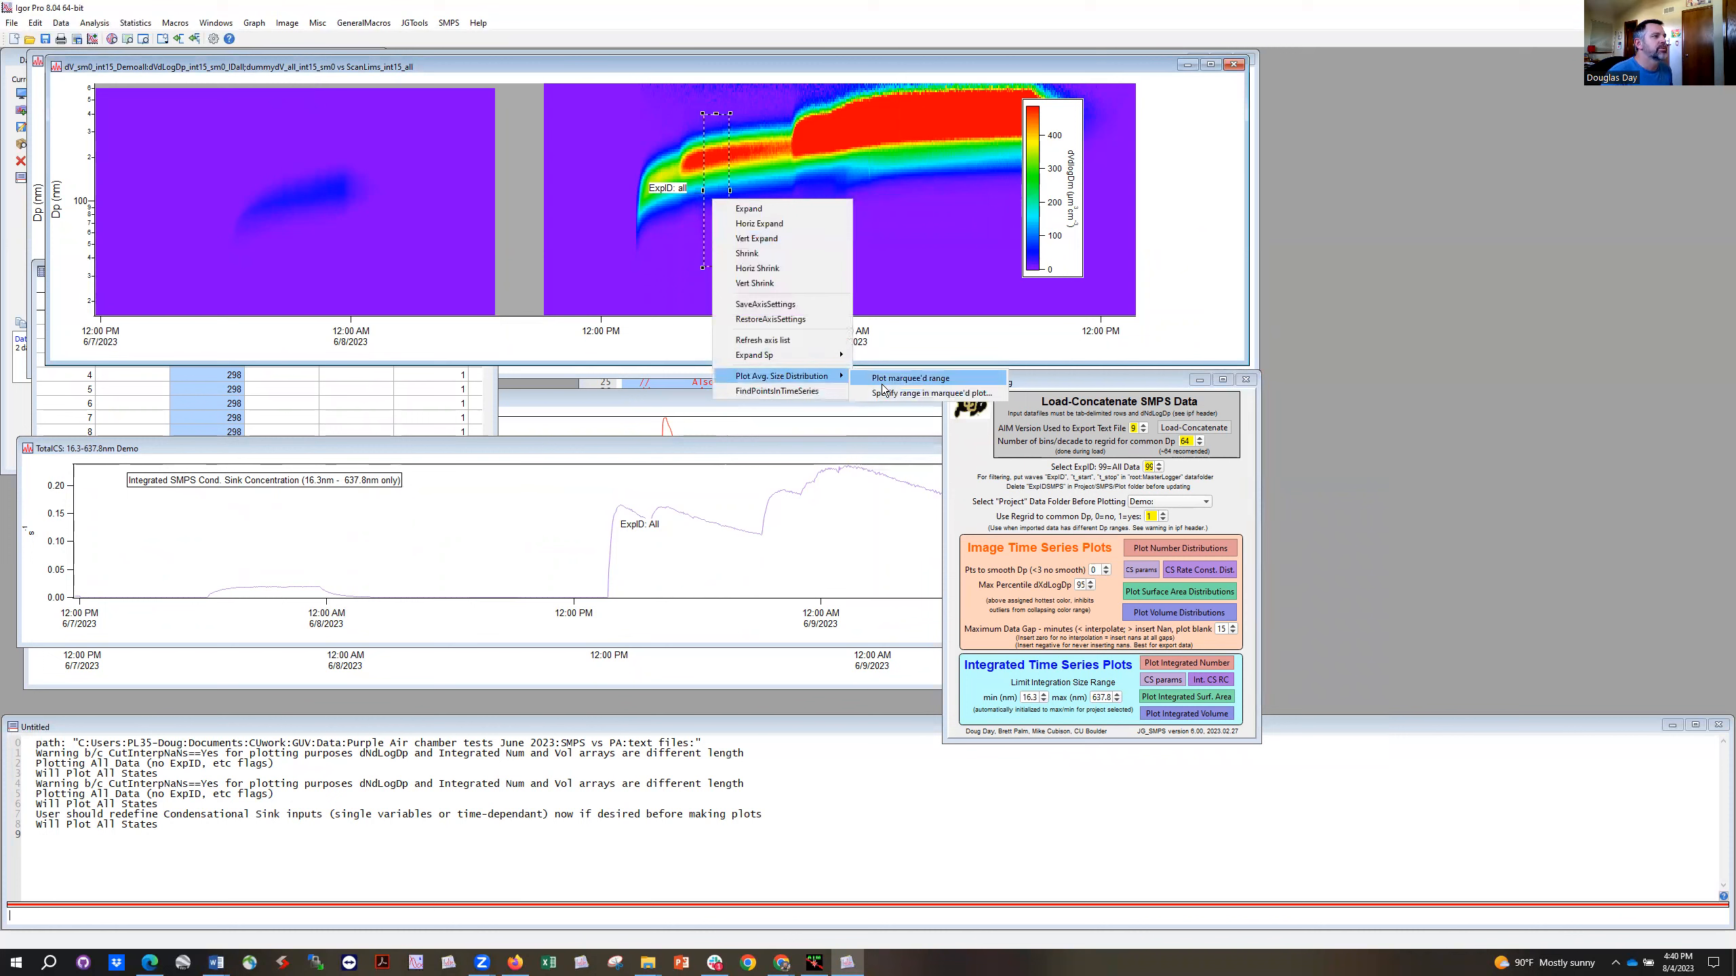
{"action": "left_click", "coordinate": [876, 379]}
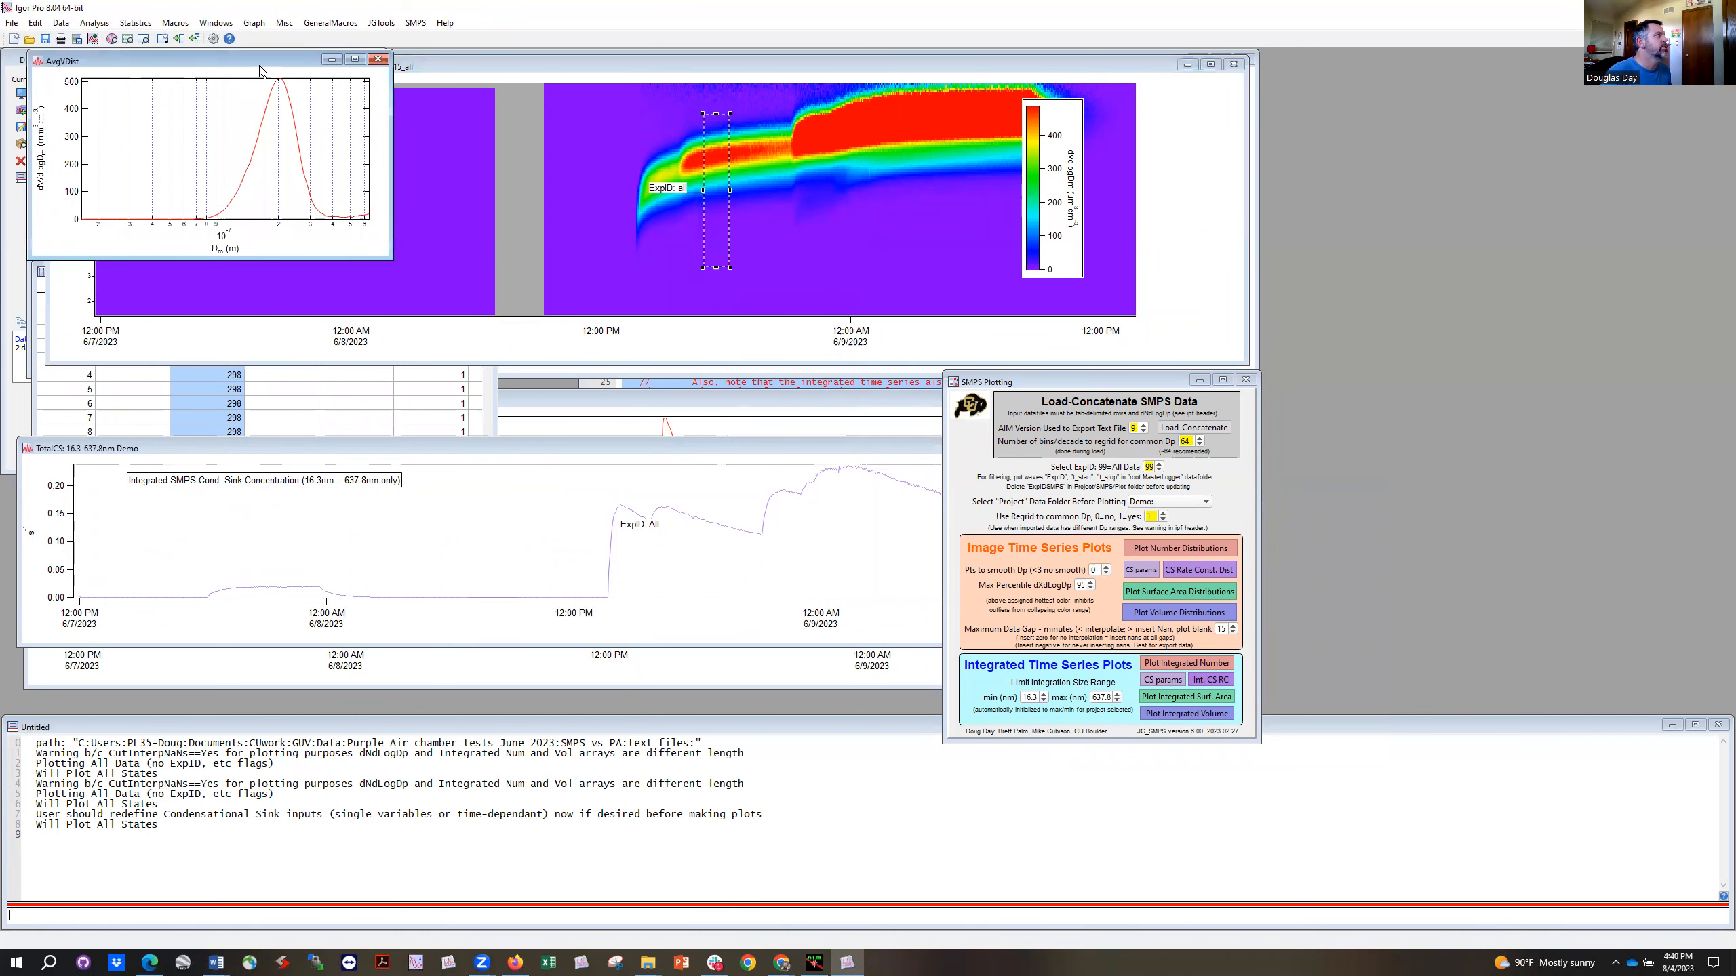
{"action": "left_click_drag", "start_coordinate": [260, 69], "coordinate": [364, 382]}
Step: Add the average size distribution for about 10:30 to 11:15 PM on 6/8/2023 from the volume distribution image to the averages graph
{"action": "left_click_drag", "start_coordinate": [773, 114], "coordinate": [785, 222]}
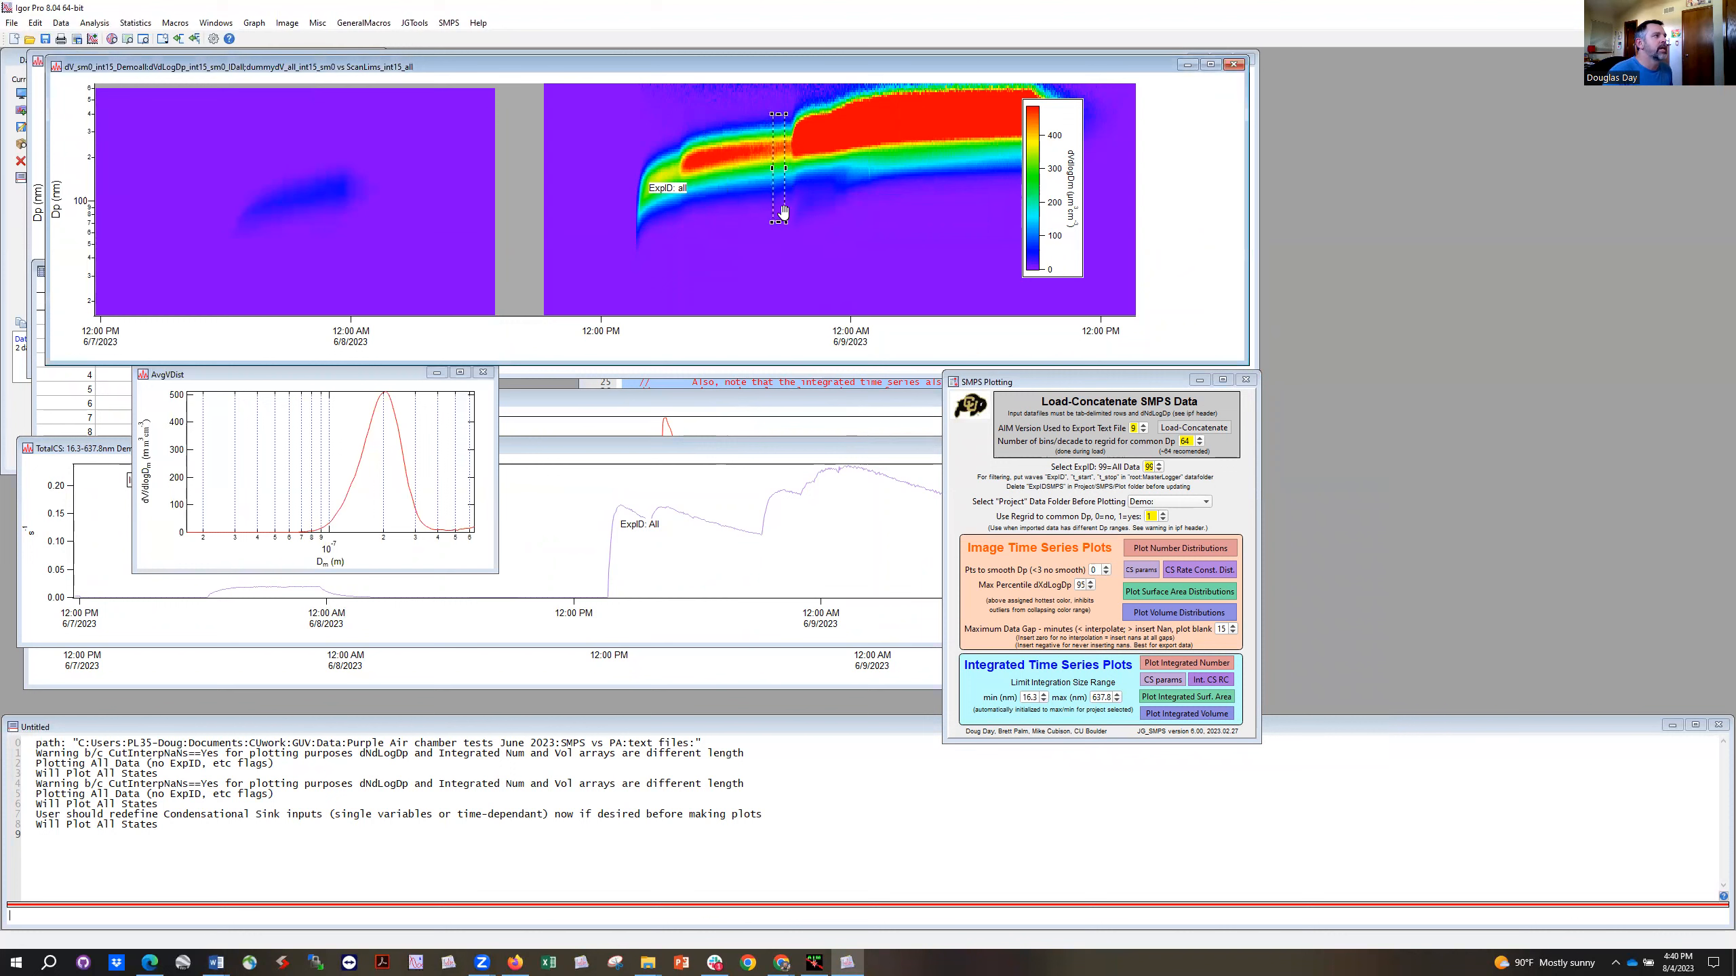
{"action": "left_click_drag", "start_coordinate": [814, 104], "coordinate": [833, 207]}
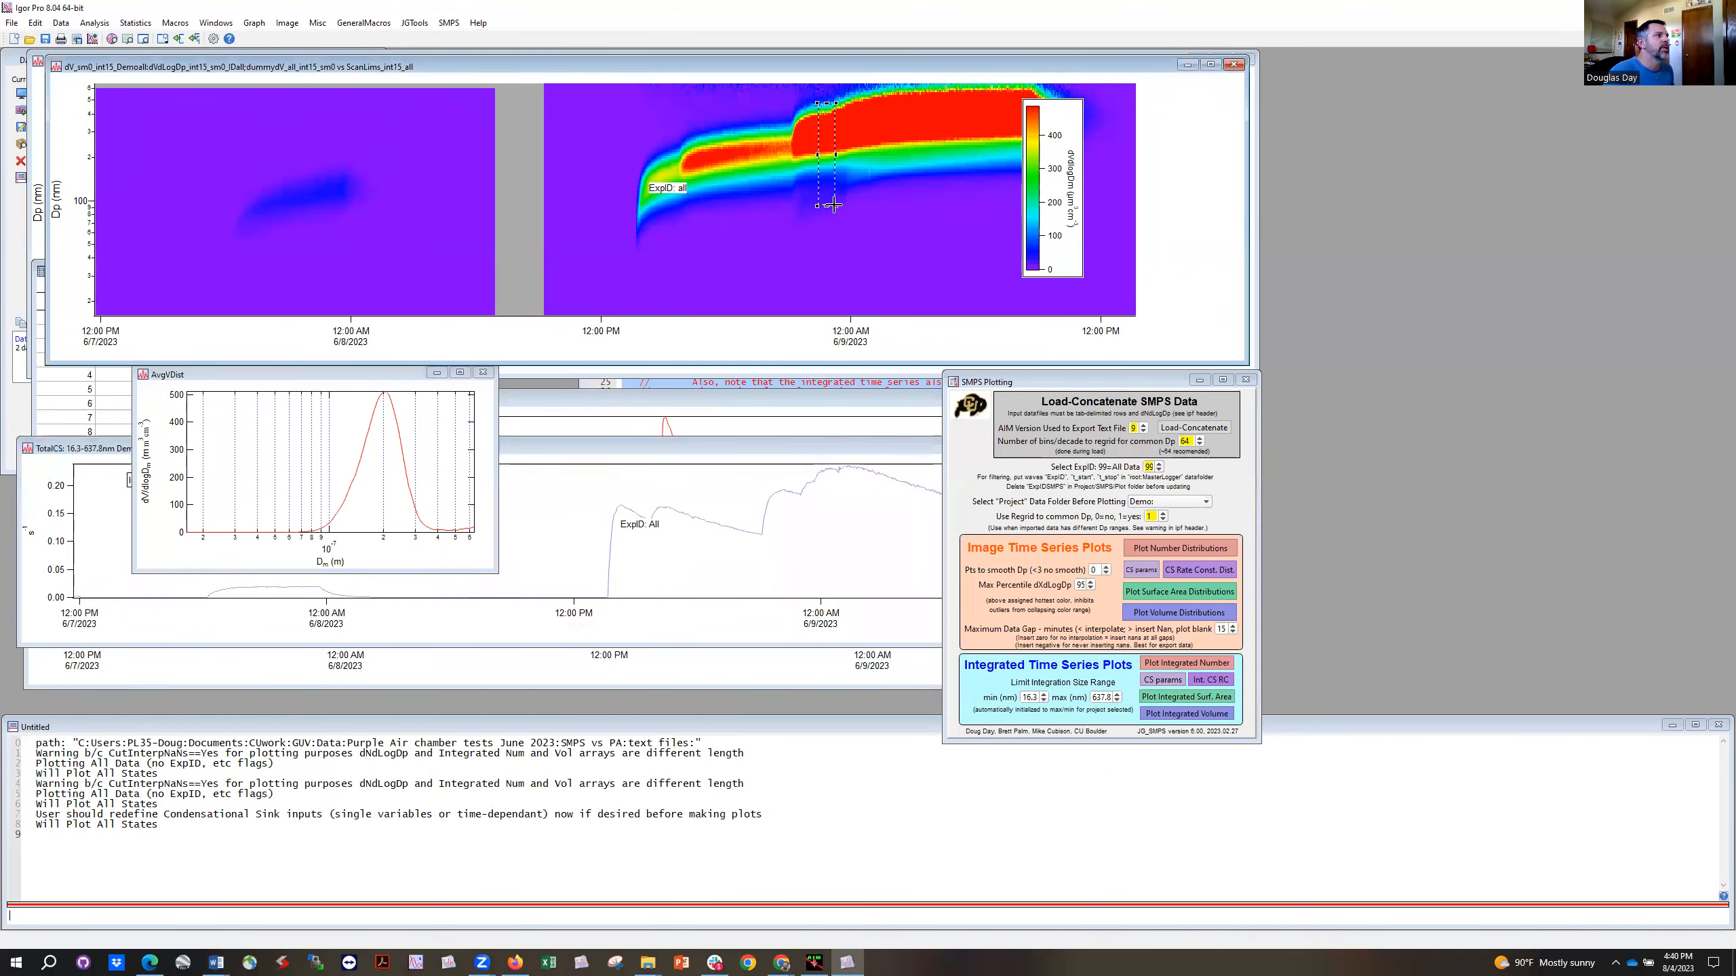
{"action": "left_click", "coordinate": [829, 171]}
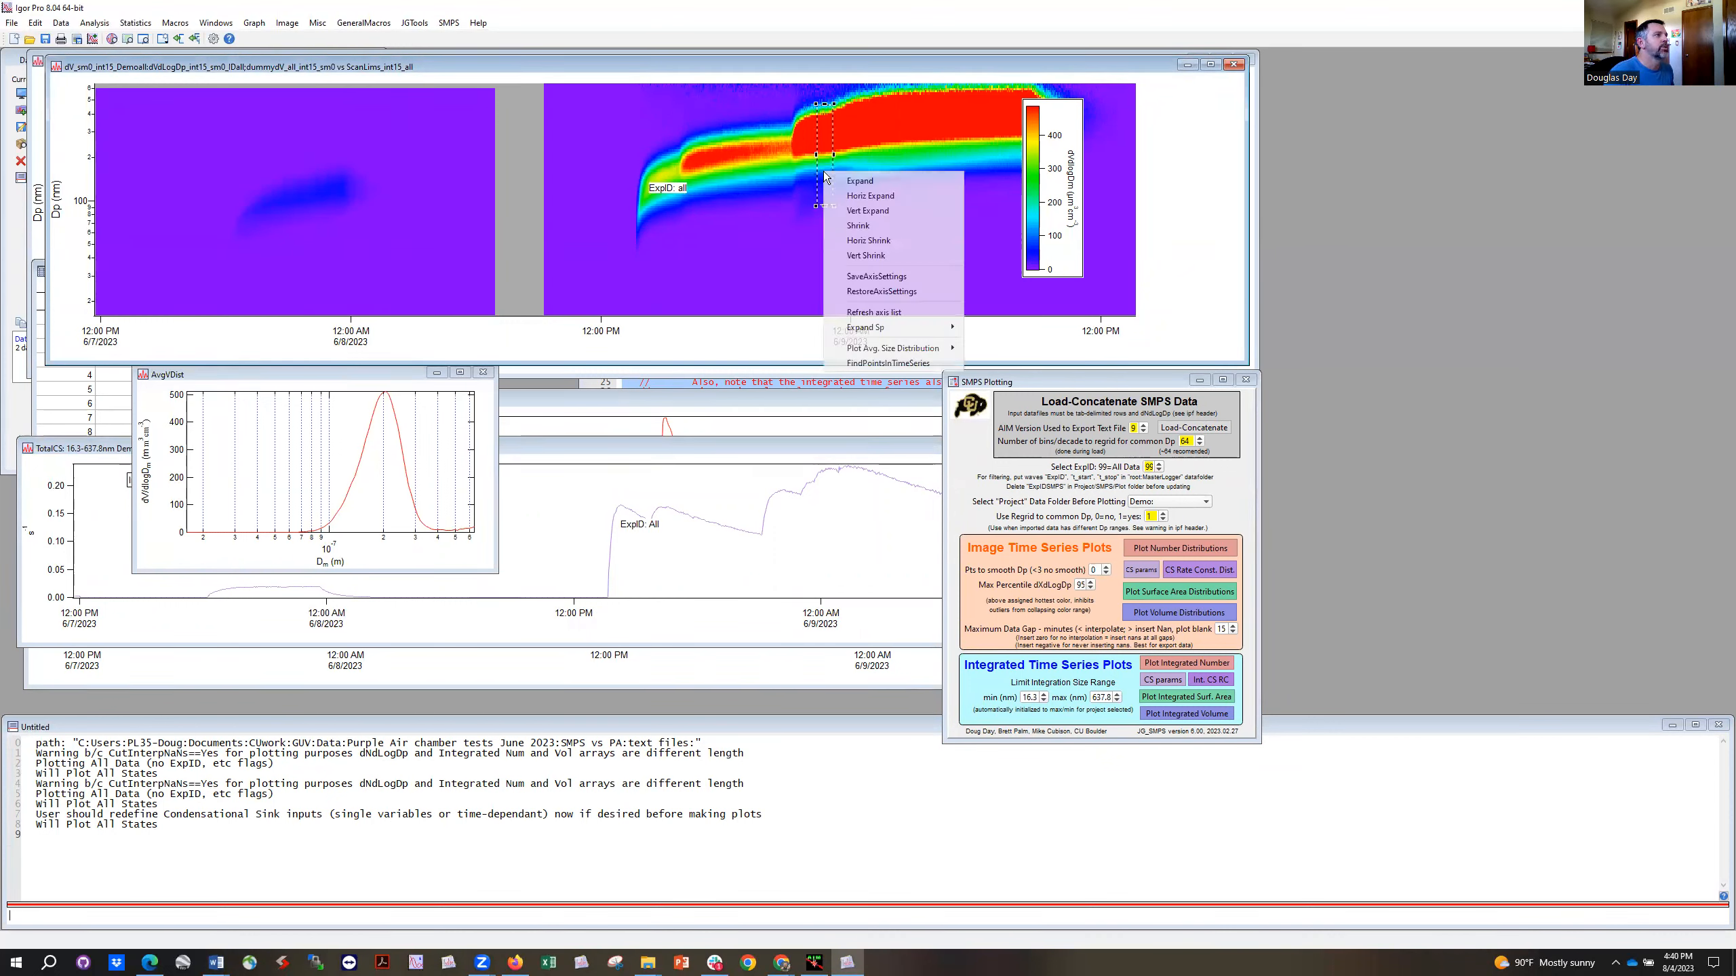
{"action": "mouse_move", "coordinate": [868, 349]}
{"action": "left_click", "coordinate": [990, 349]}
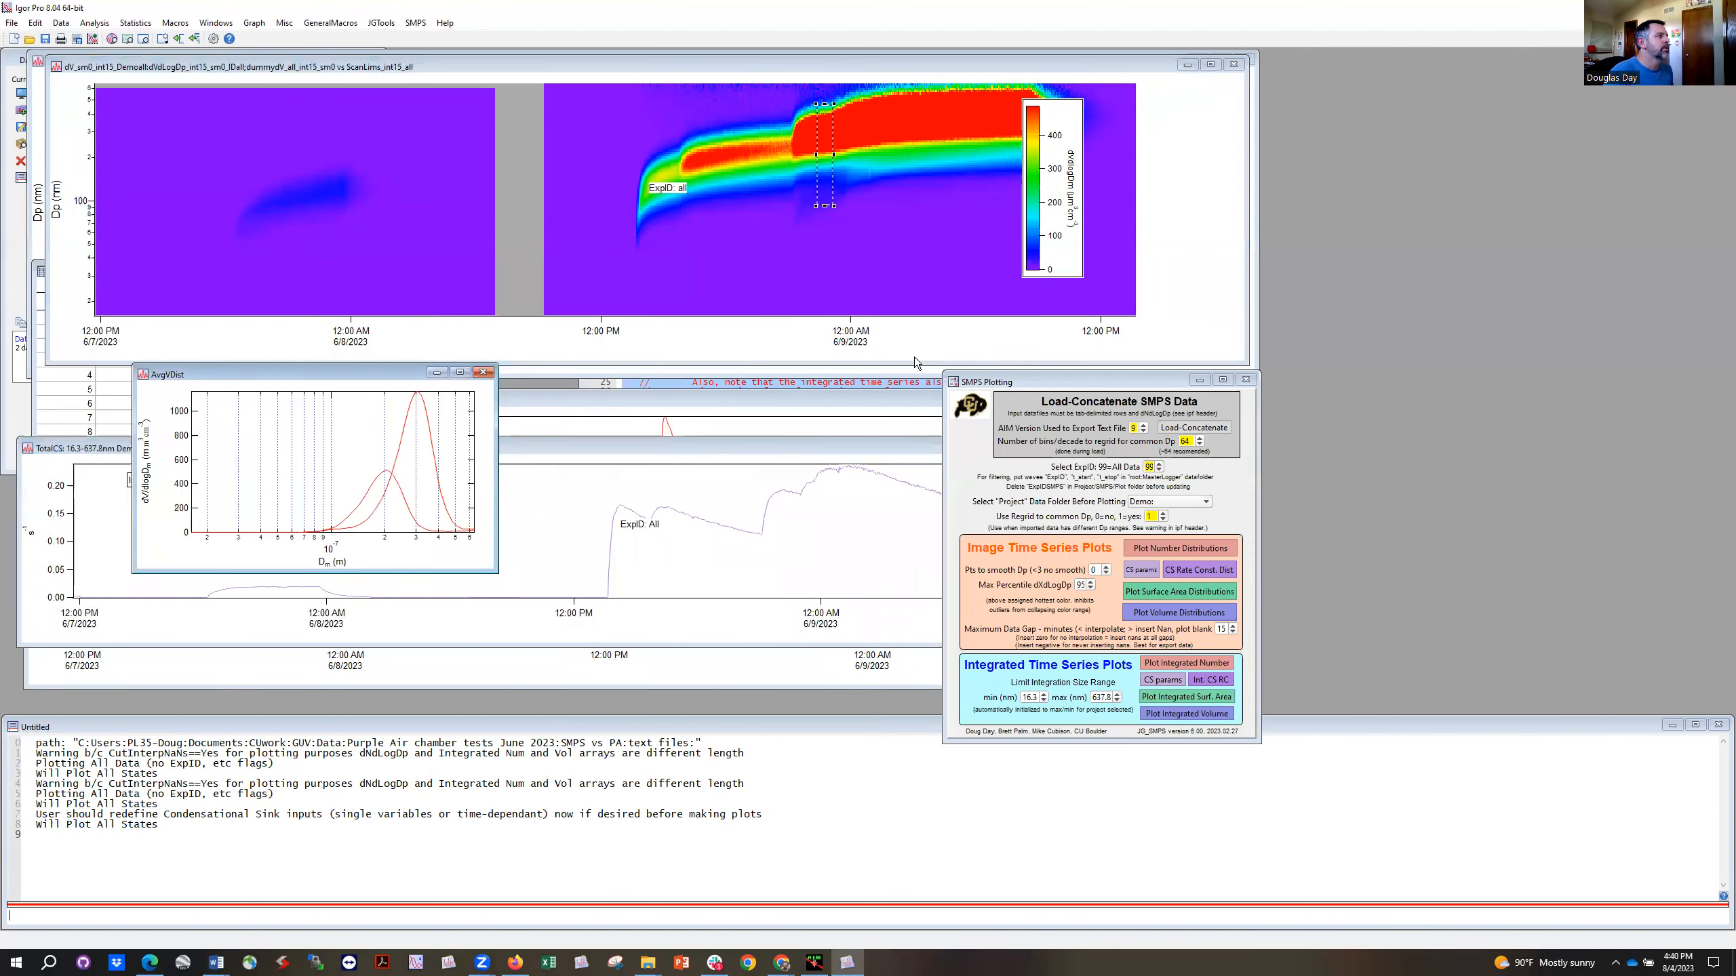
{"action": "left_click_drag", "start_coordinate": [441, 385], "coordinate": [519, 402]}
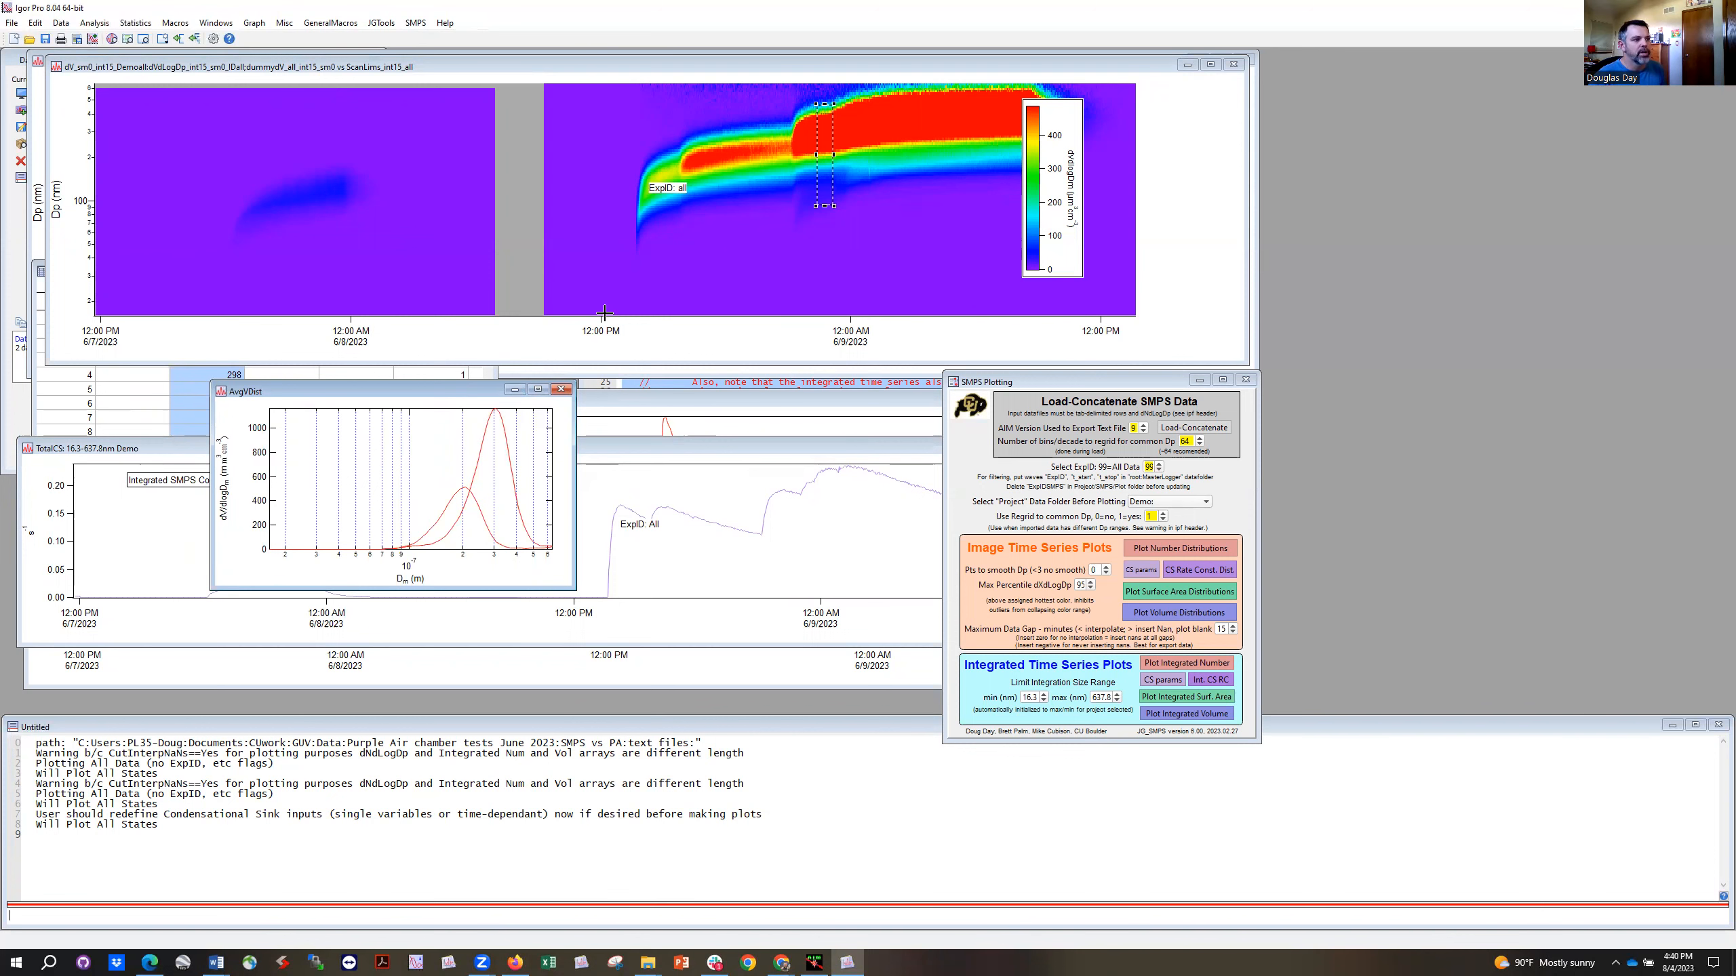
Step: Bring the SMPS Plotting panel to the middle of the workspace and examine its Max Percentile dXdLogDp setting
{"action": "left_click_drag", "start_coordinate": [1134, 382], "coordinate": [844, 225]}
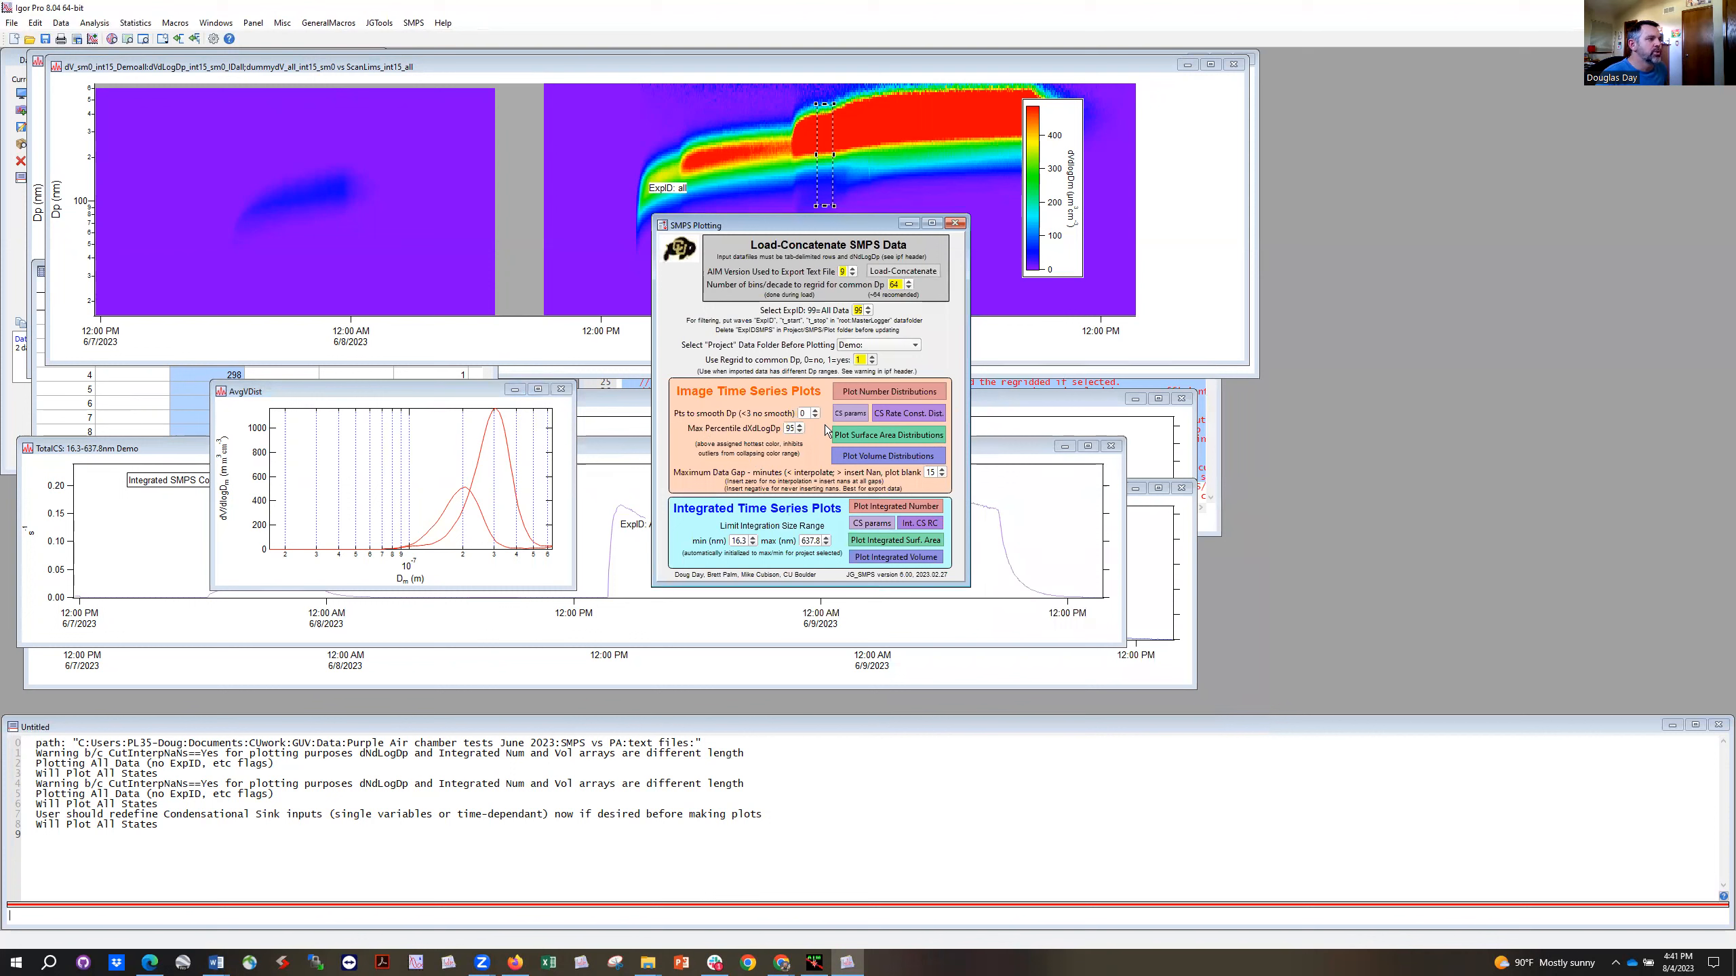
{"action": "left_click", "coordinate": [789, 428]}
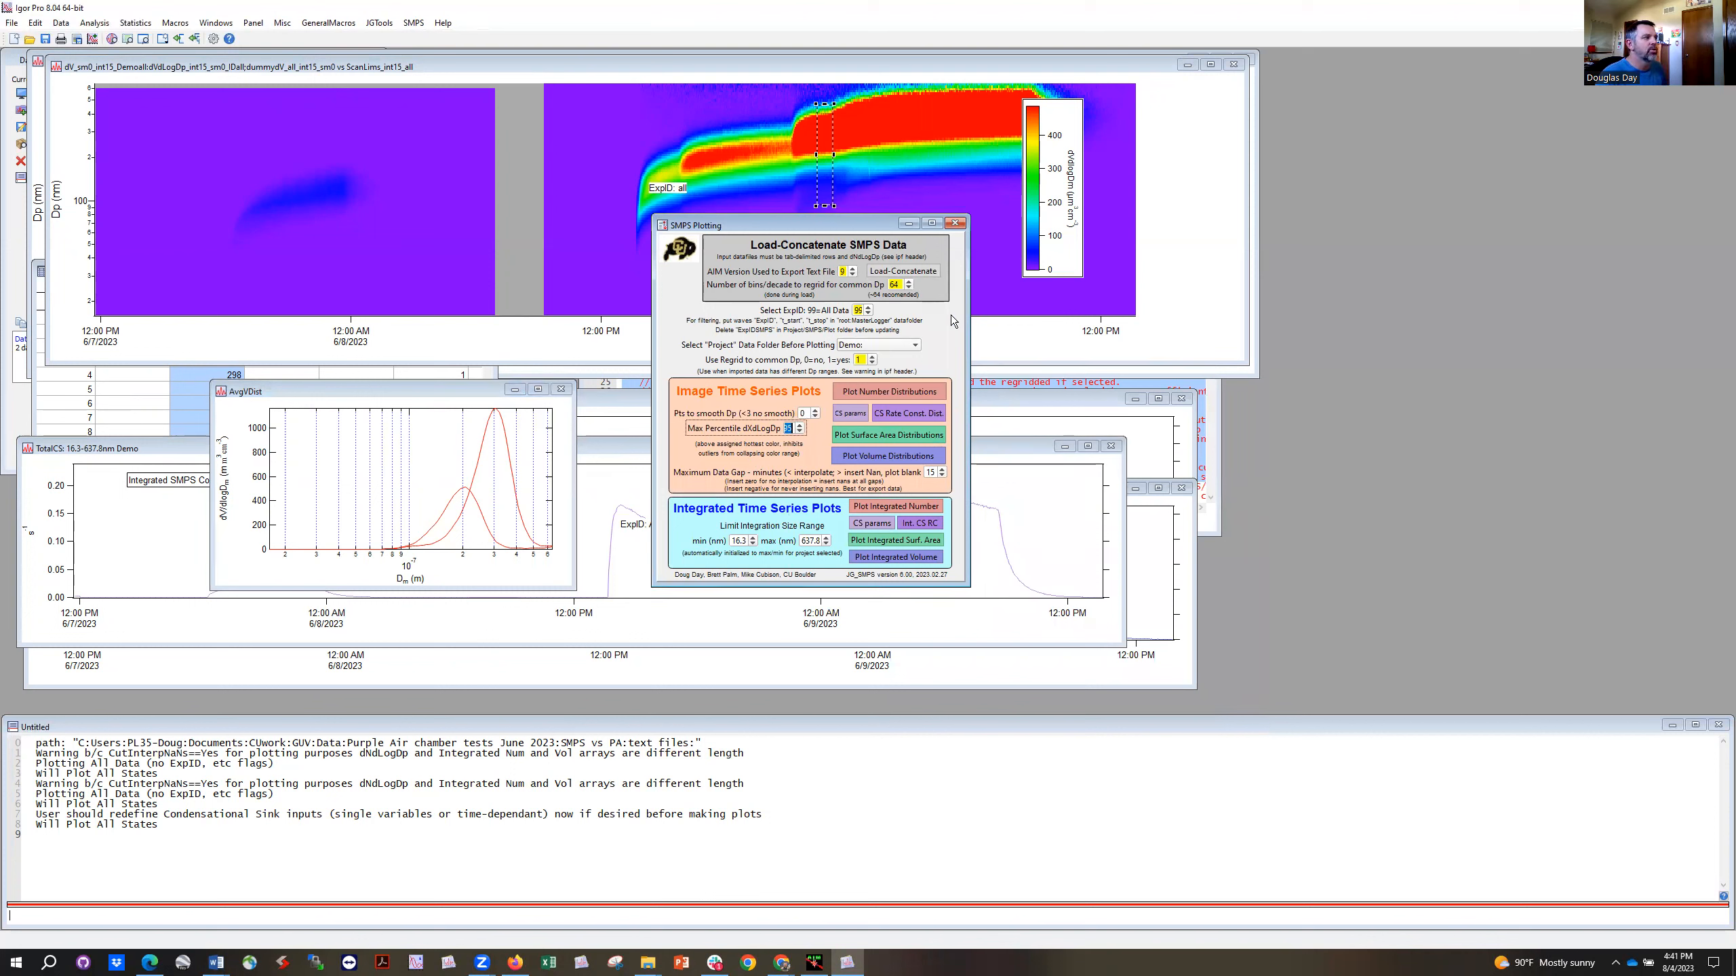
{"action": "left_click", "coordinate": [809, 444]}
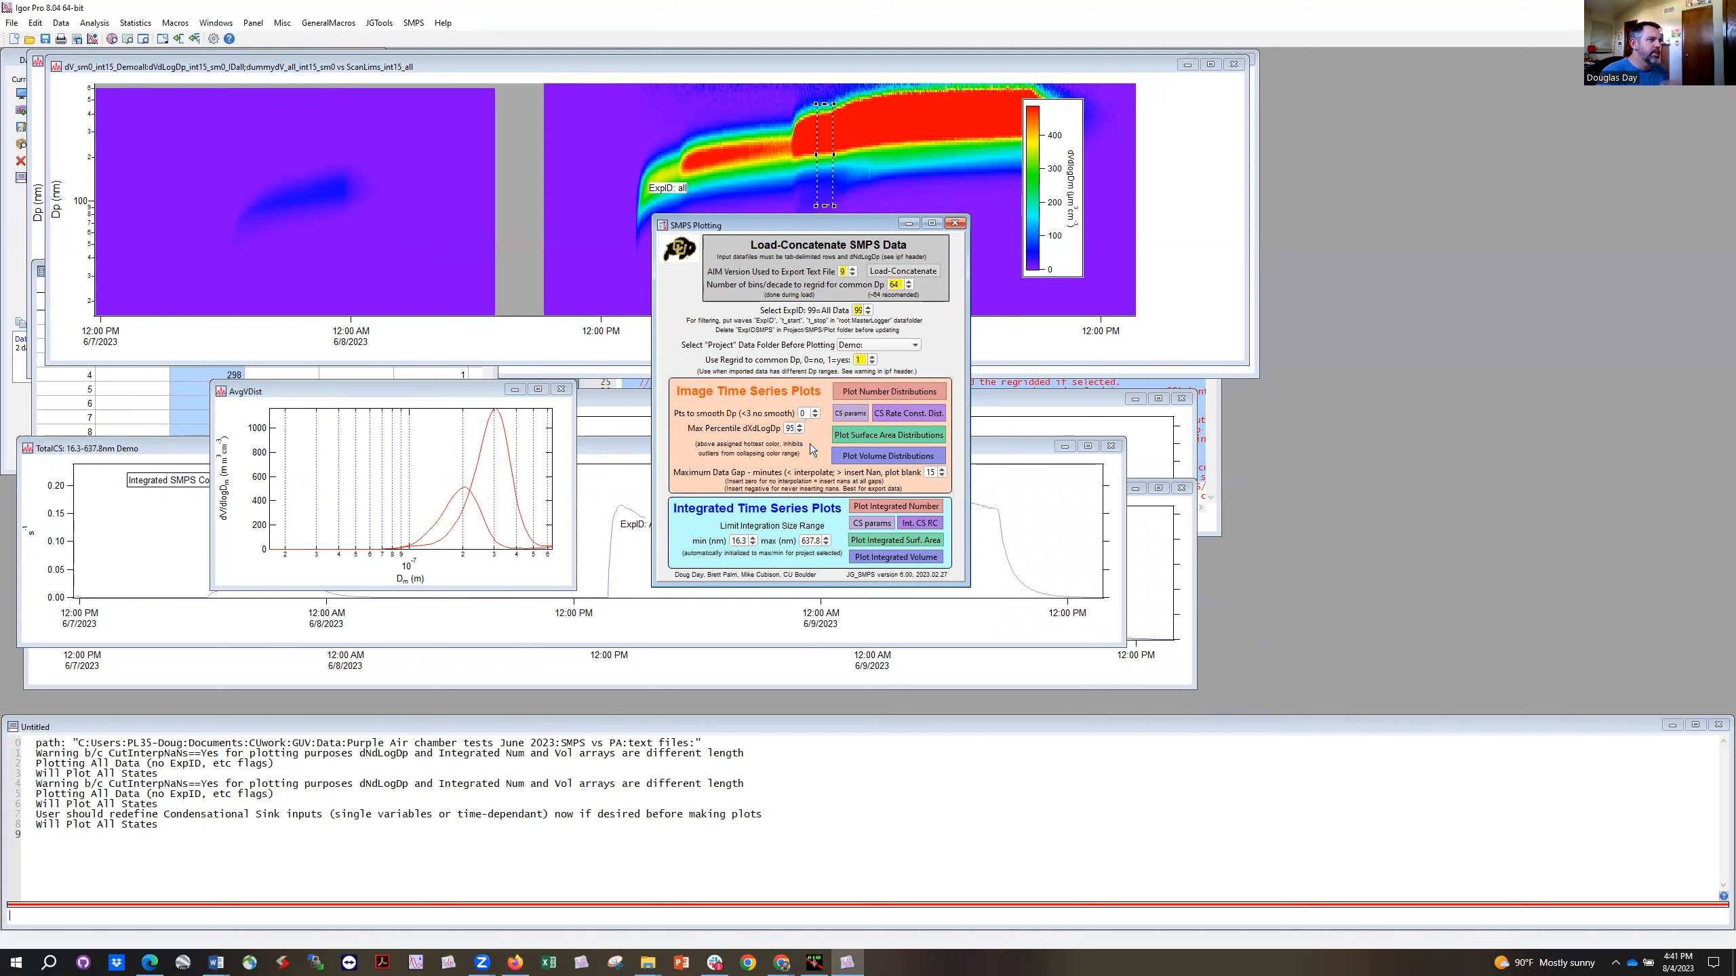